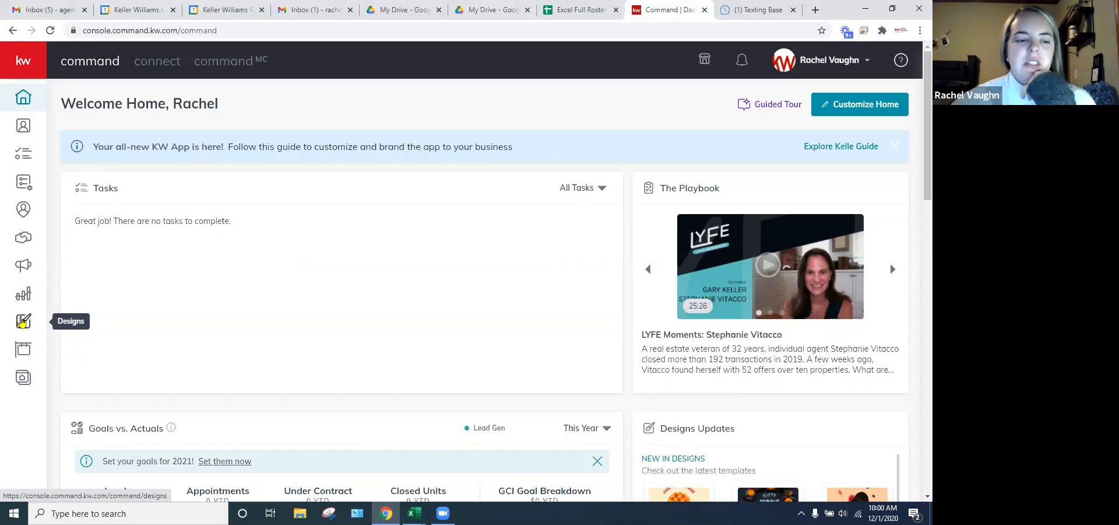
- Open the Designs section to show My Design Templates
click(22, 322)
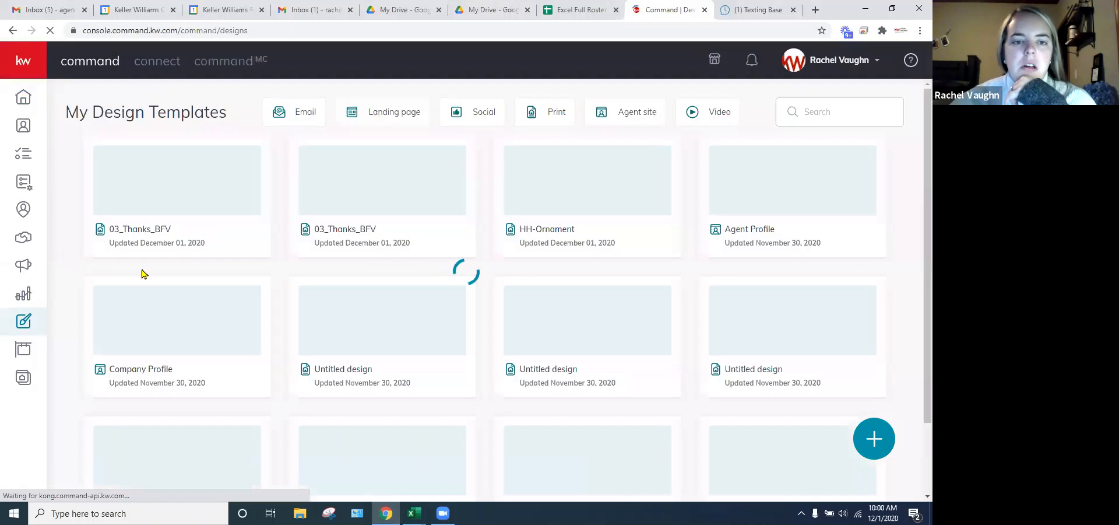
- Start a new Print design and continue to the Client Love print templates
click(874, 439)
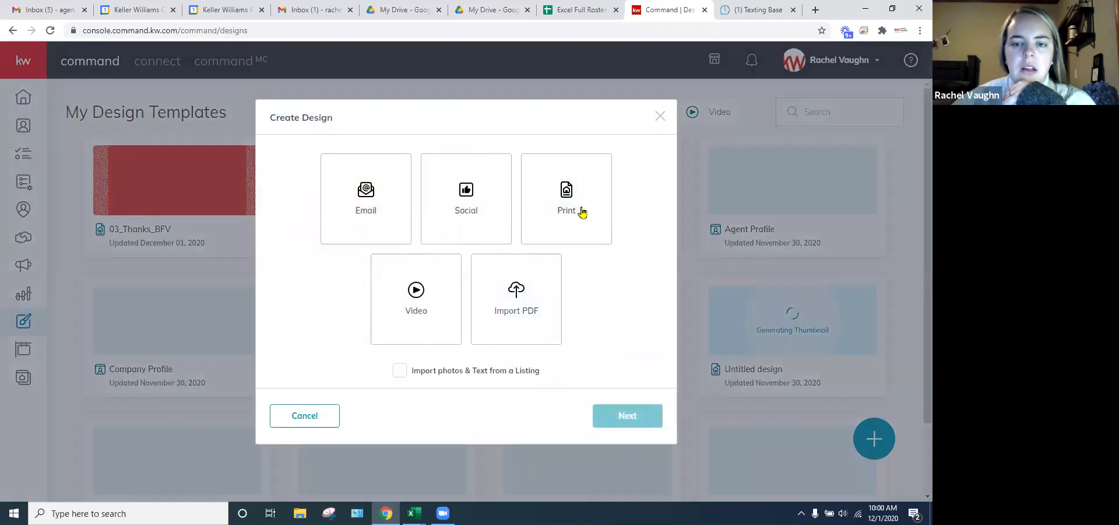
click(581, 213)
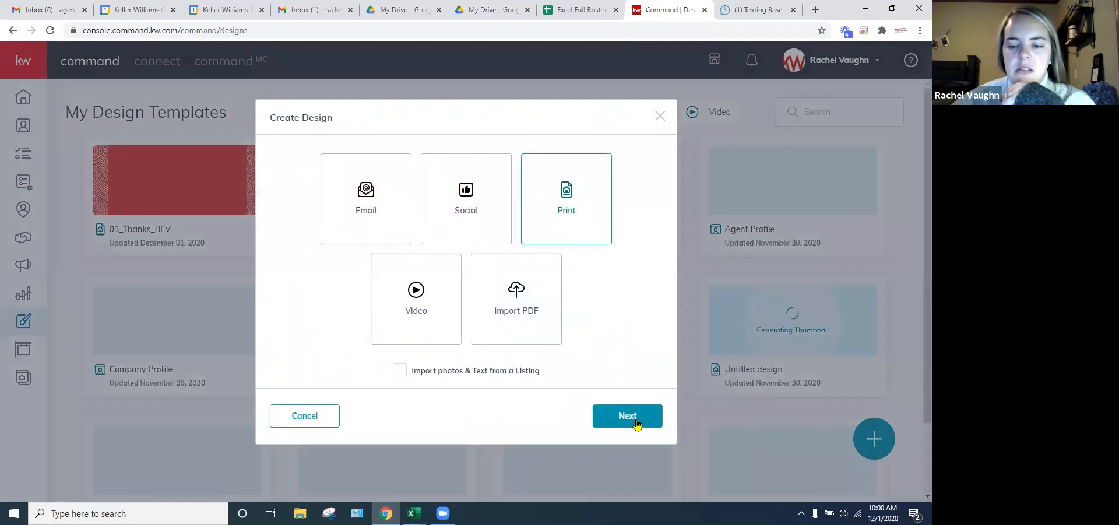
click(639, 417)
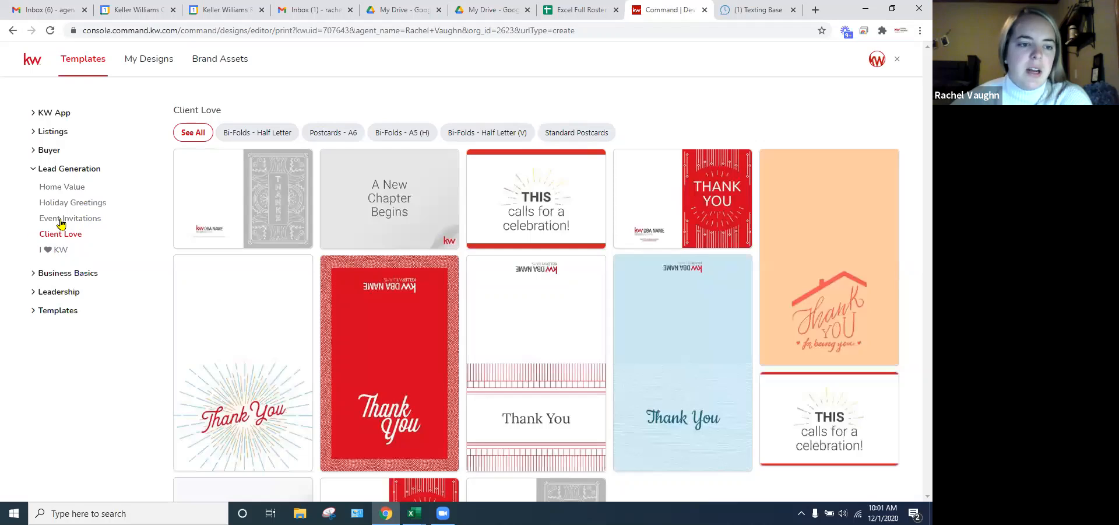
- Browse the Client Love templates and open the red 03_Thanks_BFV Thank You card
mouse_move(394, 321)
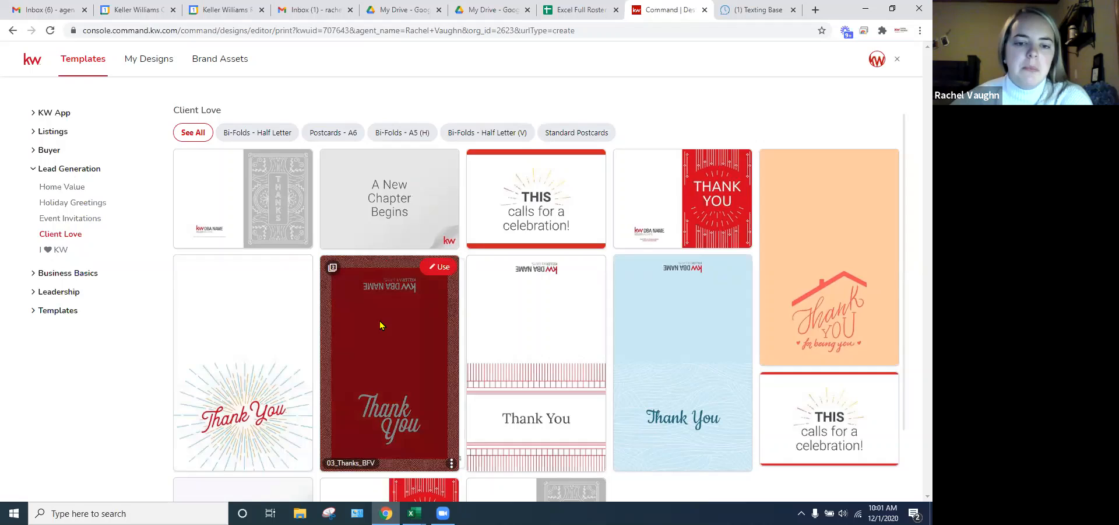
scroll(379, 317, down, 1)
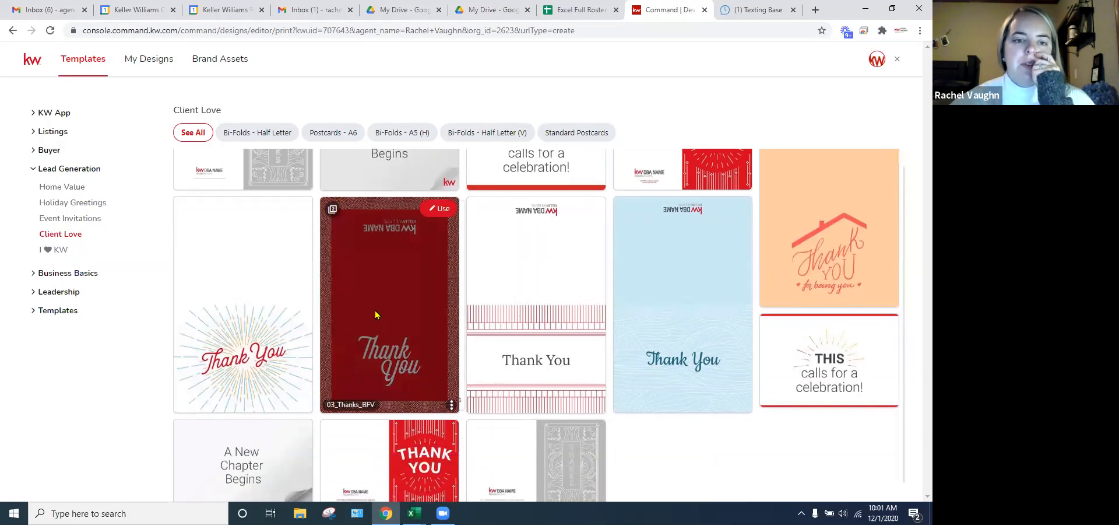
scroll(117, 262, up, 1)
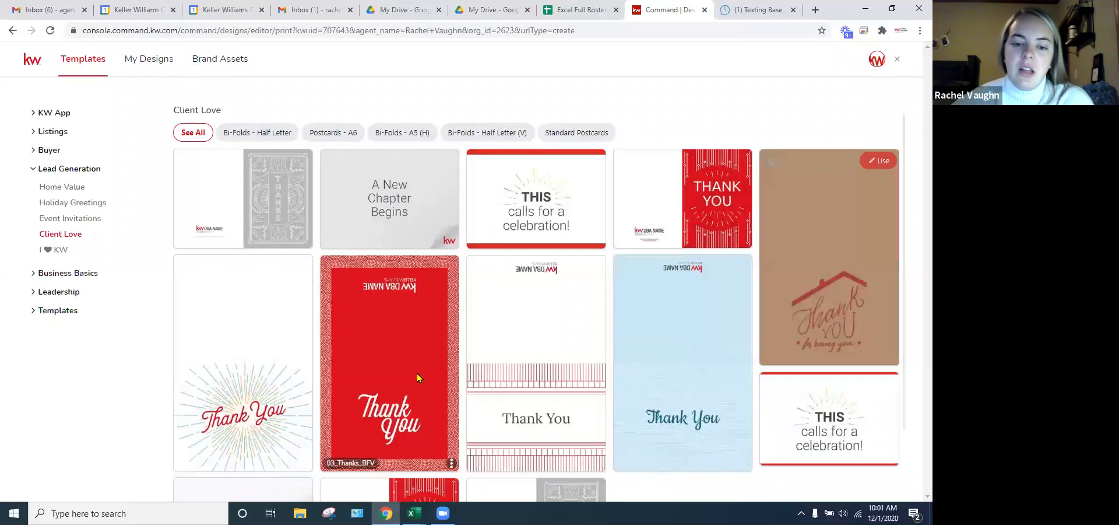
scroll(408, 367, down, 1)
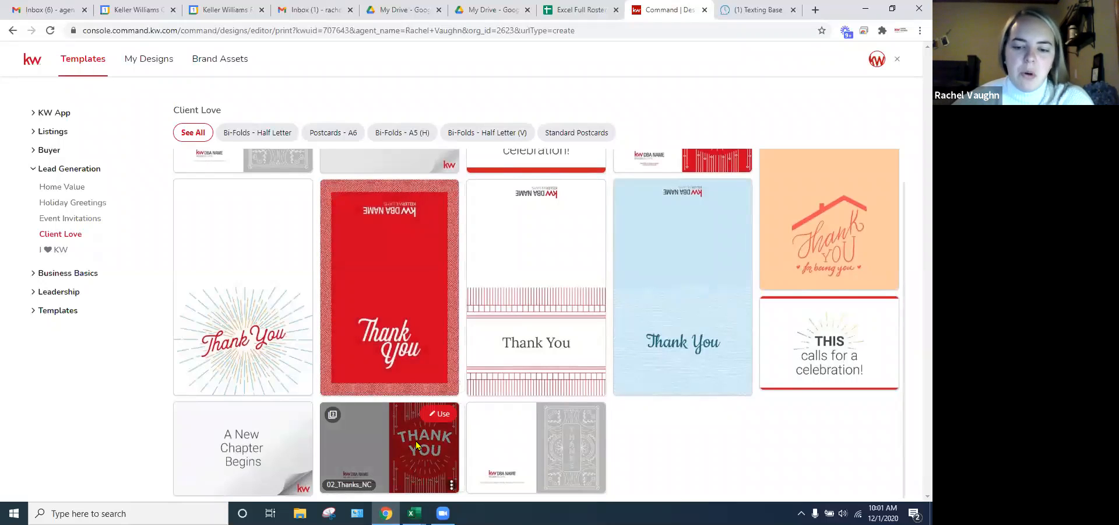
scroll(413, 400, up, 1)
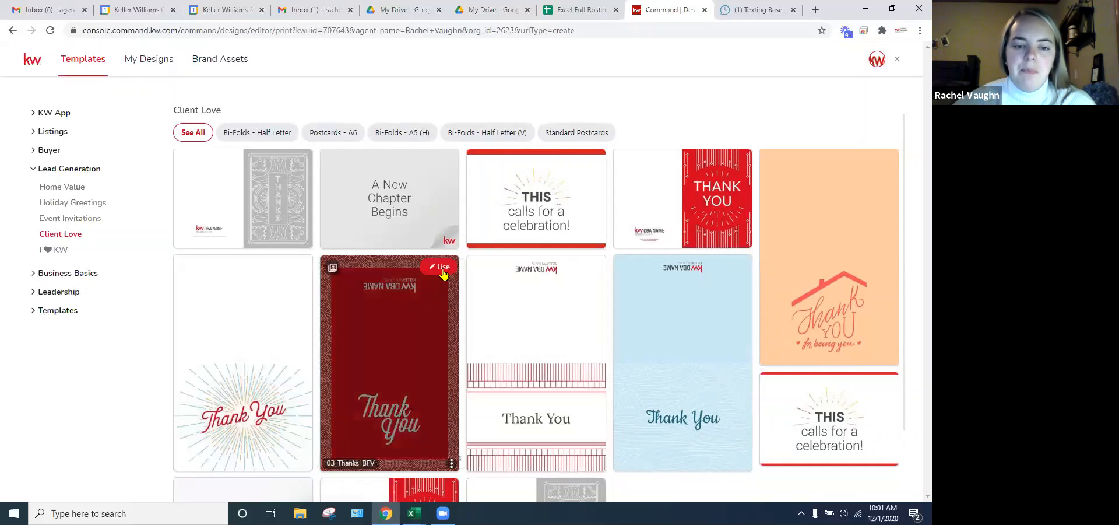
click(443, 265)
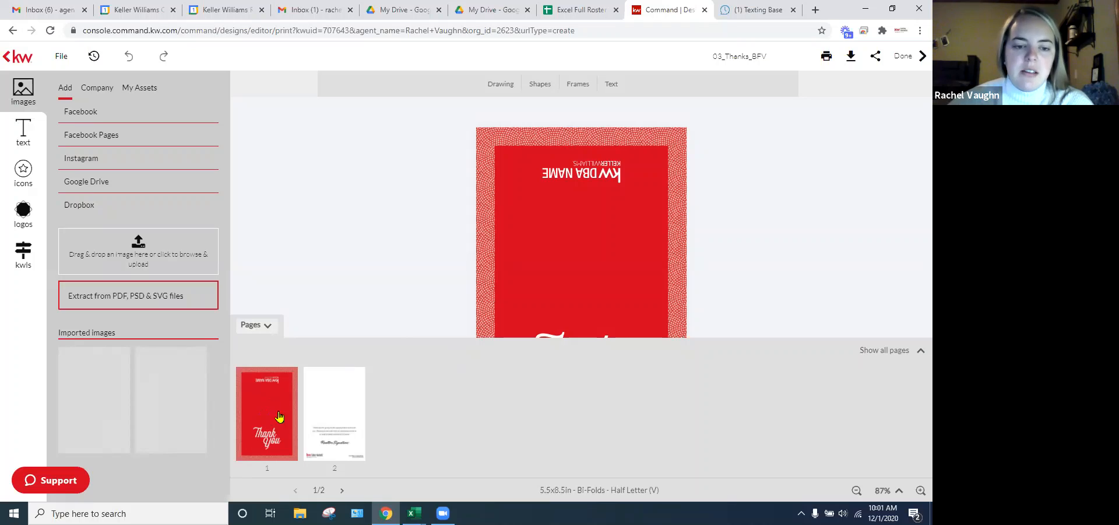
- Check the card's inside page, then return to the full front page
click(349, 415)
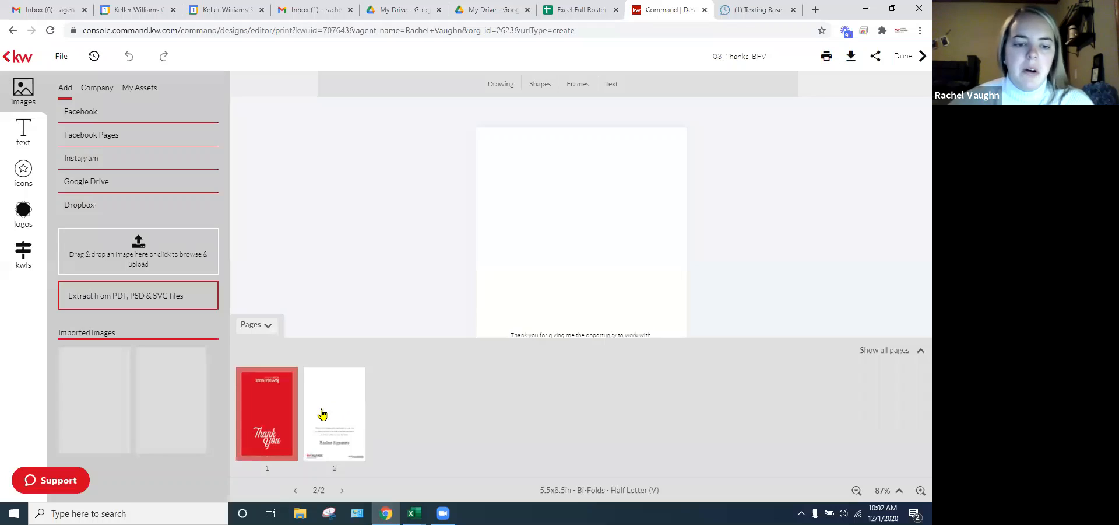
click(270, 405)
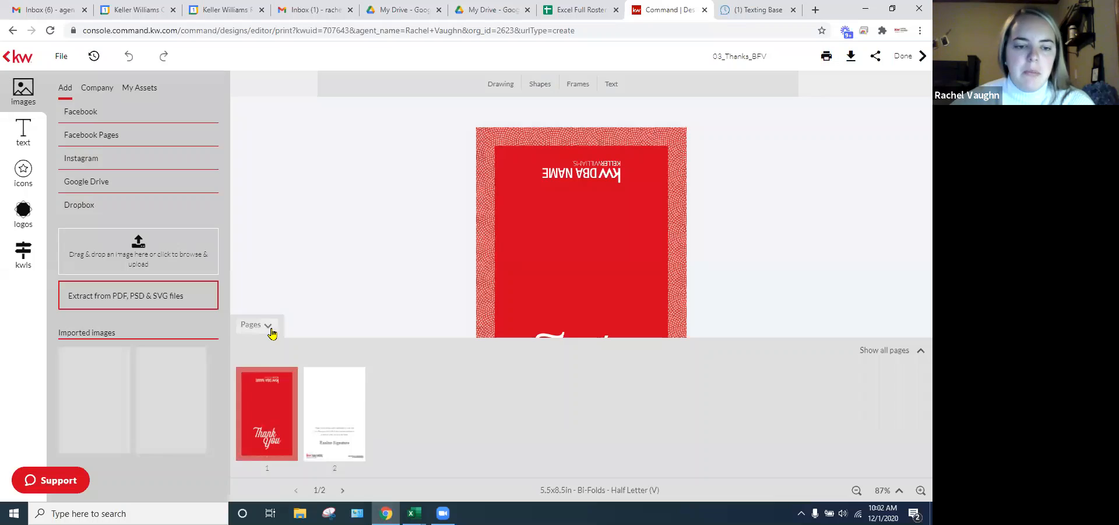
click(270, 327)
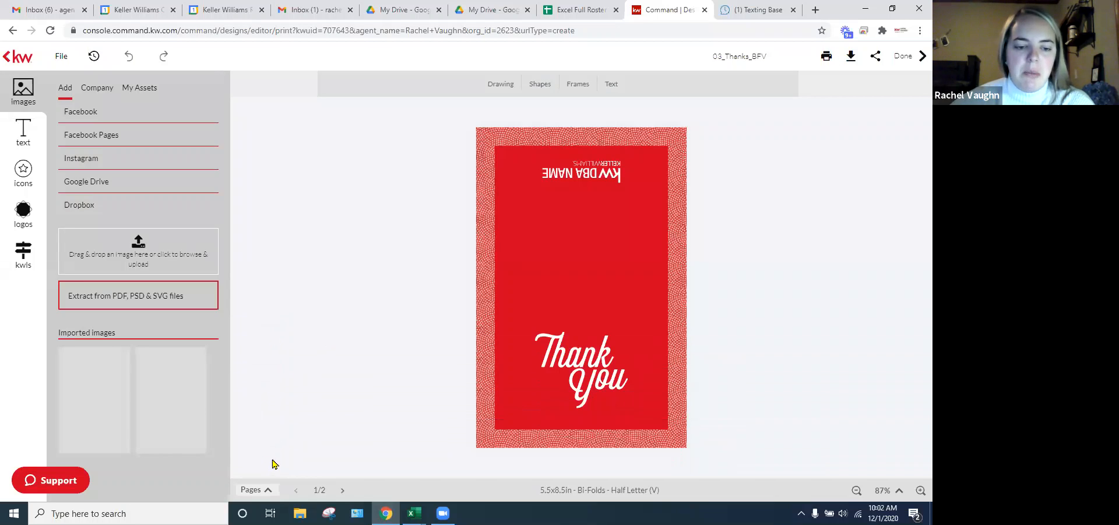
- Delete the Thank, ou and y lettering pieces from the card front
click(576, 359)
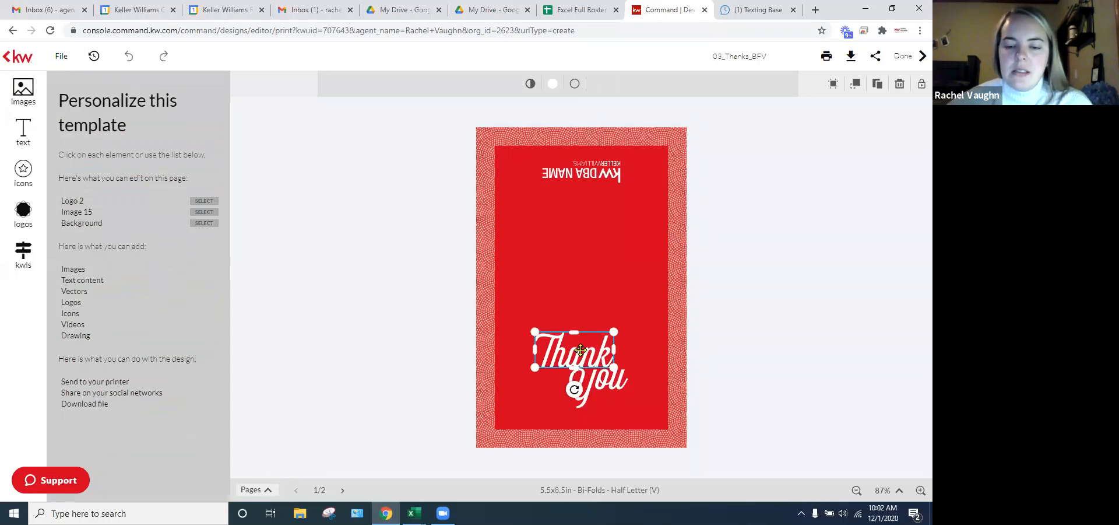
click(581, 351)
click(577, 354)
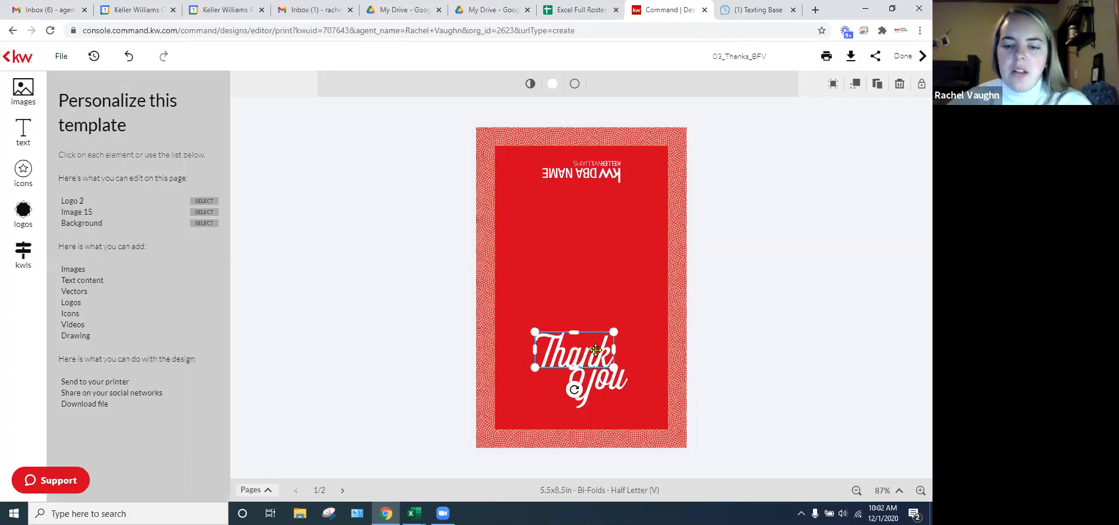
key(Delete)
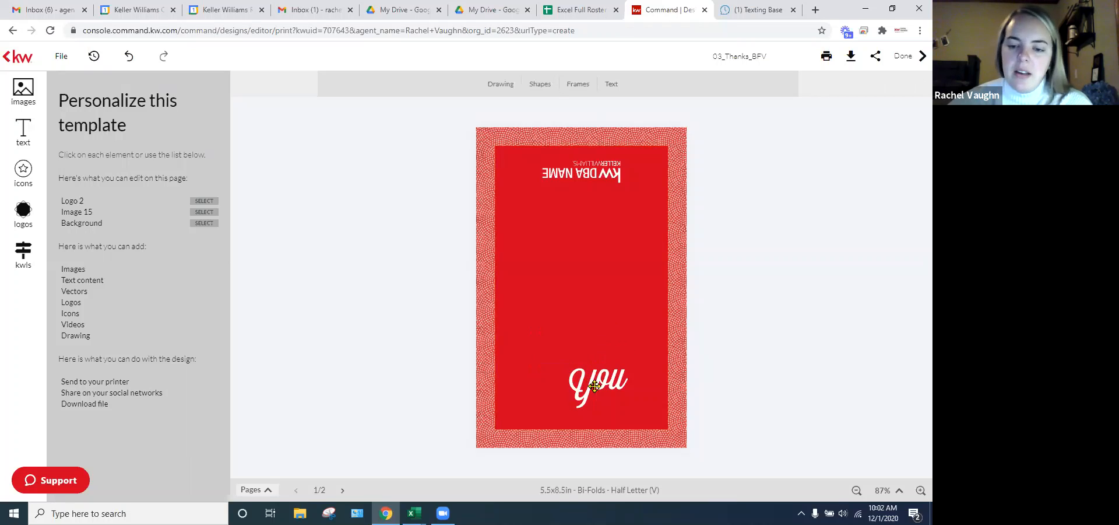
click(604, 385)
key(Delete)
click(579, 385)
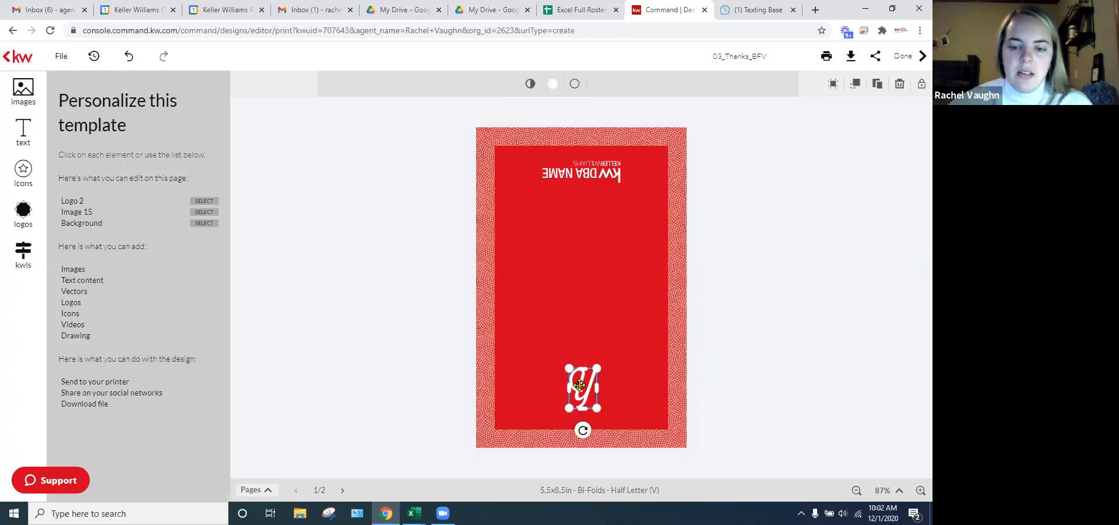
key(Delete)
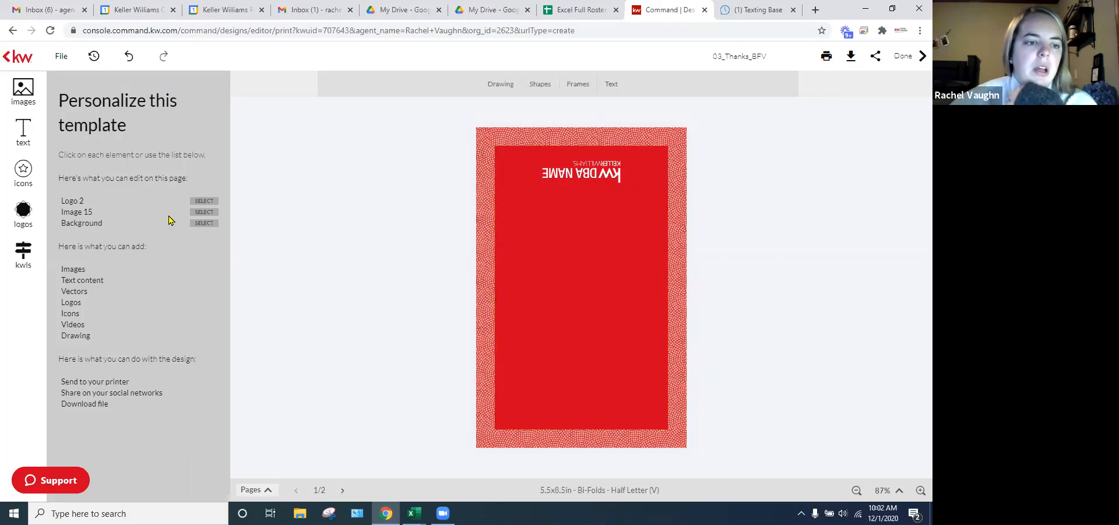
- Add the Merry Christmas banner from the text Banners list to the card front
click(24, 137)
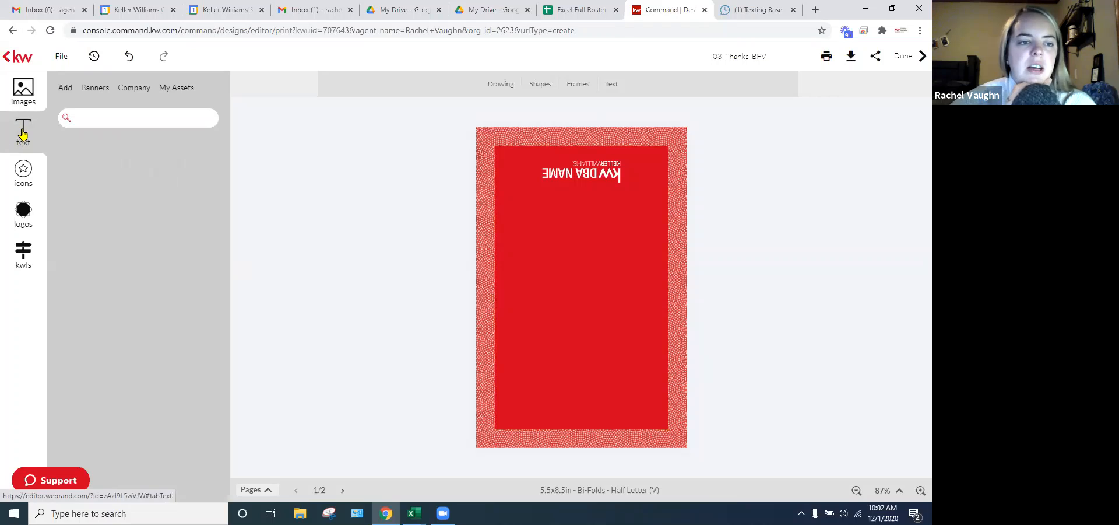
click(93, 91)
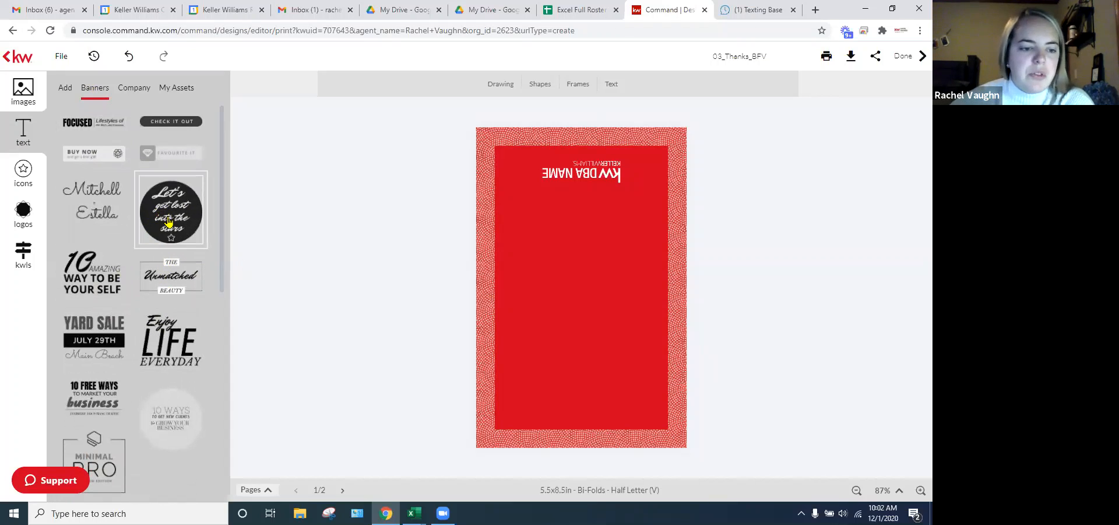
scroll(168, 221, down, 1)
scroll(171, 280, down, 3)
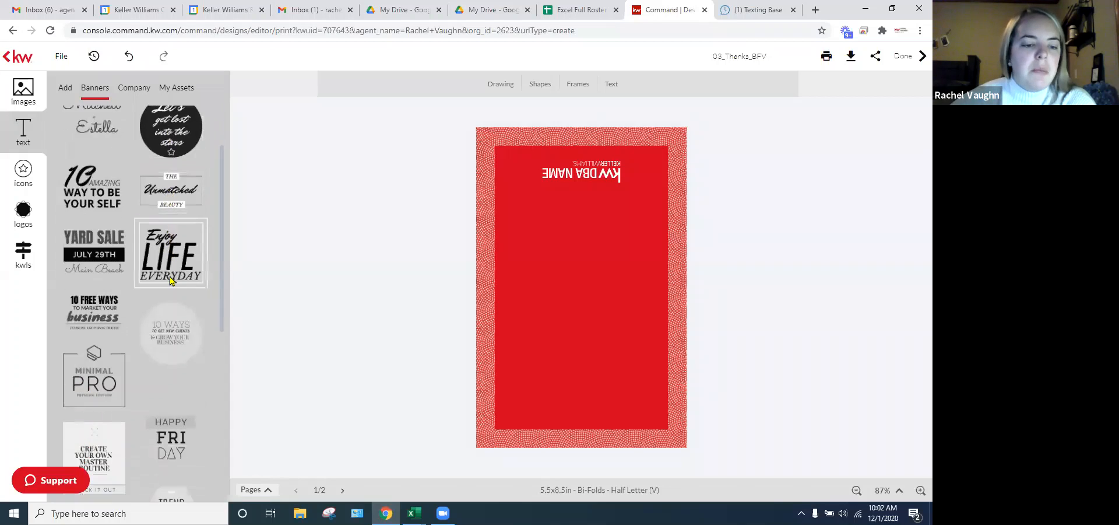
scroll(171, 282, down, 2)
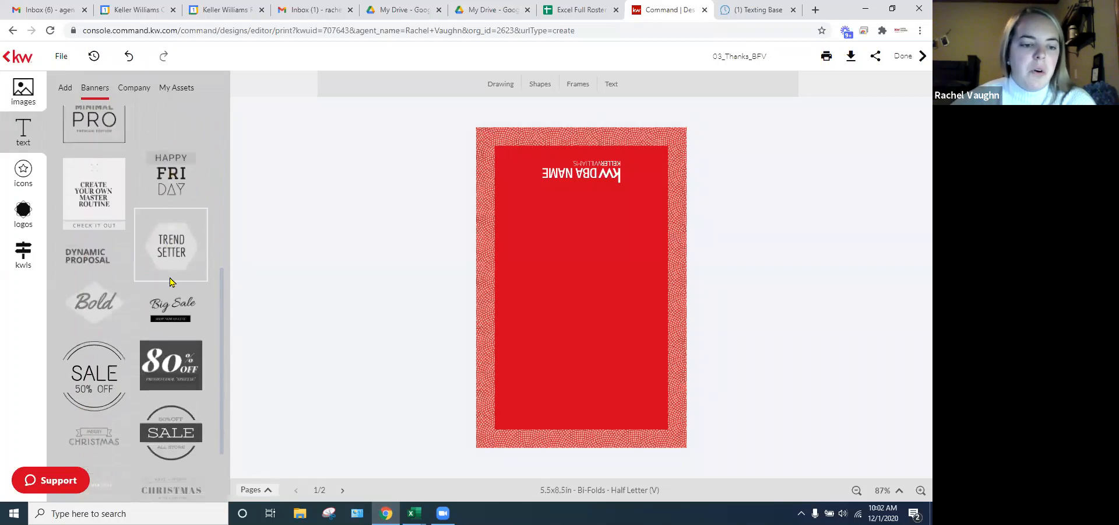
scroll(171, 283, down, 4)
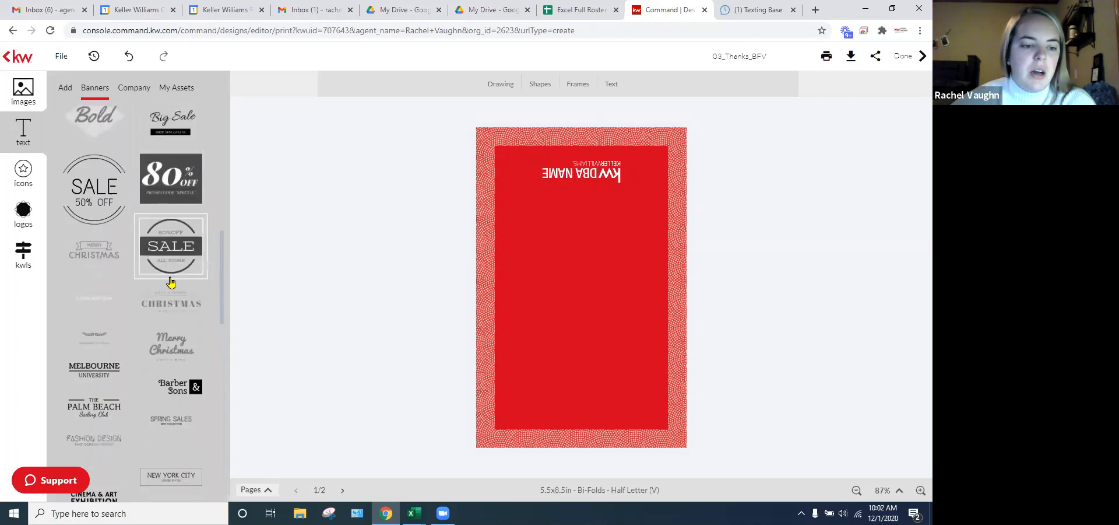
scroll(171, 282, down, 2)
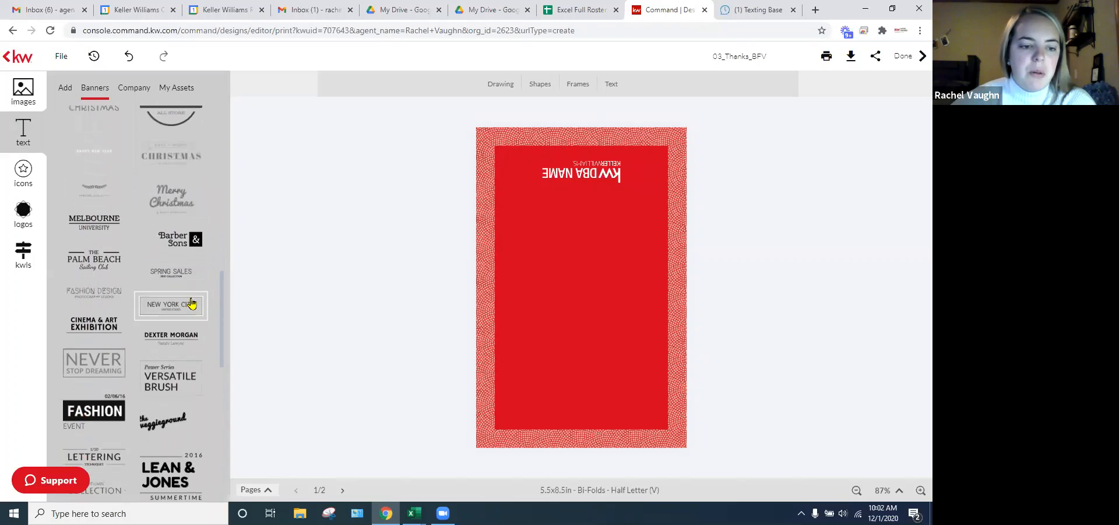
click(172, 195)
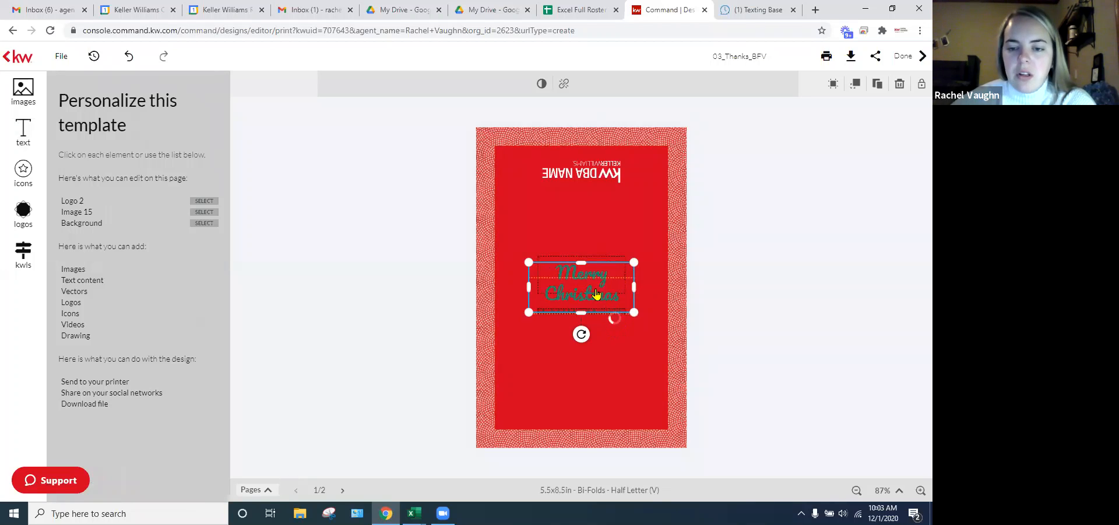
- Move the Merry Christmas banner lower on the front, enlarge it, and reselect it
drag(596, 293, 585, 366)
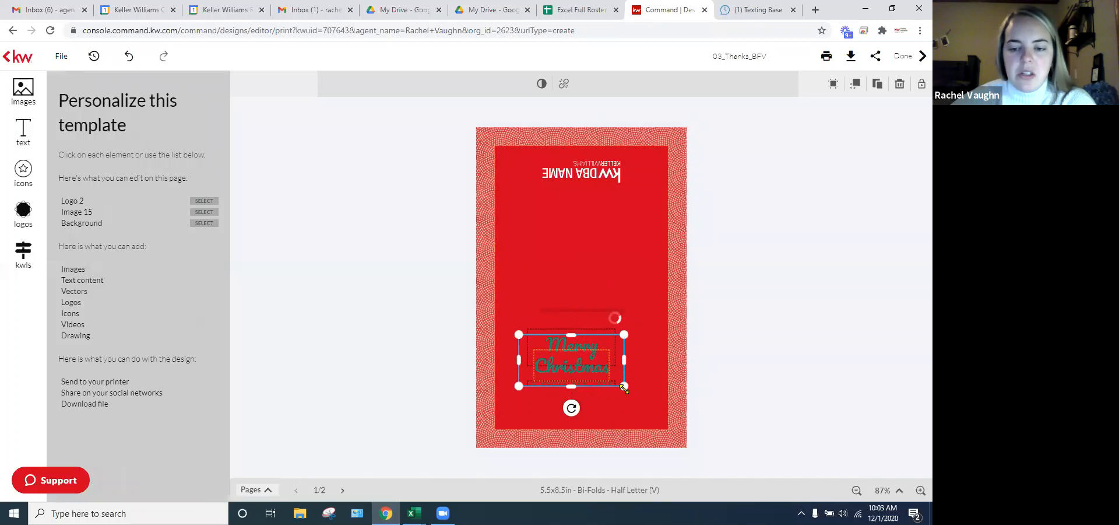
drag(624, 386, 667, 432)
mouse_move(635, 385)
mouse_down()
mouse_move(615, 386)
mouse_move(624, 383)
mouse_up()
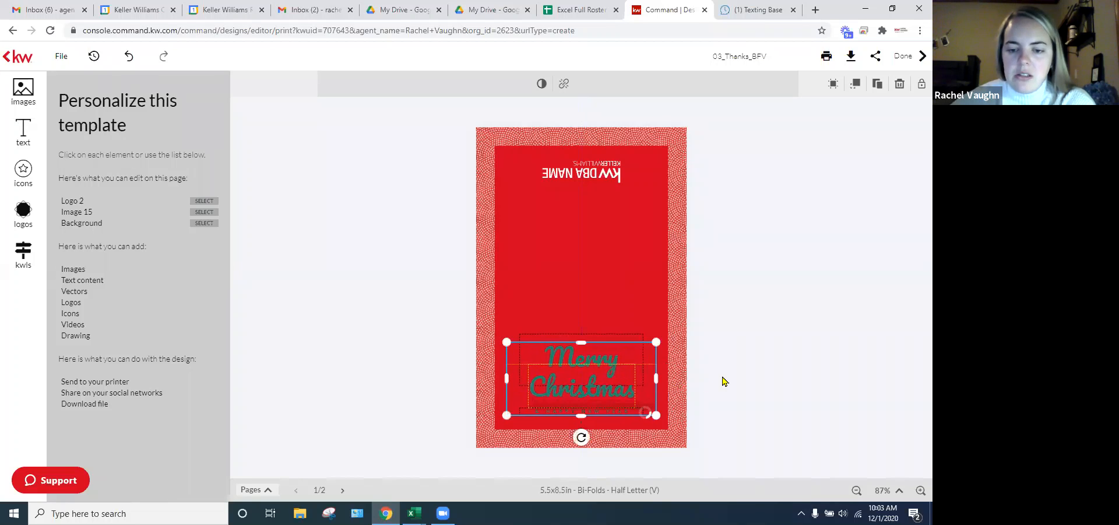
click(758, 386)
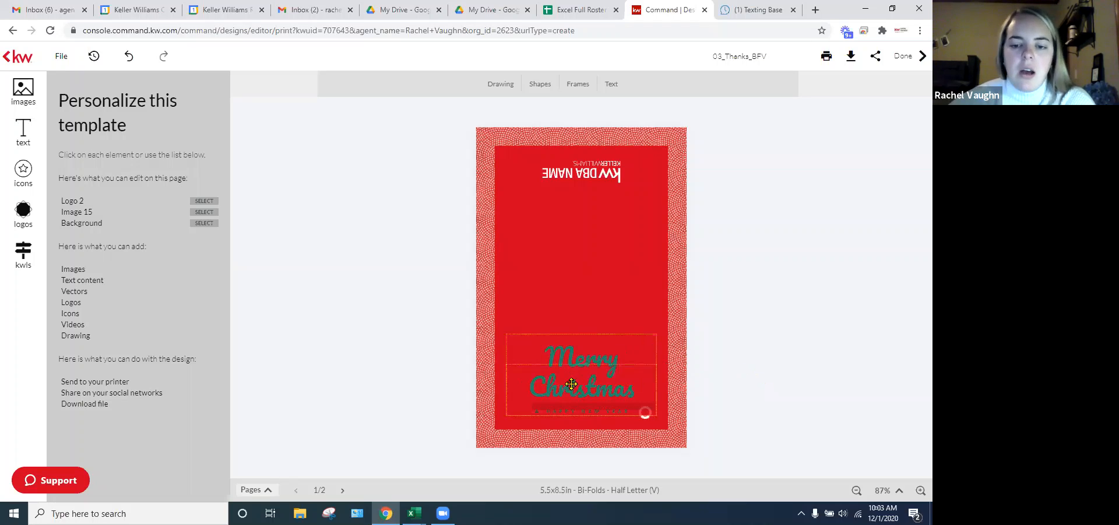
click(588, 357)
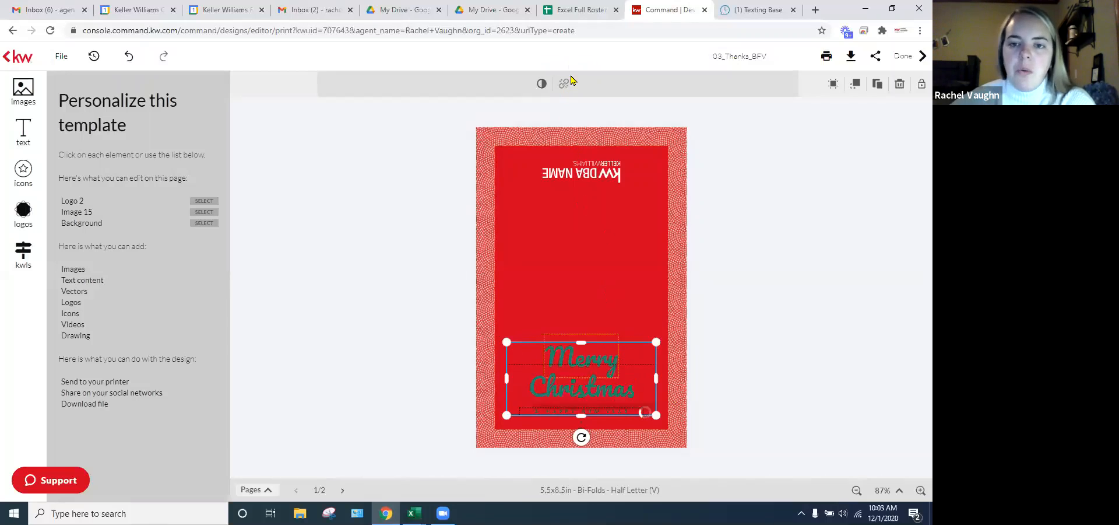
- Ungroup the banner and make the words Merry and Christmas white
click(563, 84)
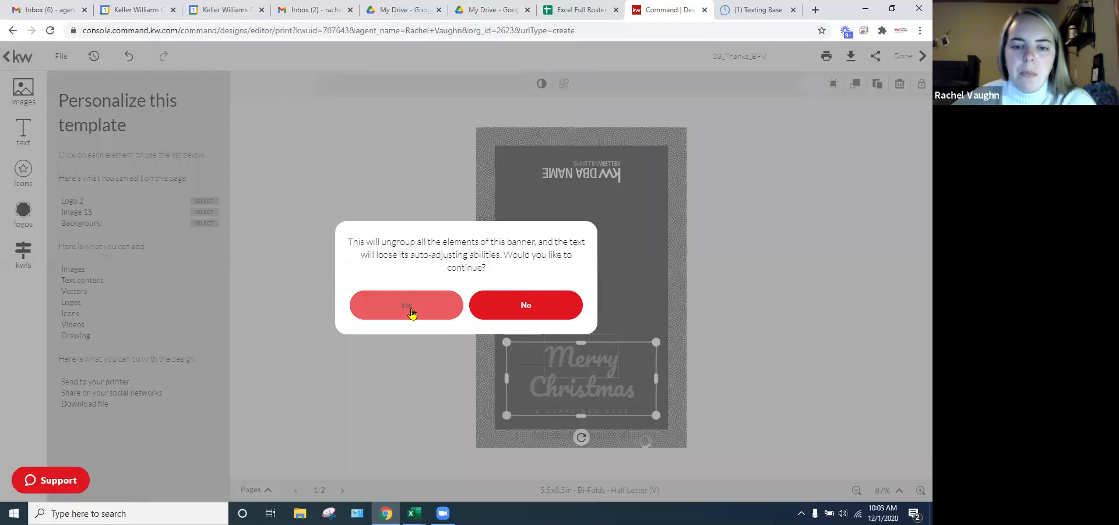
click(411, 313)
click(586, 359)
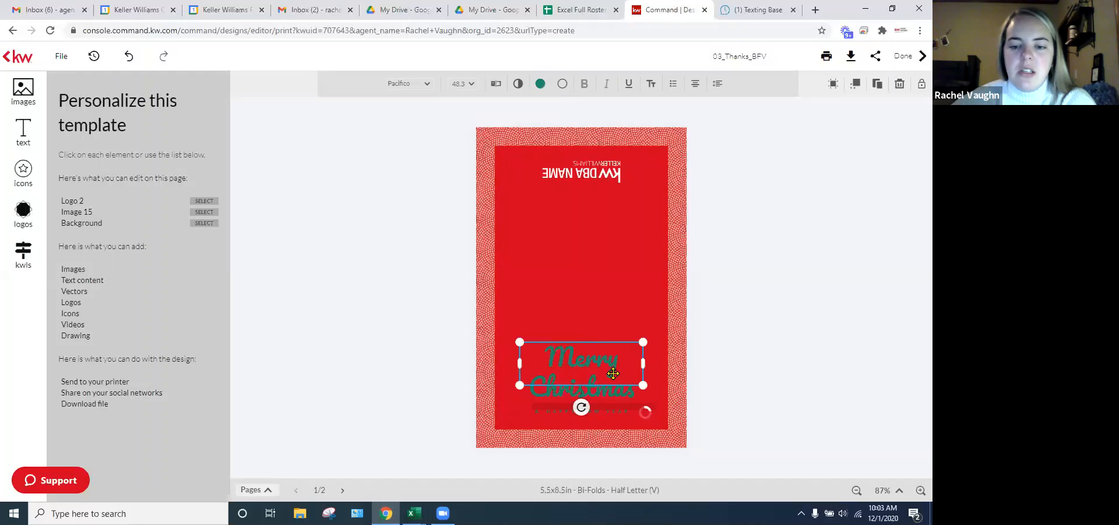
click(540, 84)
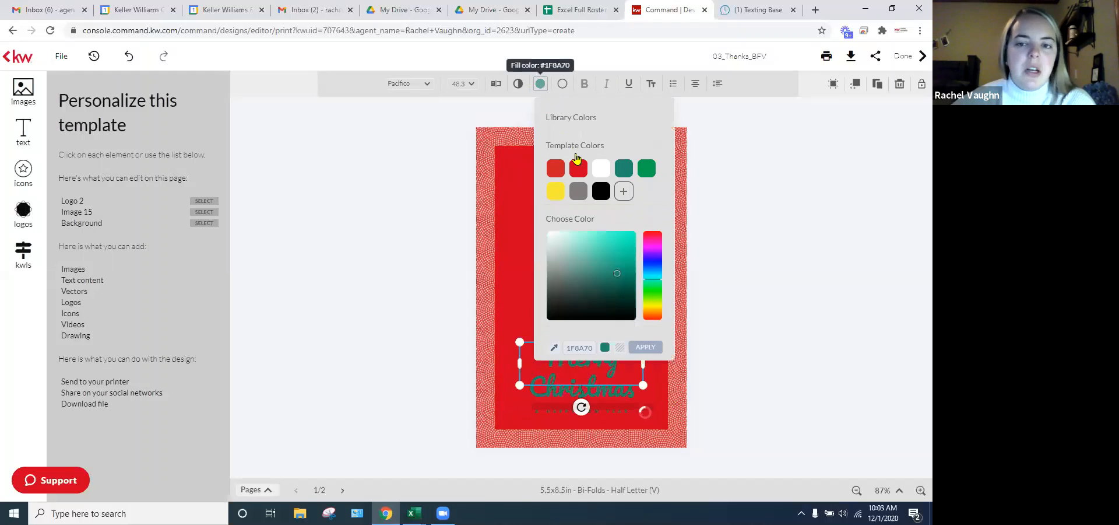
click(596, 170)
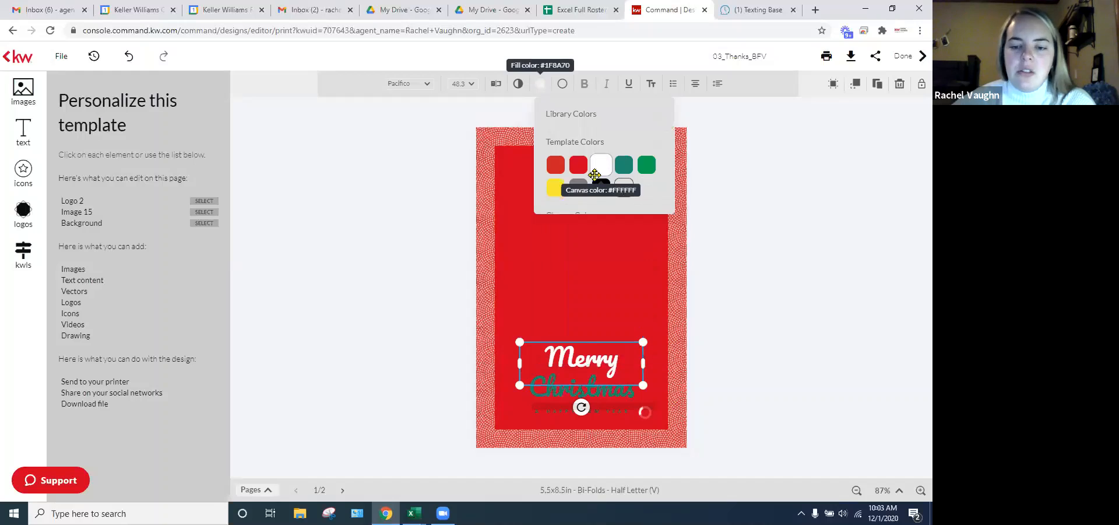
click(548, 397)
click(540, 84)
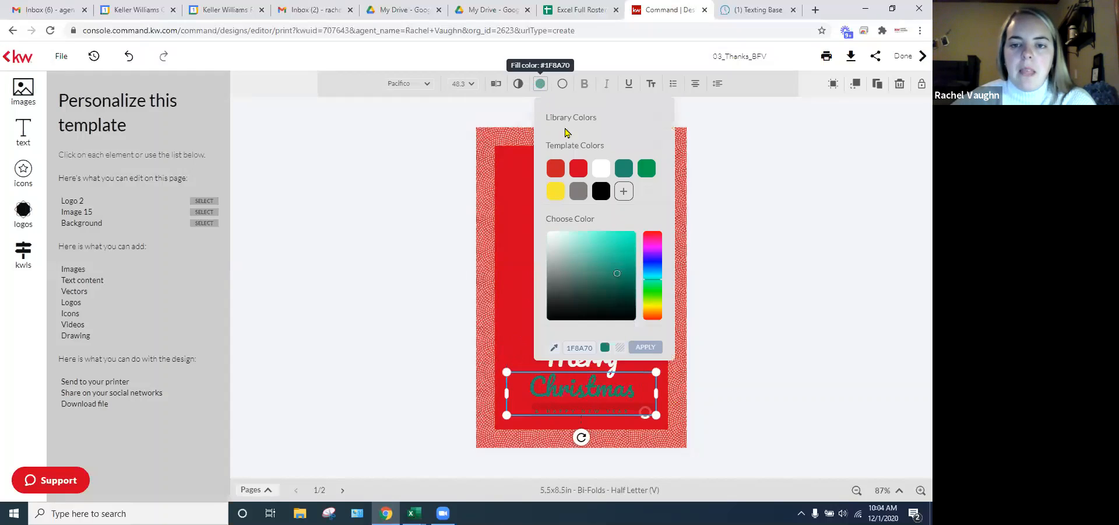
click(601, 168)
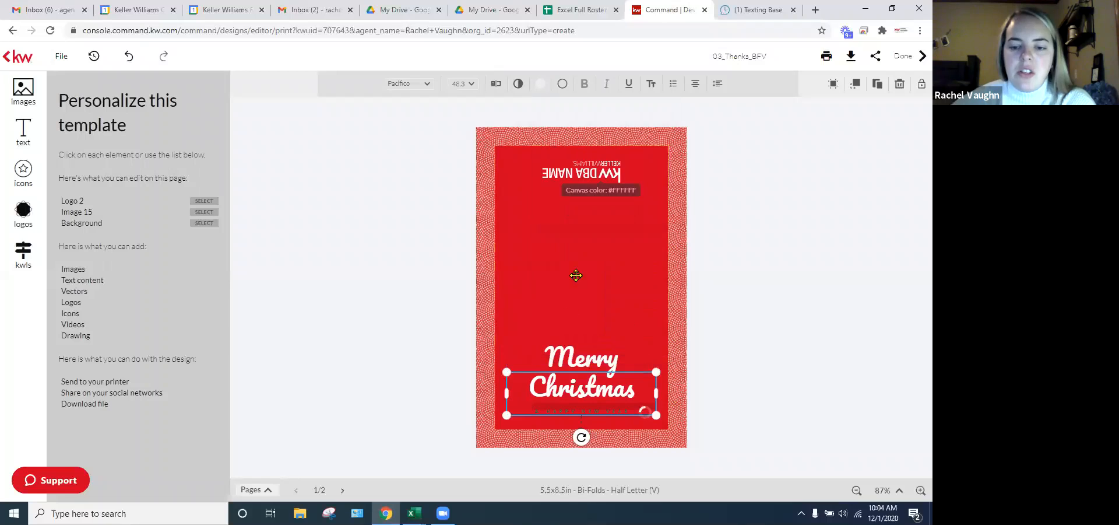
- Make the small line of text under Christmas green
click(578, 410)
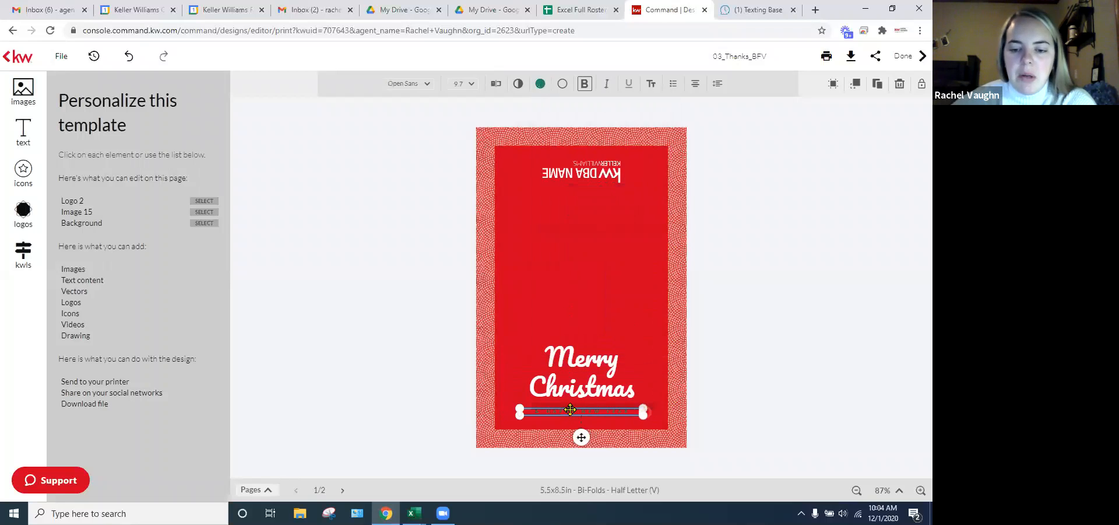
click(538, 85)
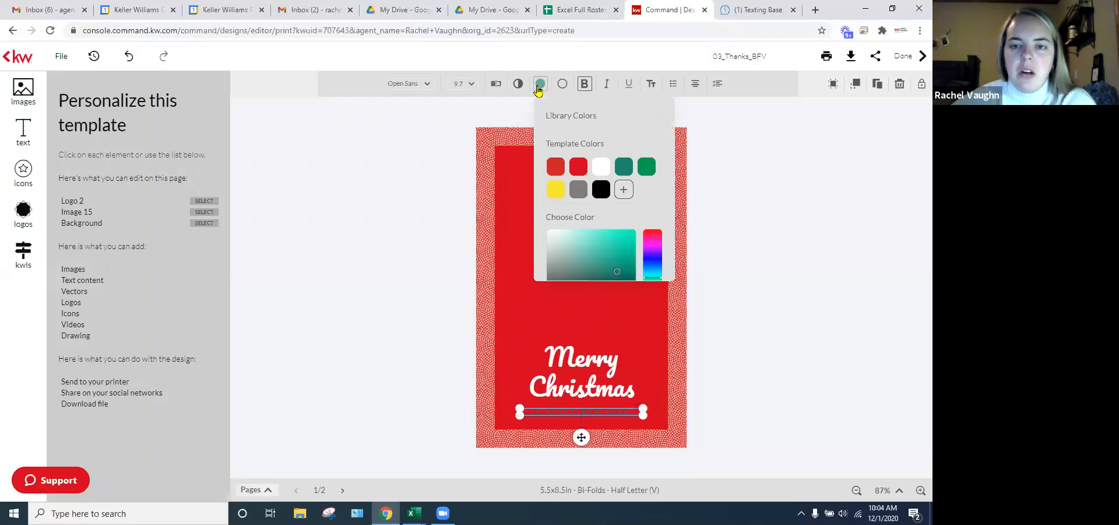
click(648, 168)
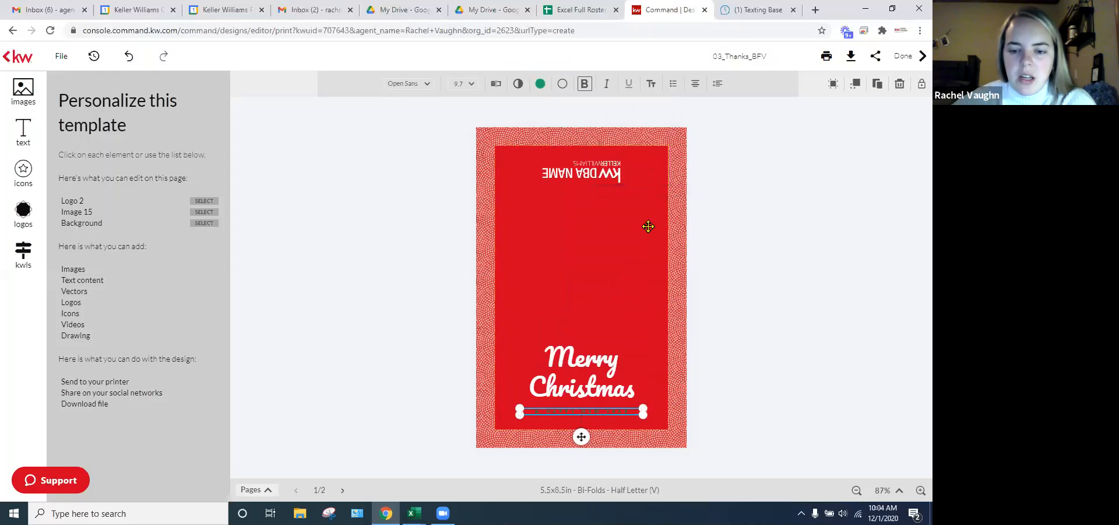
click(771, 385)
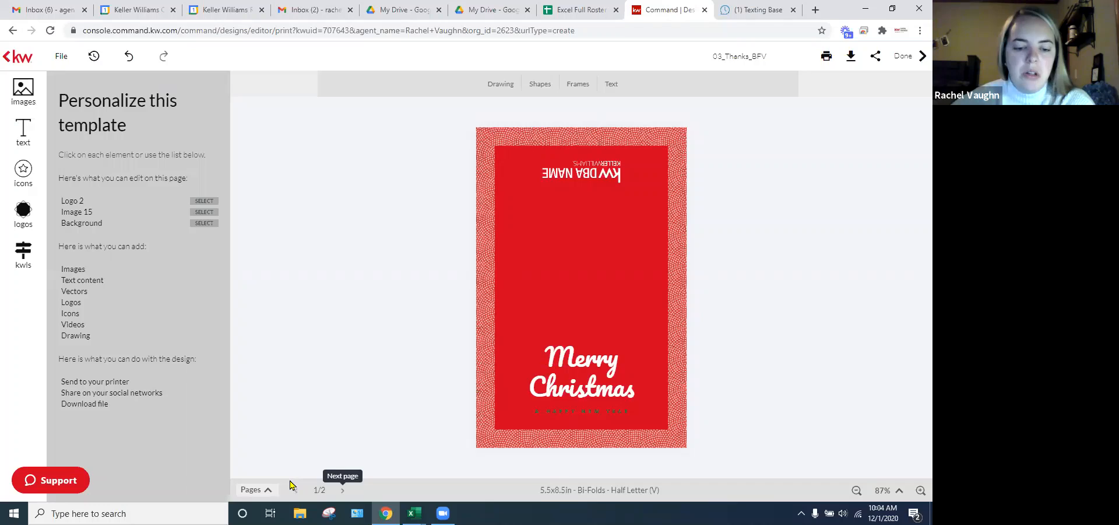
- On page 2, set the thank-you message to 16 pt and move the Realtor Signature lower
click(342, 489)
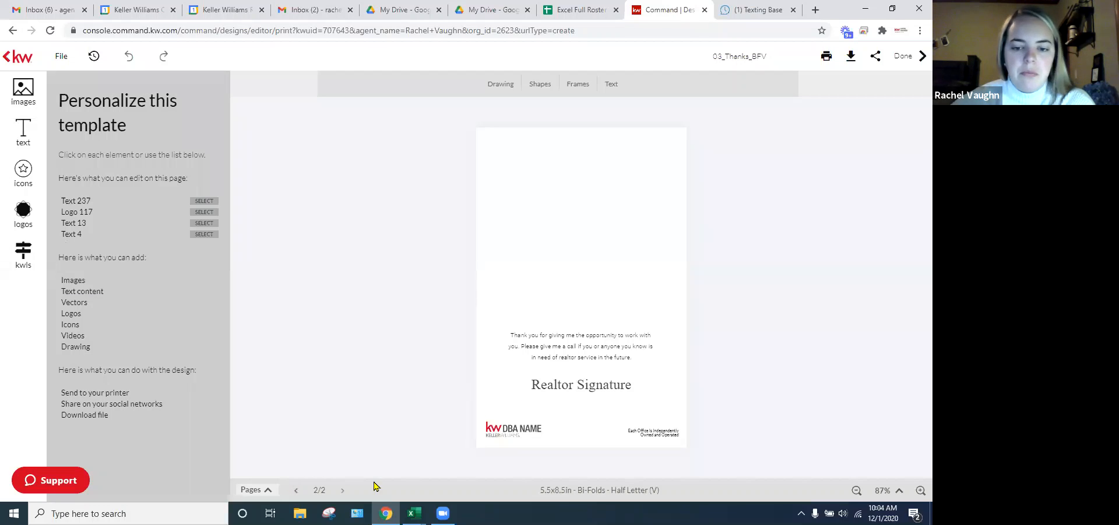
click(590, 344)
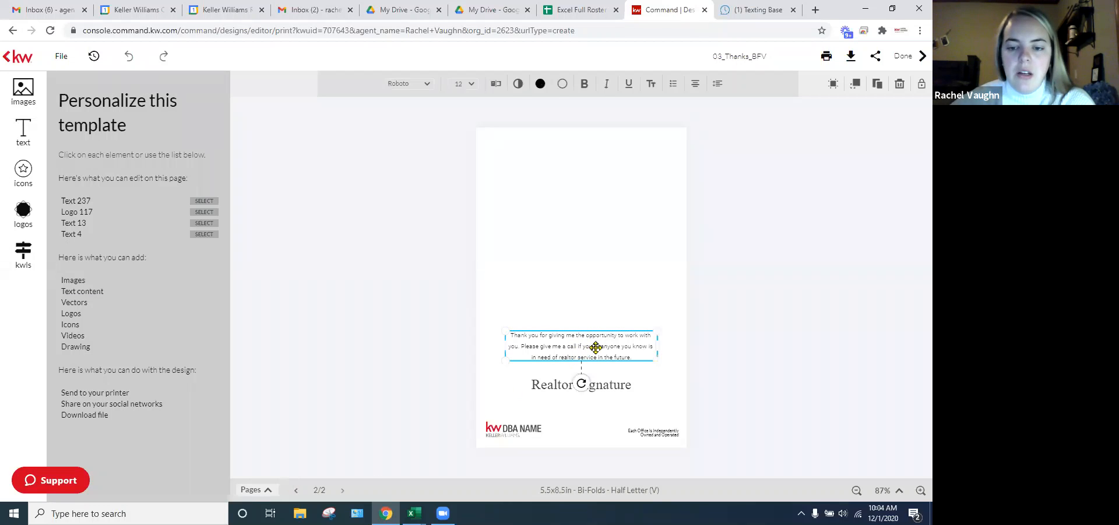
click(595, 347)
mouse_move(640, 360)
mouse_down()
mouse_move(587, 341)
mouse_move(643, 367)
mouse_up()
click(647, 353)
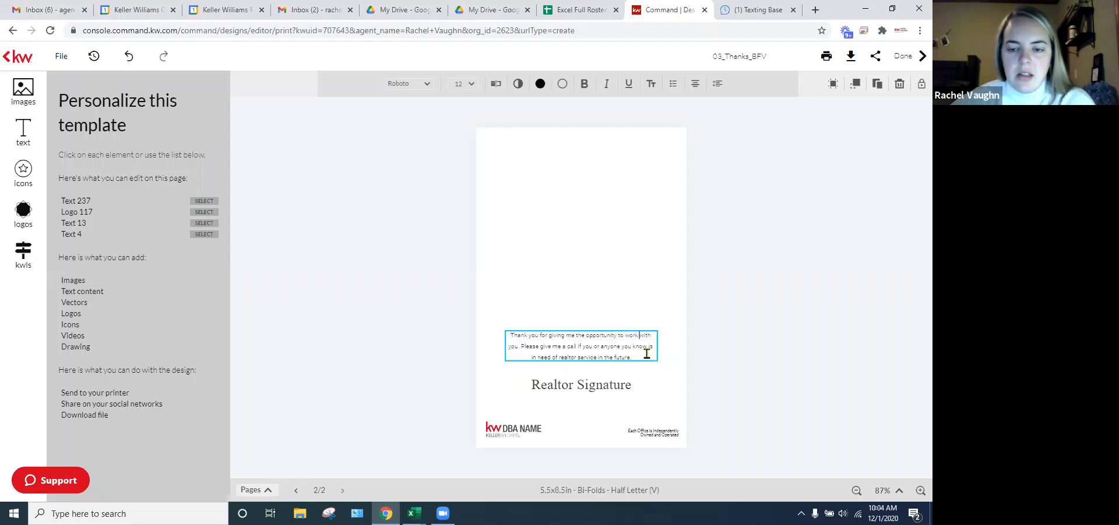
drag(609, 351, 585, 341)
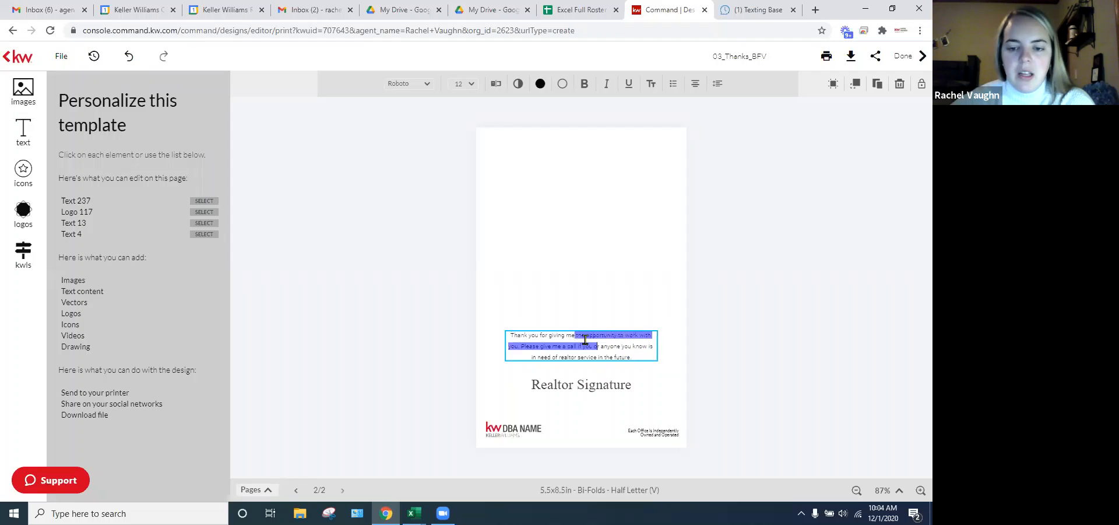
click(637, 351)
click(471, 85)
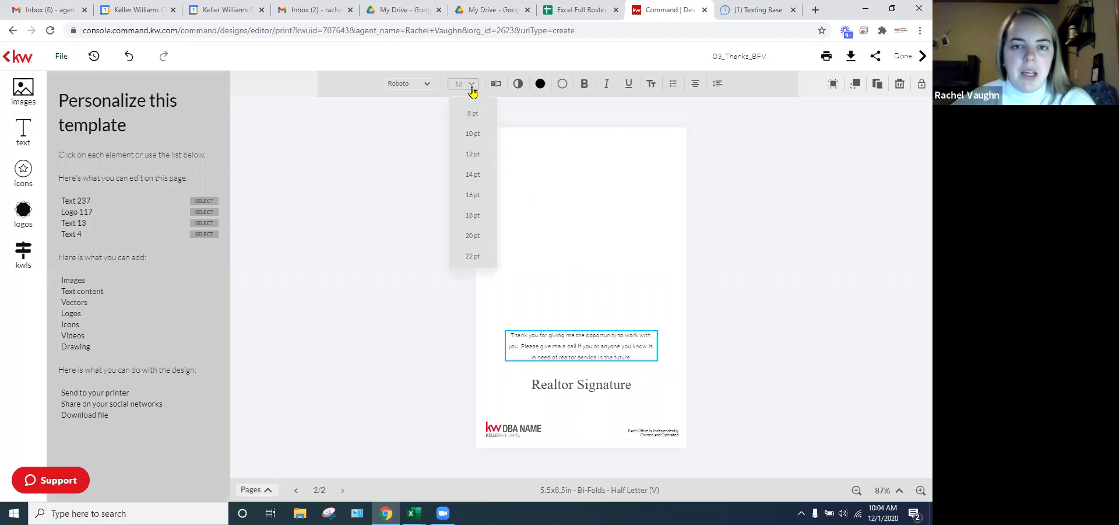
click(477, 201)
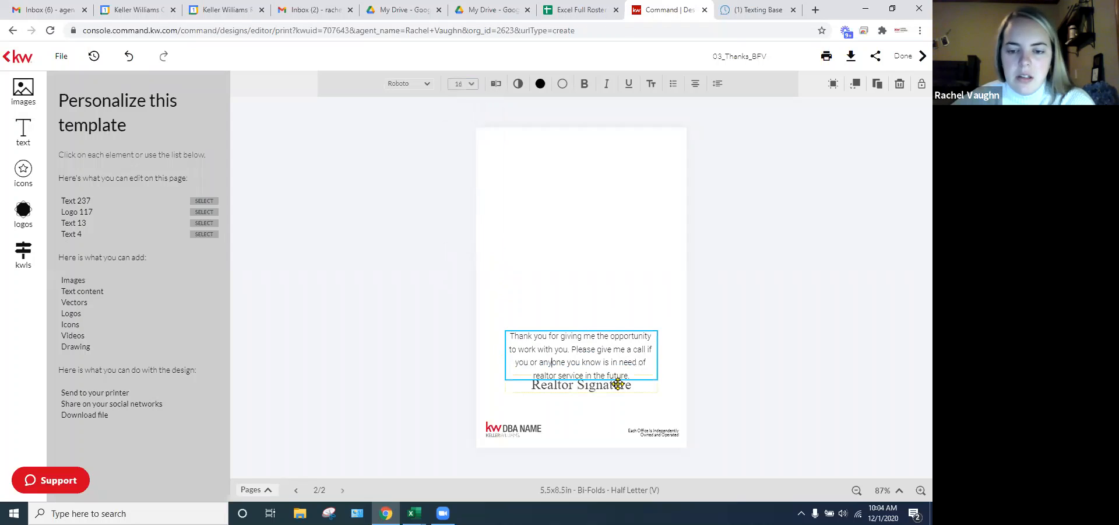
click(775, 423)
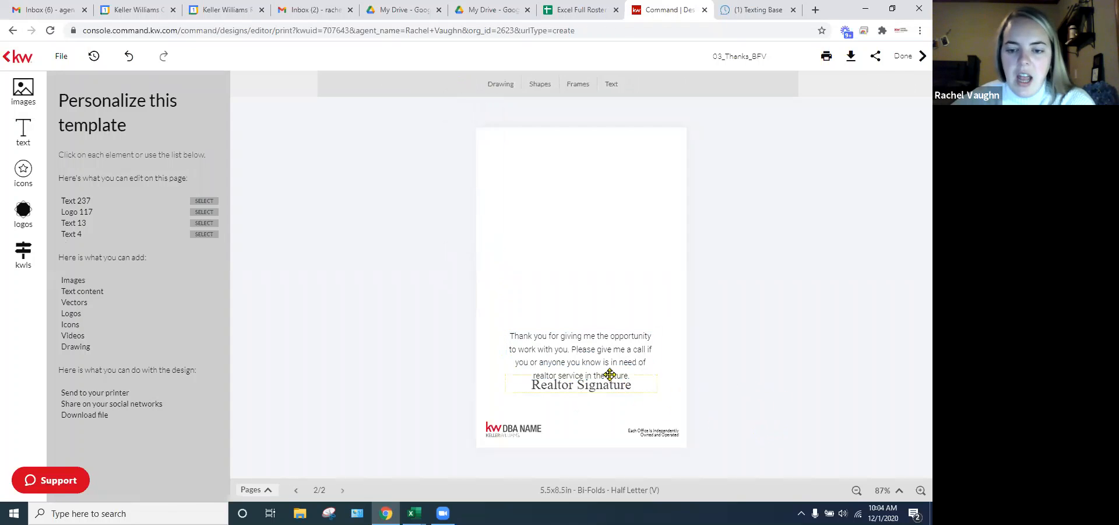
mouse_move(607, 380)
mouse_down()
mouse_move(600, 400)
mouse_move(522, 392)
mouse_up()
- Replace the Realtor Signature placeholder with the agent's name, then select the card's logo
click(598, 396)
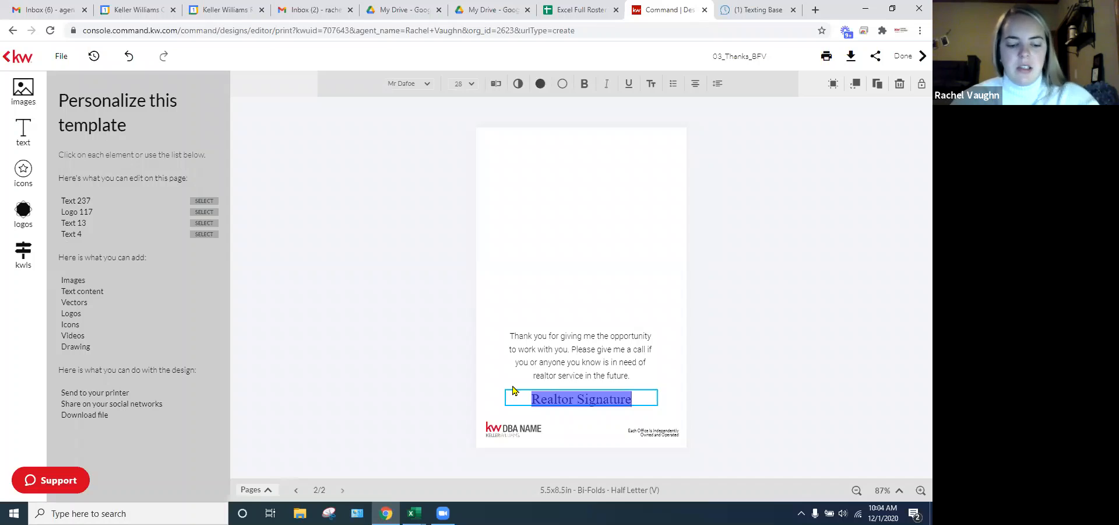
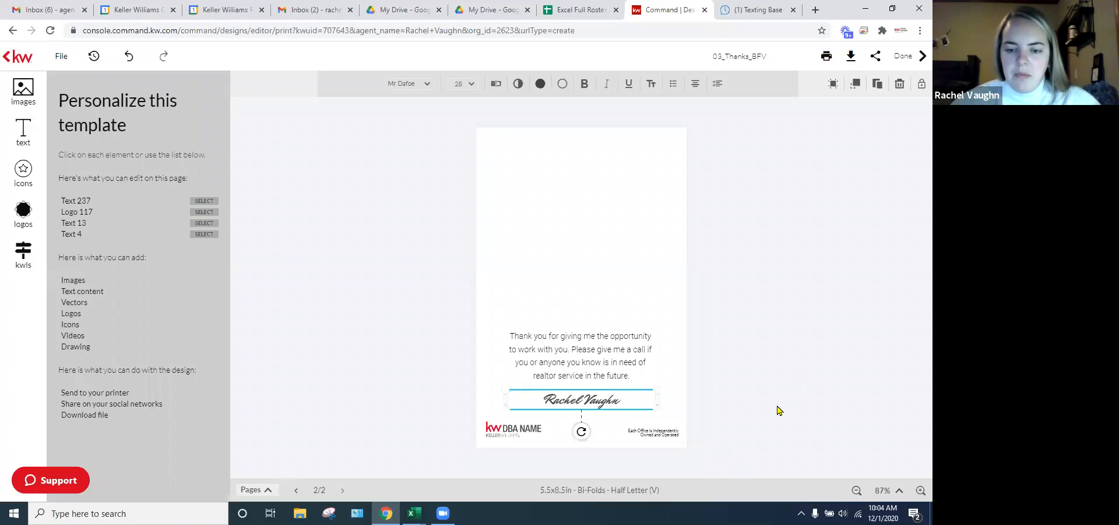
click(727, 432)
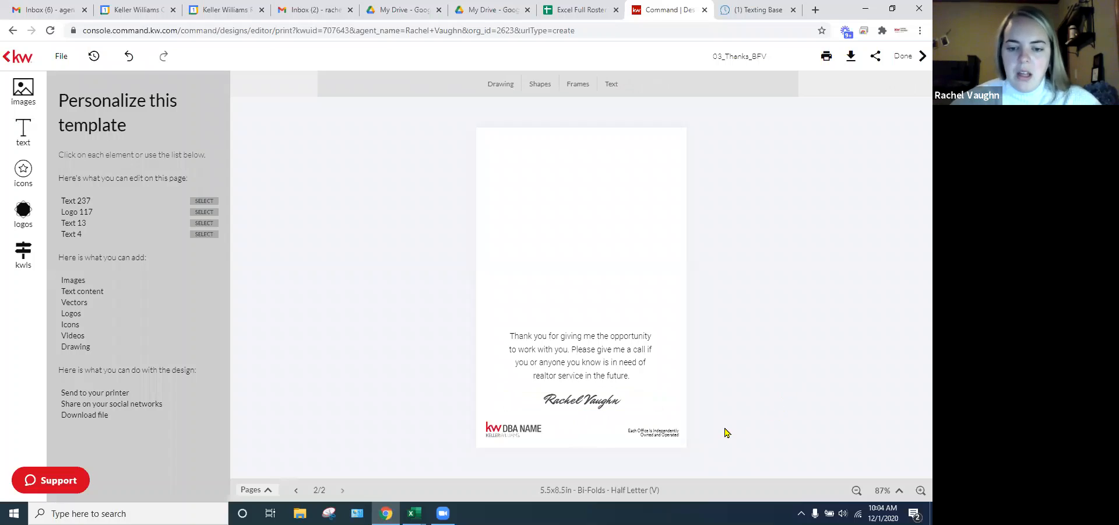
click(501, 428)
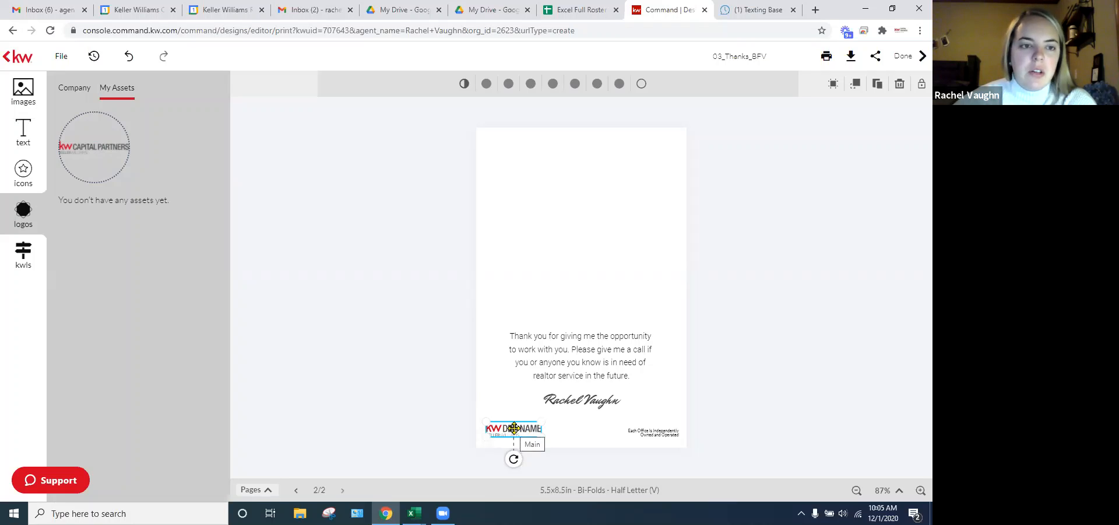
- Replace the logo with KW Capital Partners, placed in the bottom-left corner
mouse_move(101, 137)
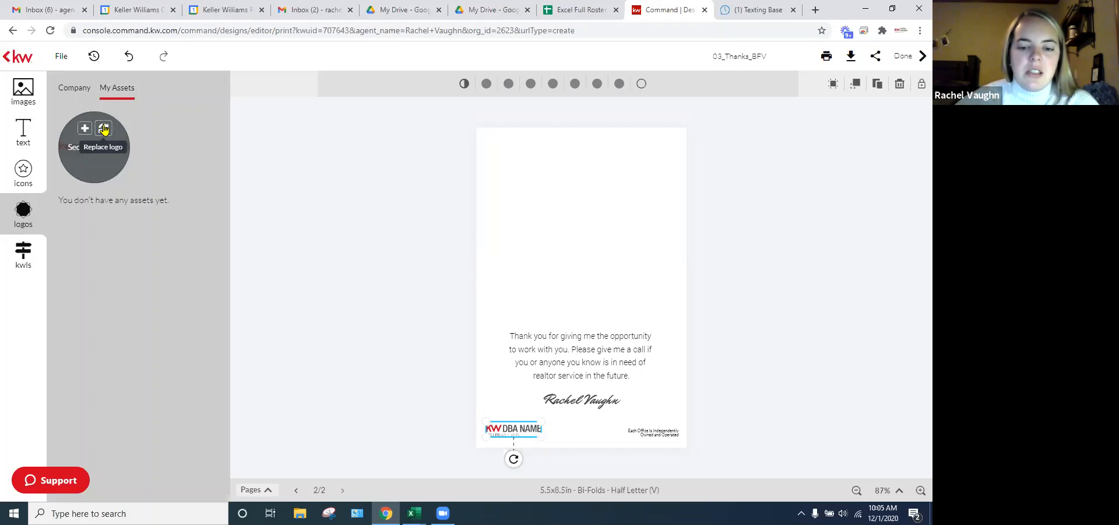
click(103, 130)
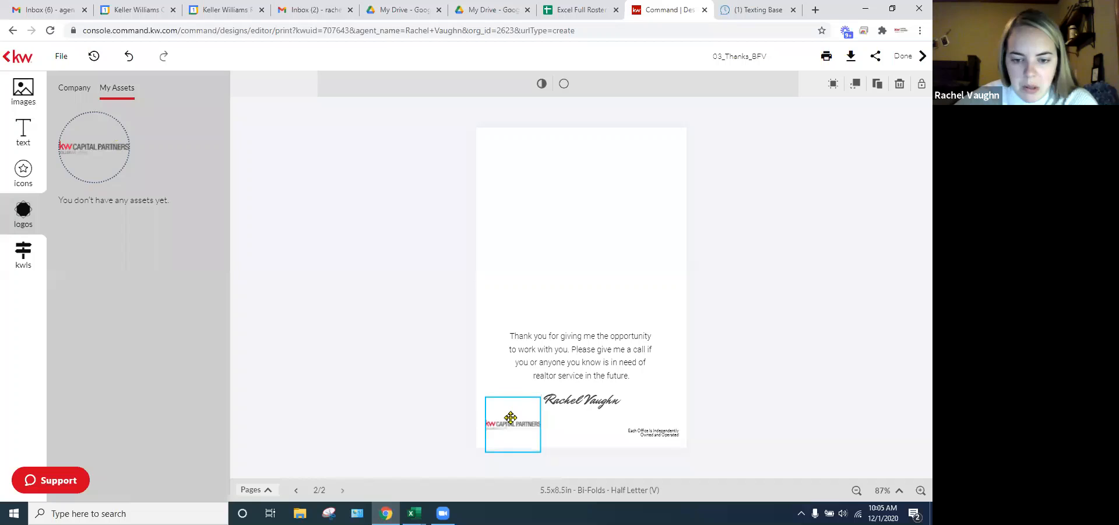
mouse_move(511, 418)
mouse_down()
mouse_move(562, 401)
mouse_move(520, 433)
mouse_up()
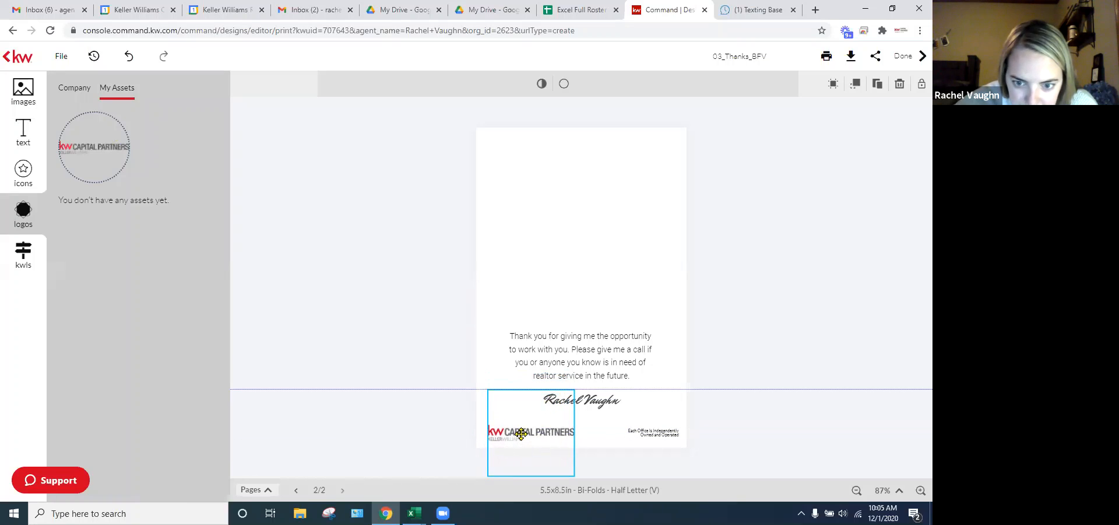
click(415, 340)
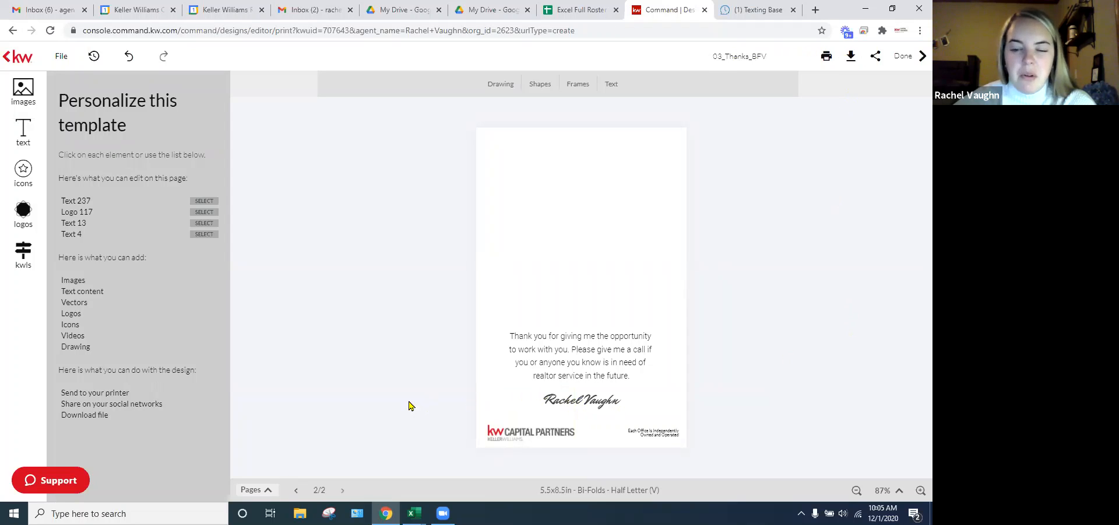
click(609, 361)
click(690, 375)
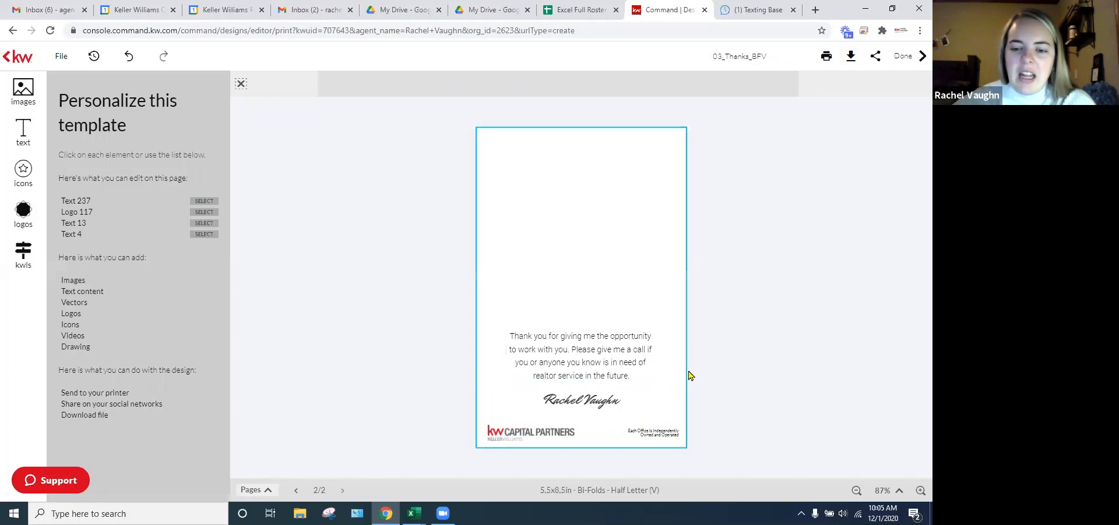
click(583, 210)
click(634, 227)
click(794, 269)
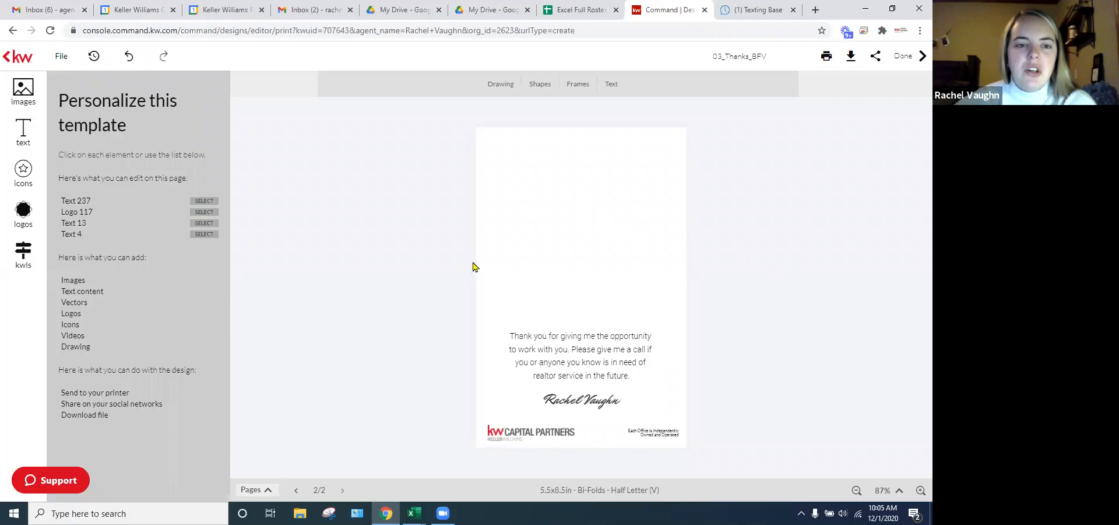
- Browse the Company image folders, then show My Assets with the 123.jpg headshot and KW logos
click(23, 91)
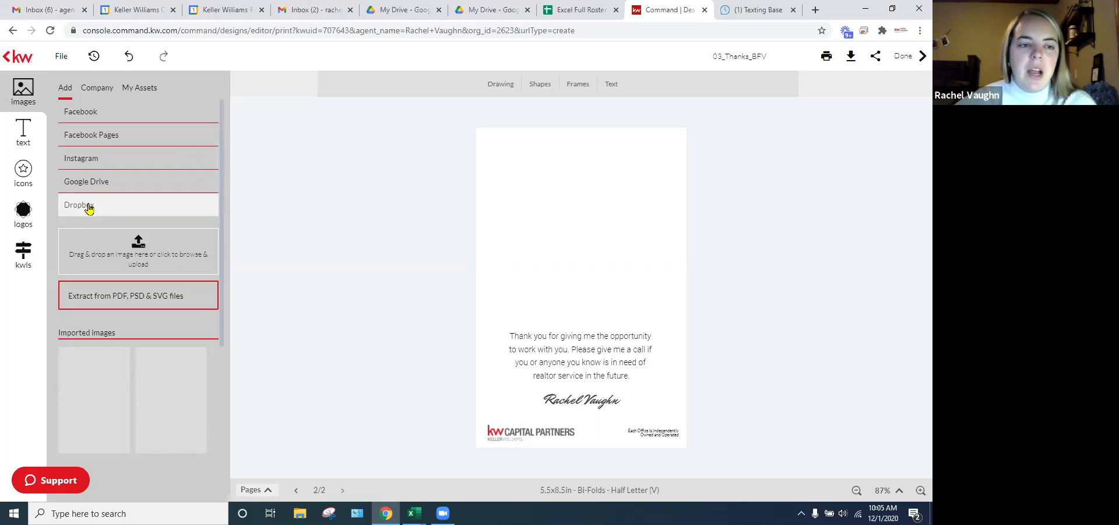
click(98, 88)
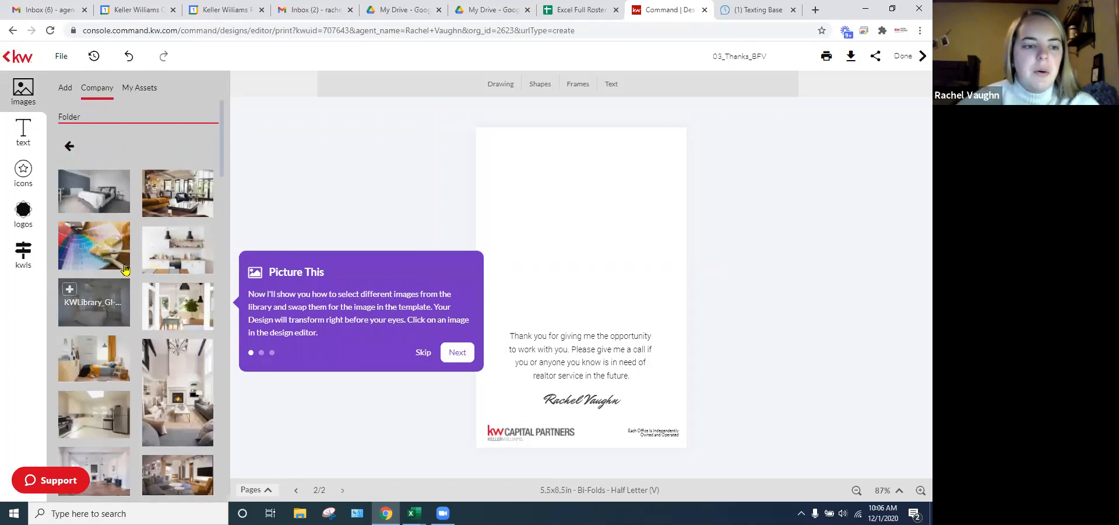
click(71, 150)
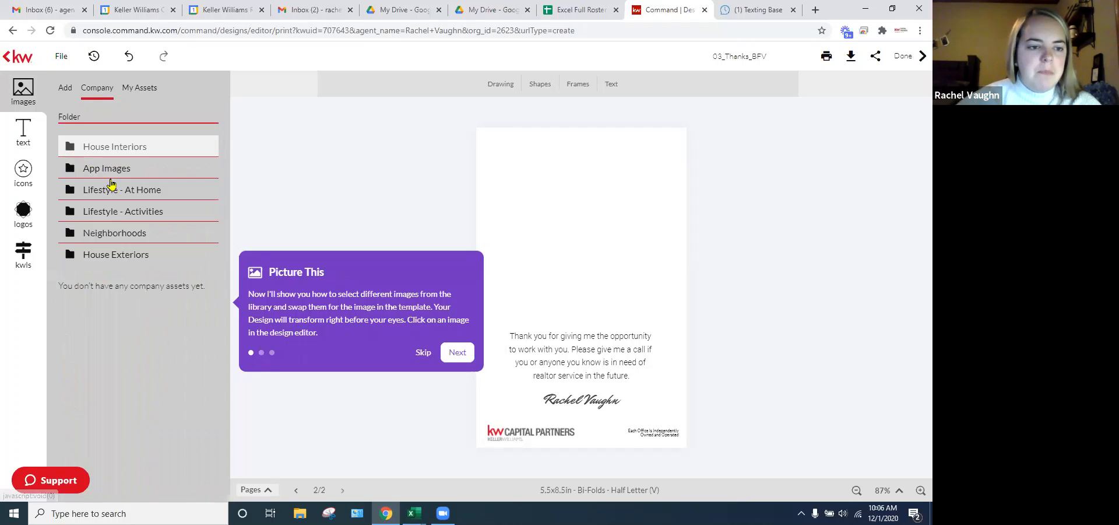
click(125, 214)
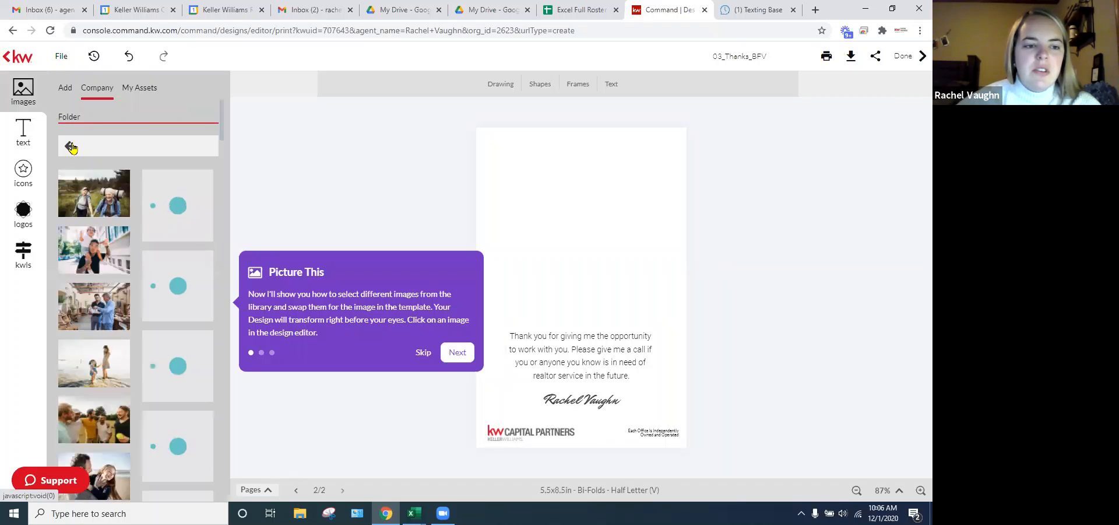
click(72, 148)
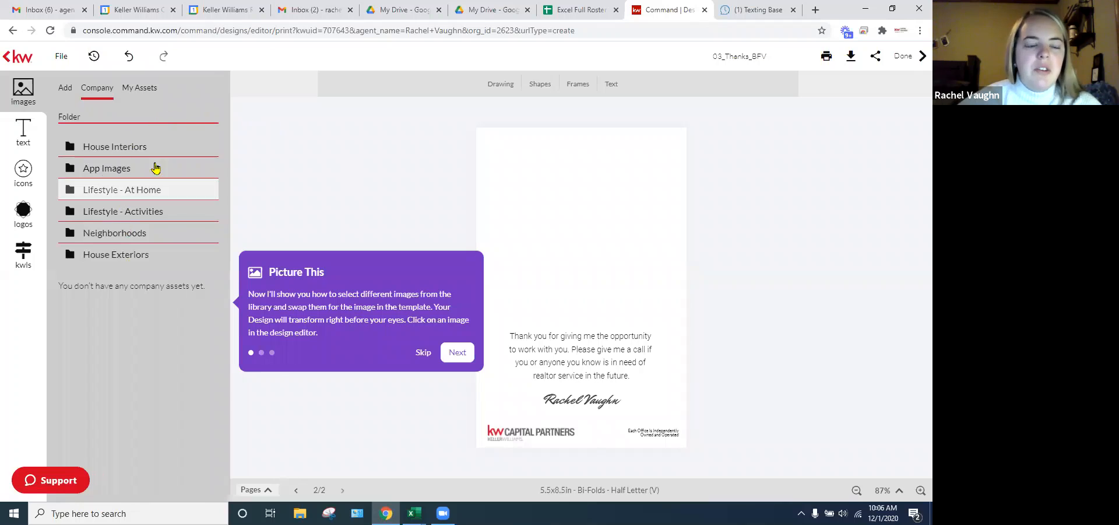
click(140, 89)
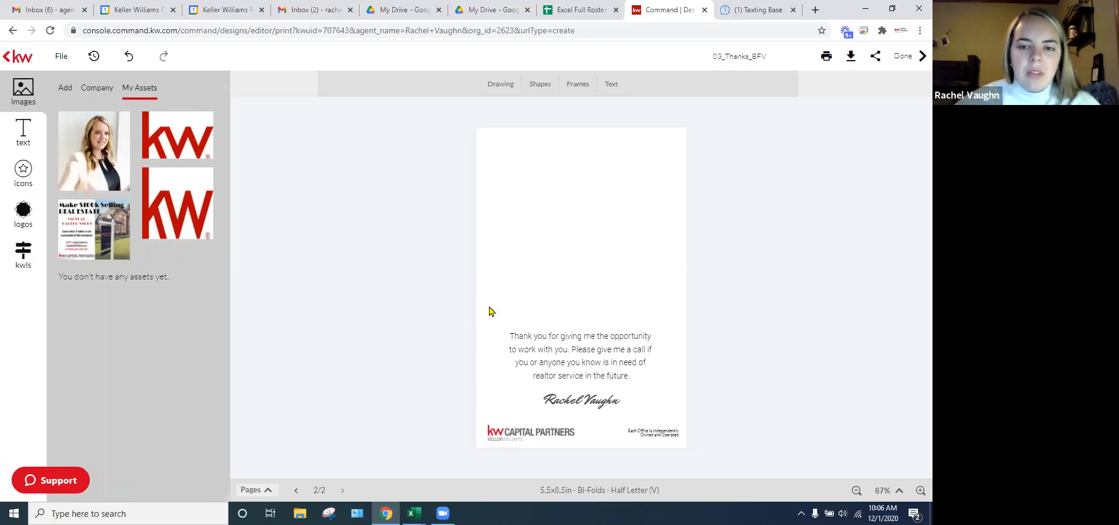
- On page 1, swap the KW DBA NAME placeholder for the KW Capital Partners logo and move it higher
click(296, 489)
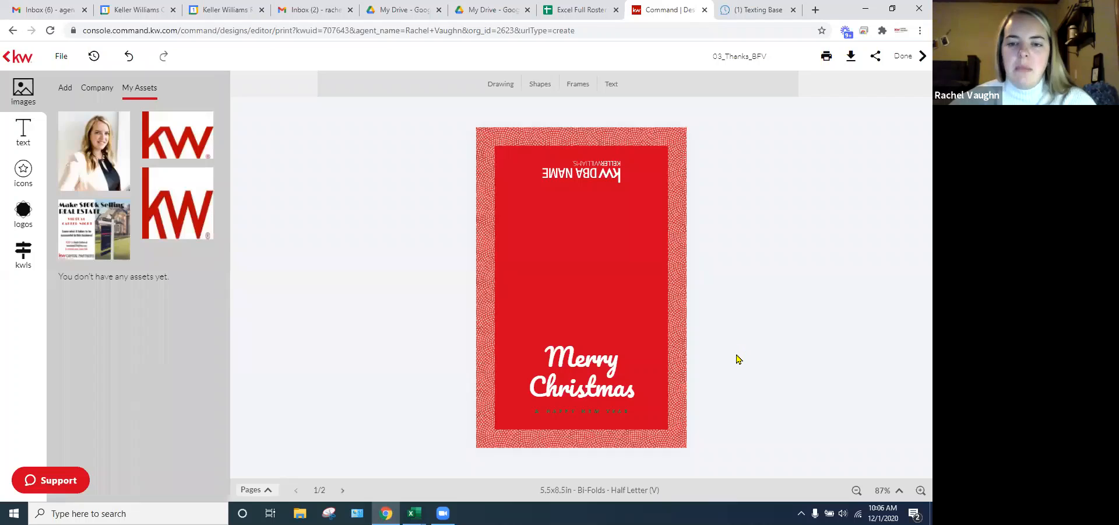
click(594, 171)
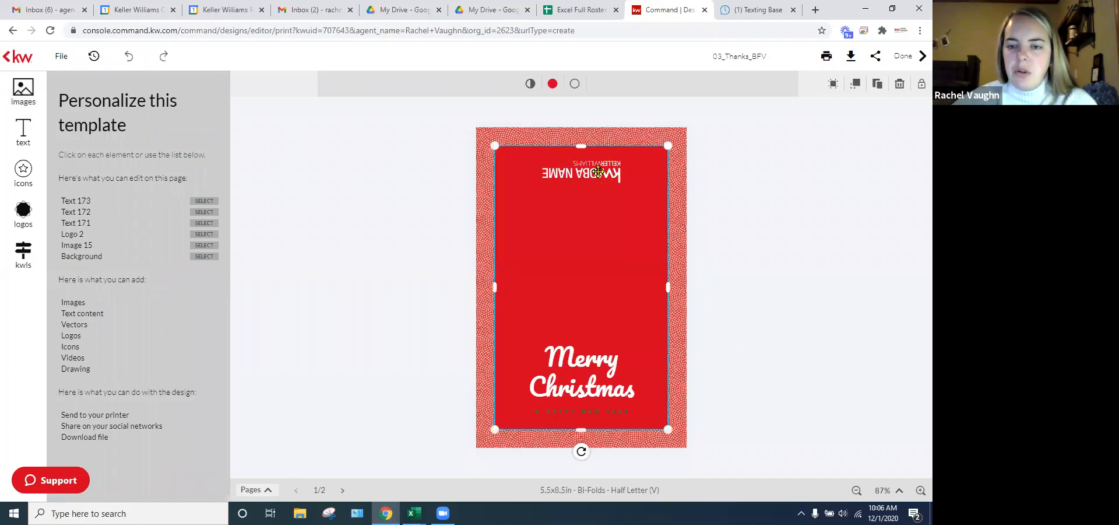
click(572, 175)
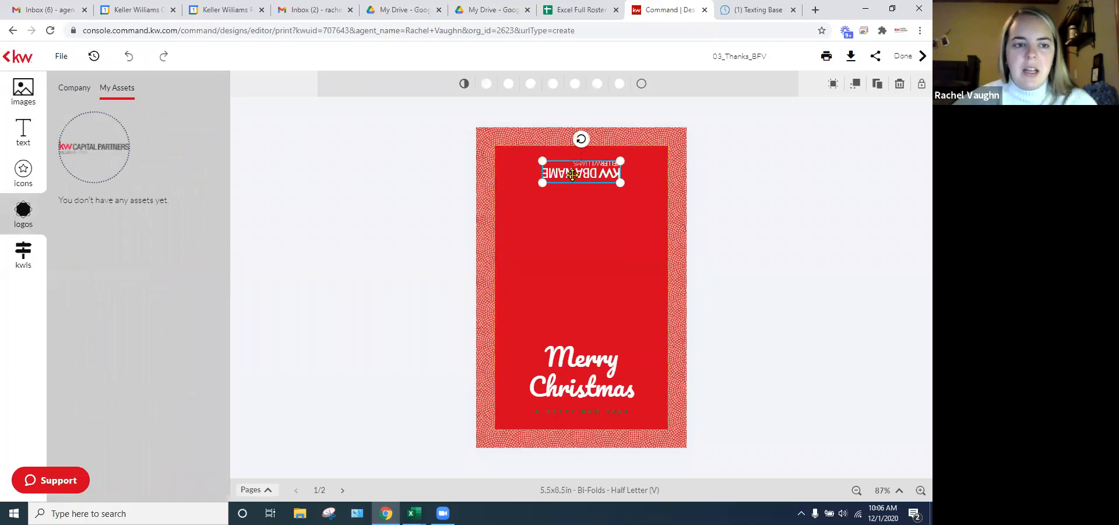
click(572, 175)
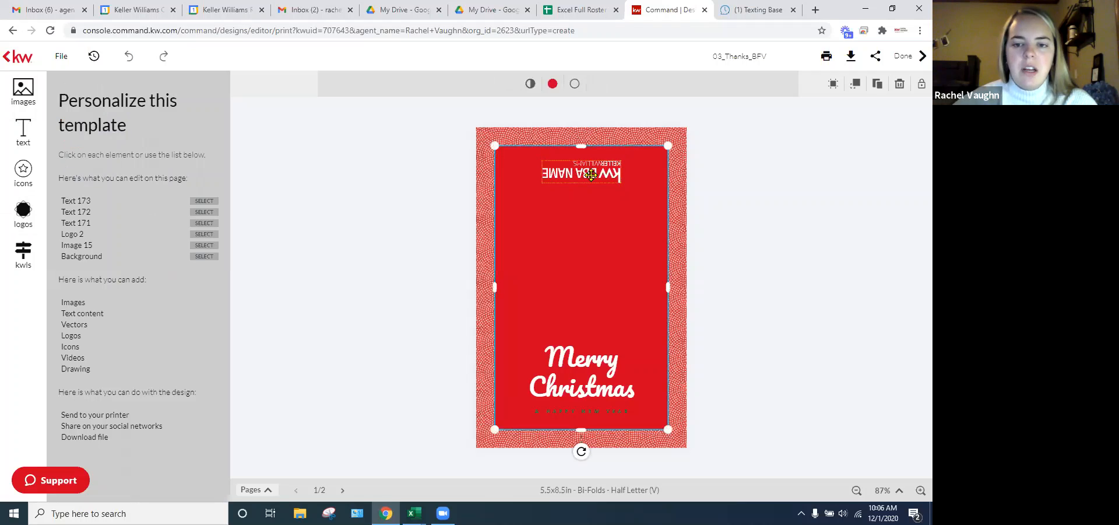
click(591, 174)
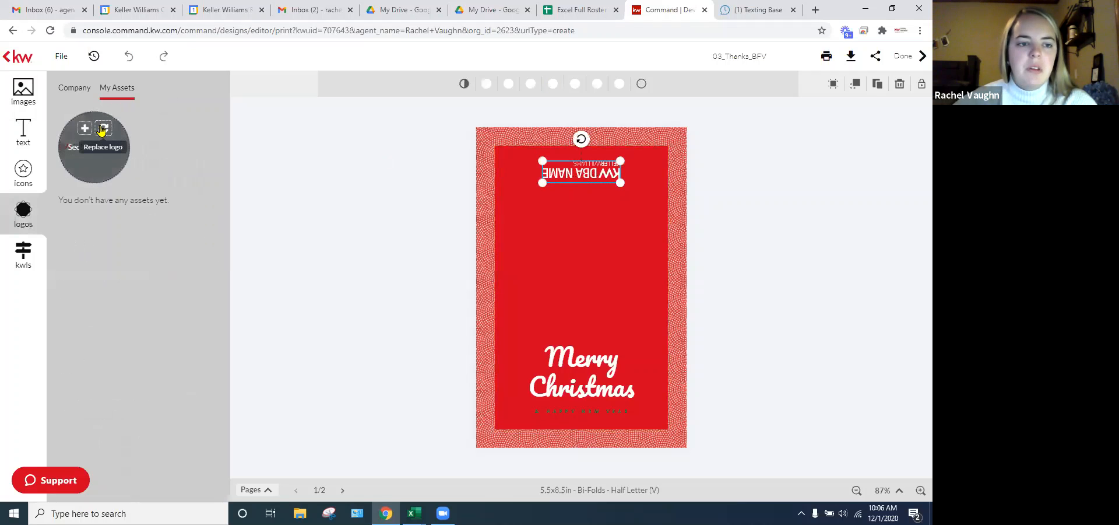
click(103, 129)
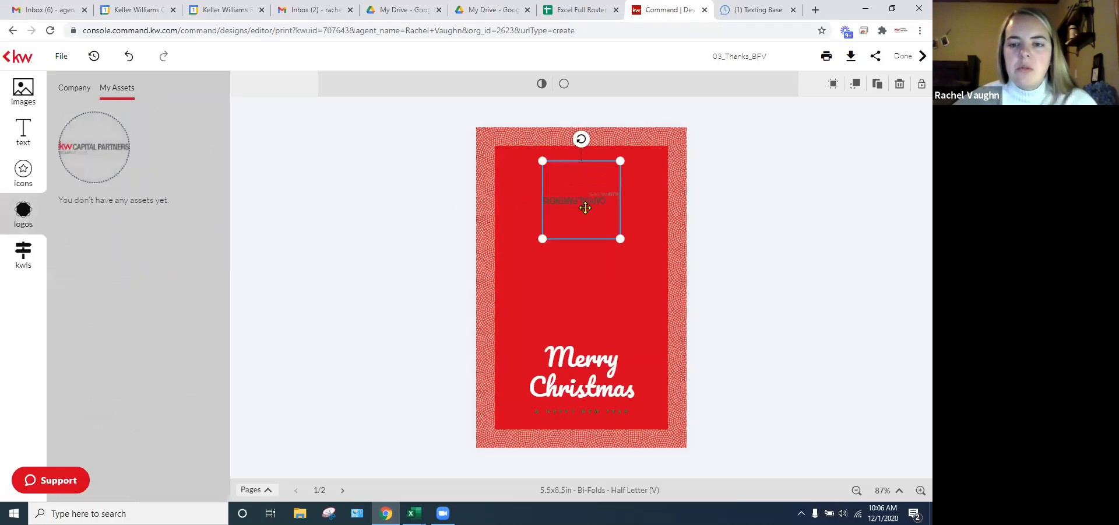
drag(584, 196, 585, 173)
click(799, 248)
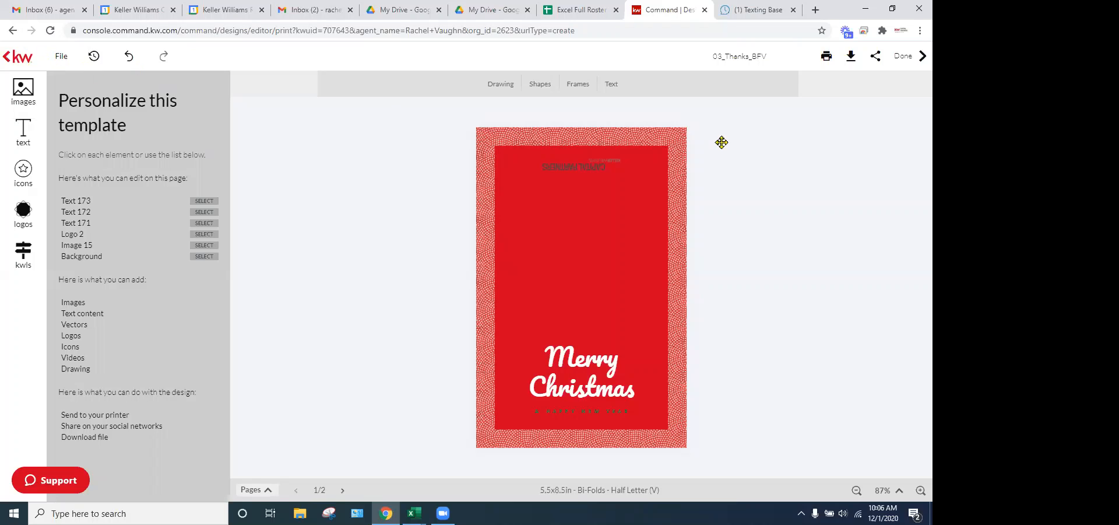
- Exit the editor, saving the changes, and go to My Design Templates
click(902, 58)
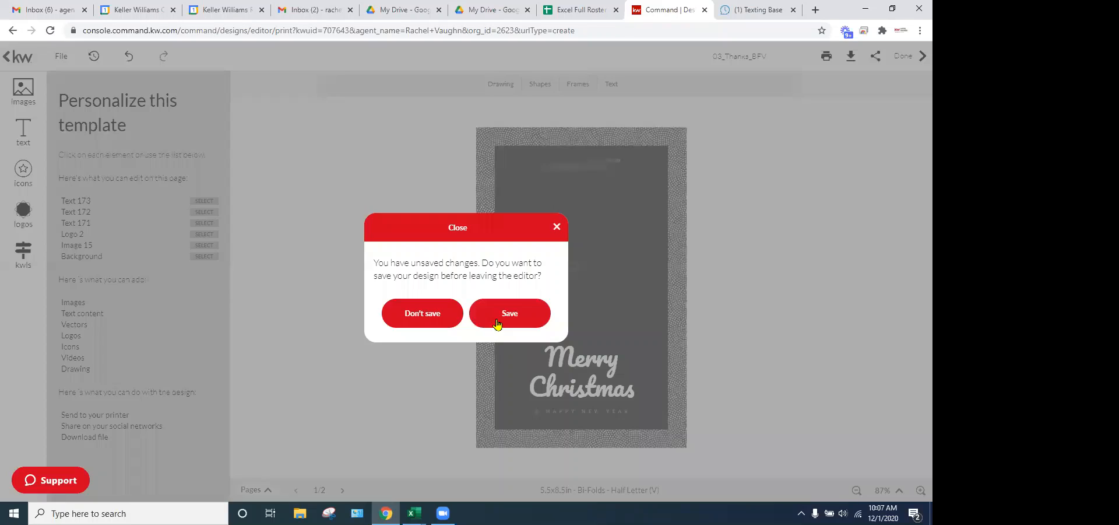
click(515, 316)
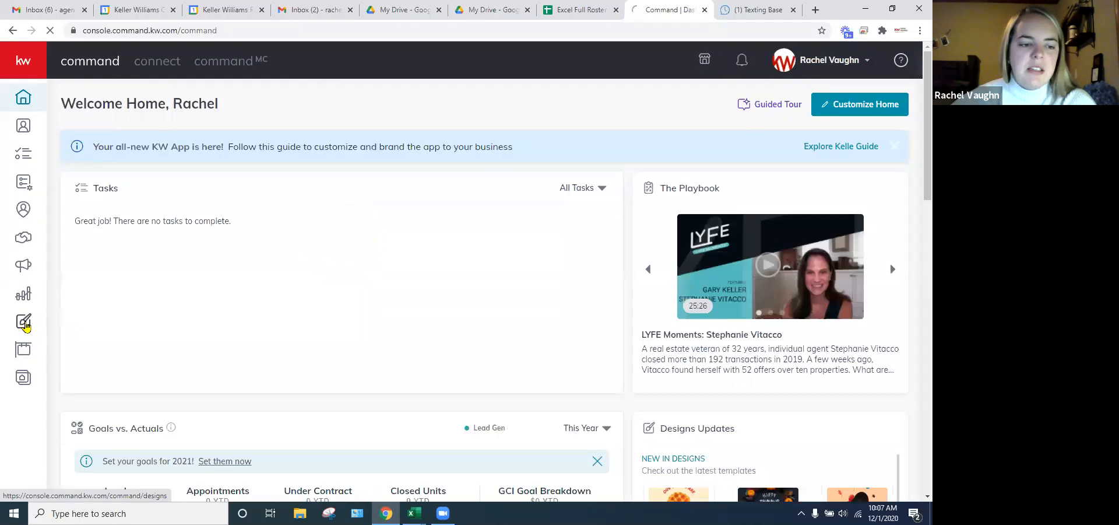
click(23, 324)
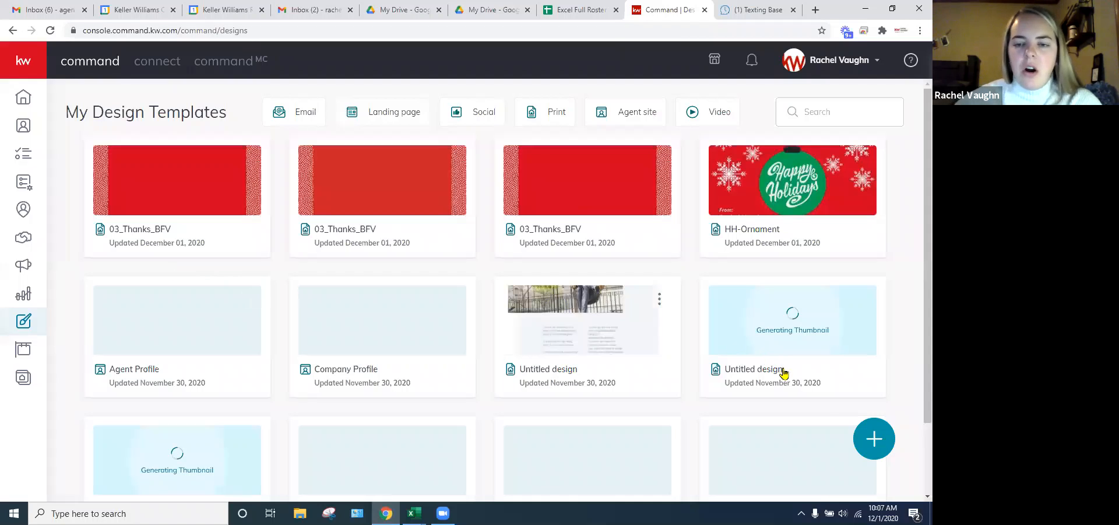
- Start a new Print design, view the template choices, then close the browser without choosing one
click(874, 438)
click(576, 219)
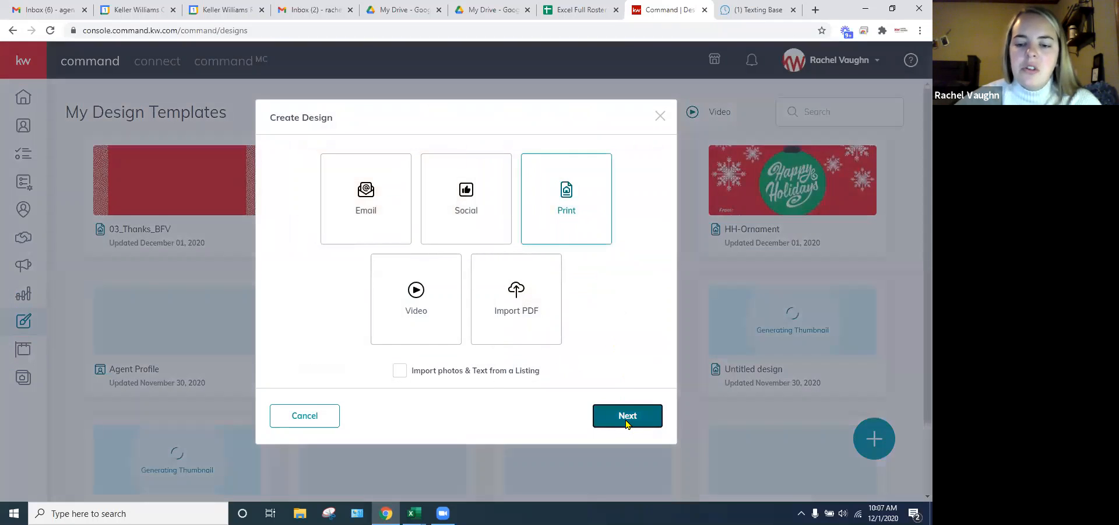
click(628, 416)
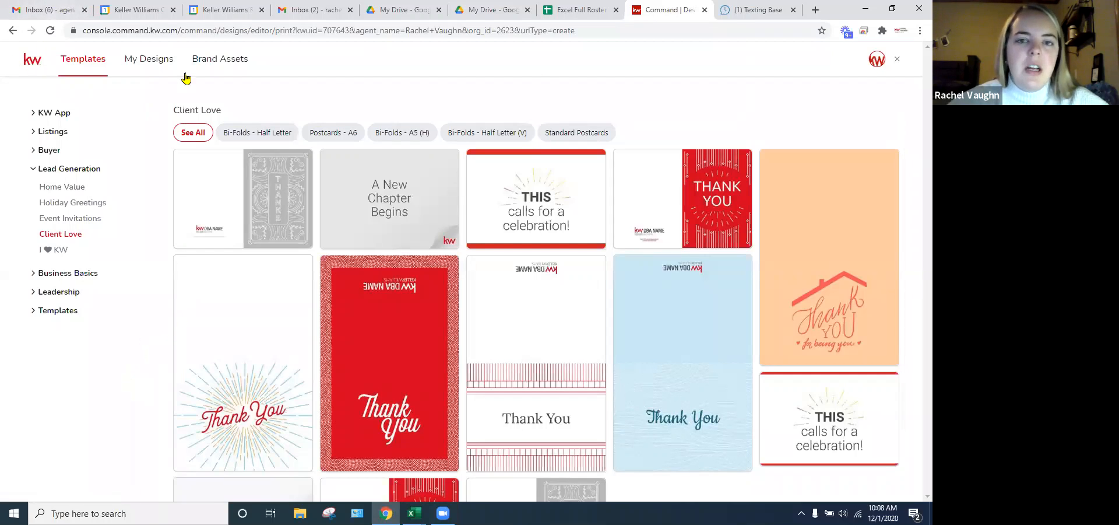
click(898, 60)
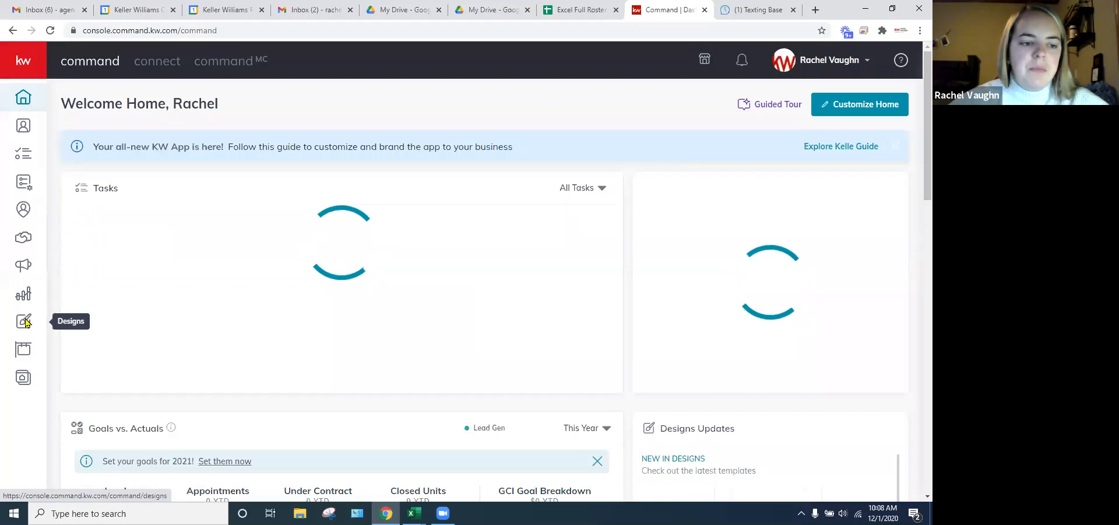
click(23, 322)
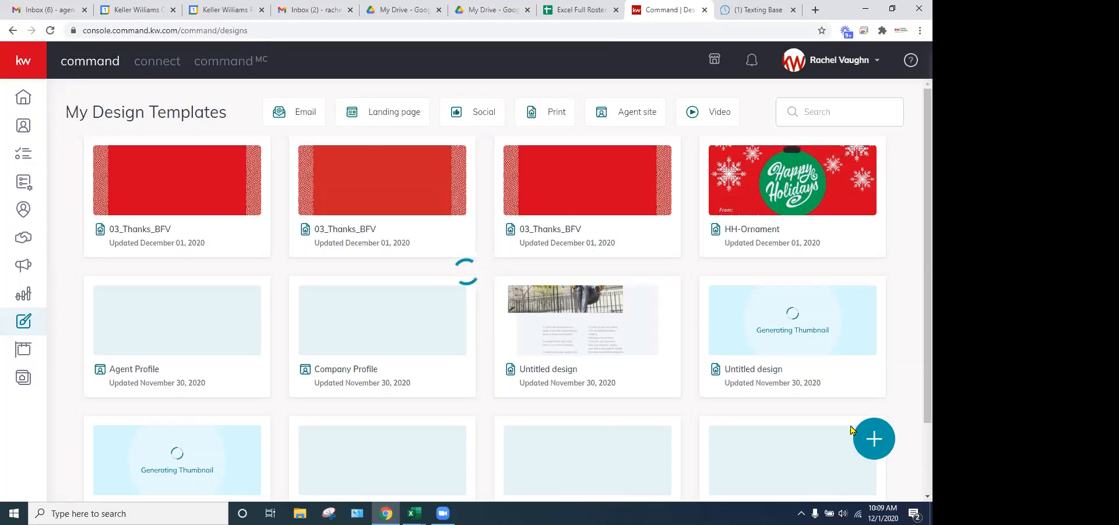
click(705, 10)
click(725, 11)
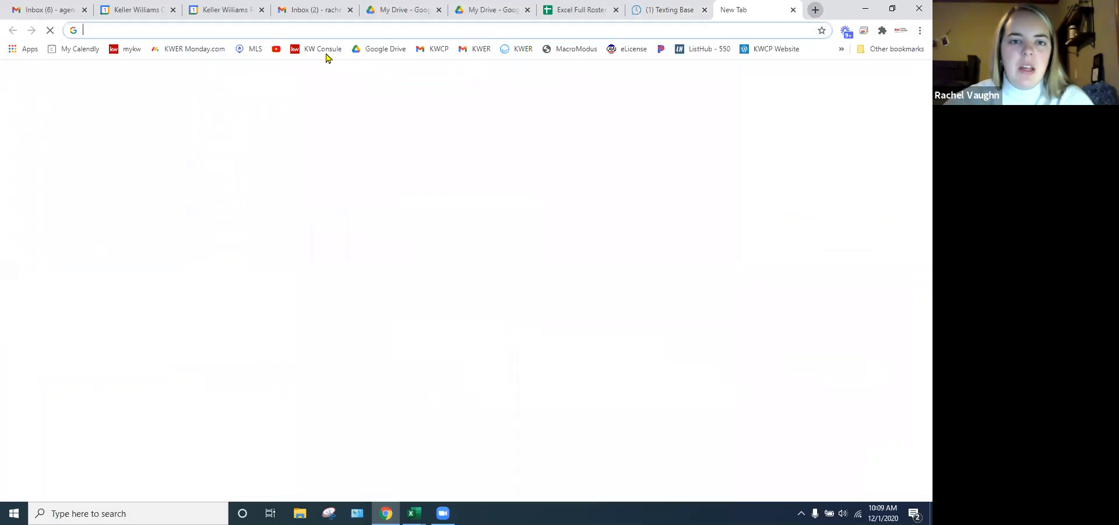
click(317, 50)
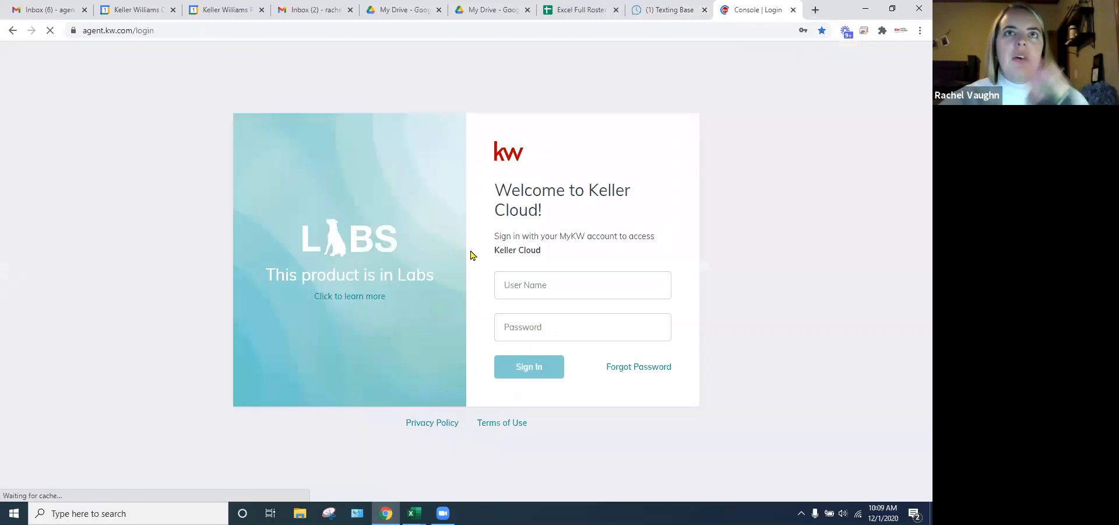
click(532, 367)
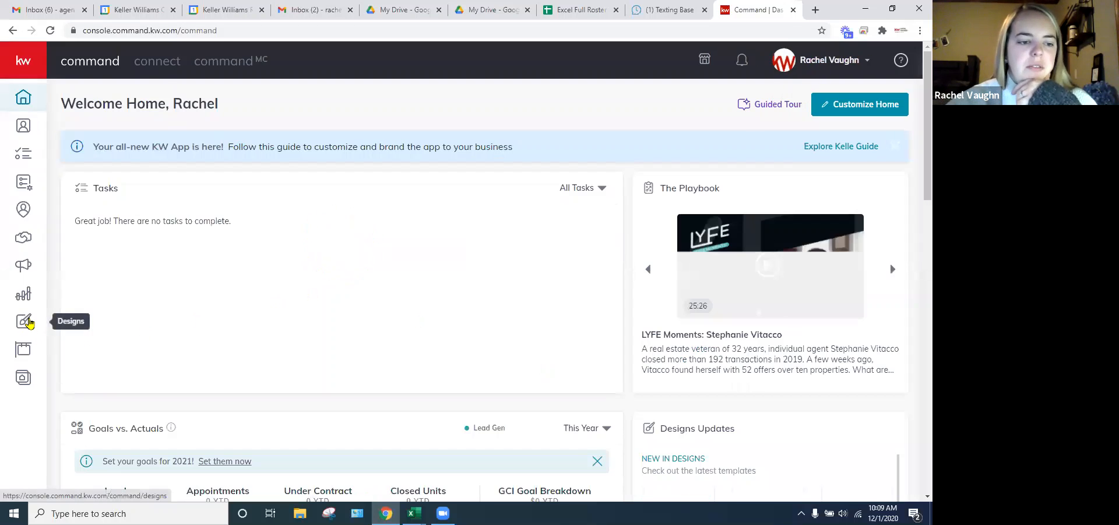
- Create a new print design from the Lead Generation > Holiday Greetings HH-Trees template
click(24, 320)
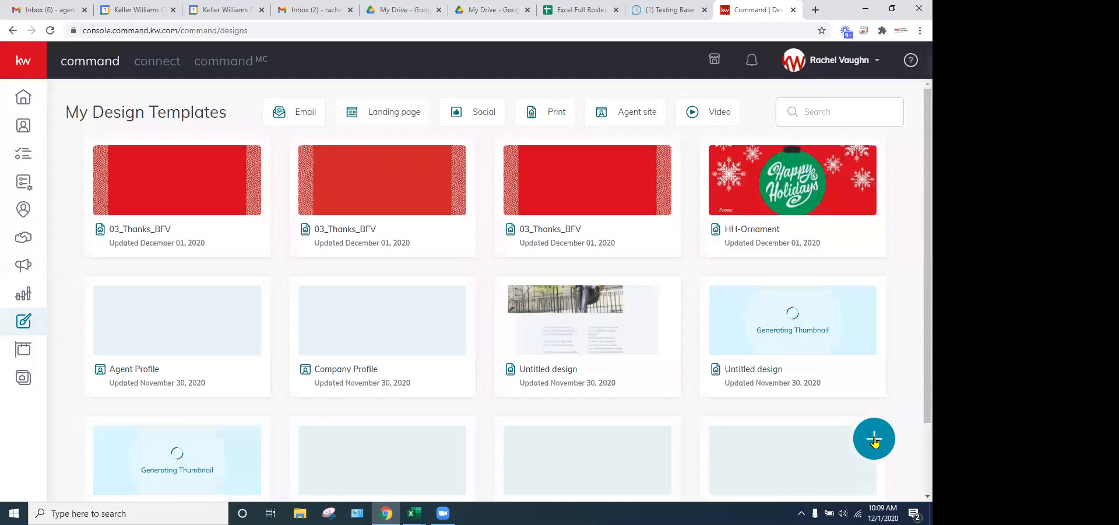
click(873, 442)
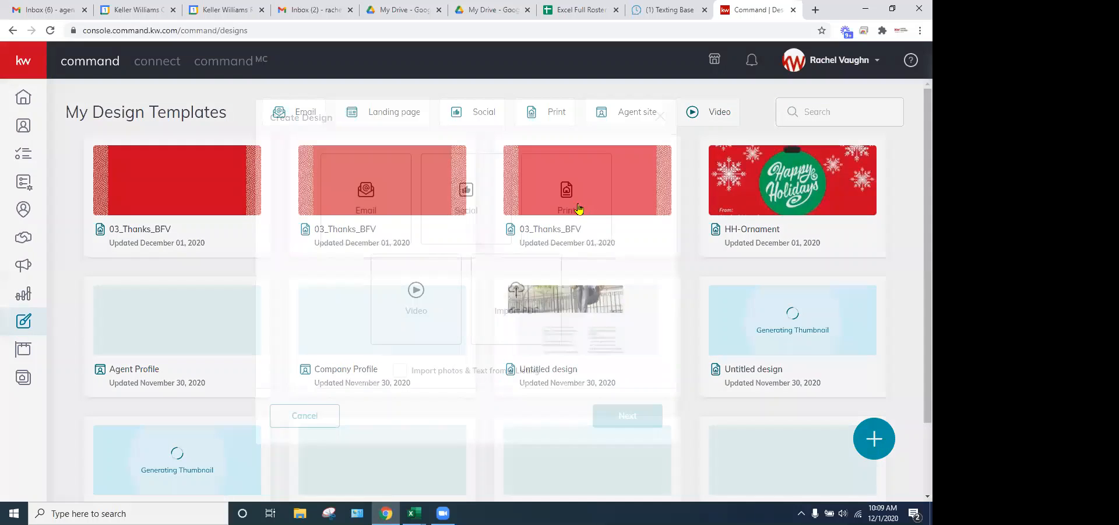
click(627, 416)
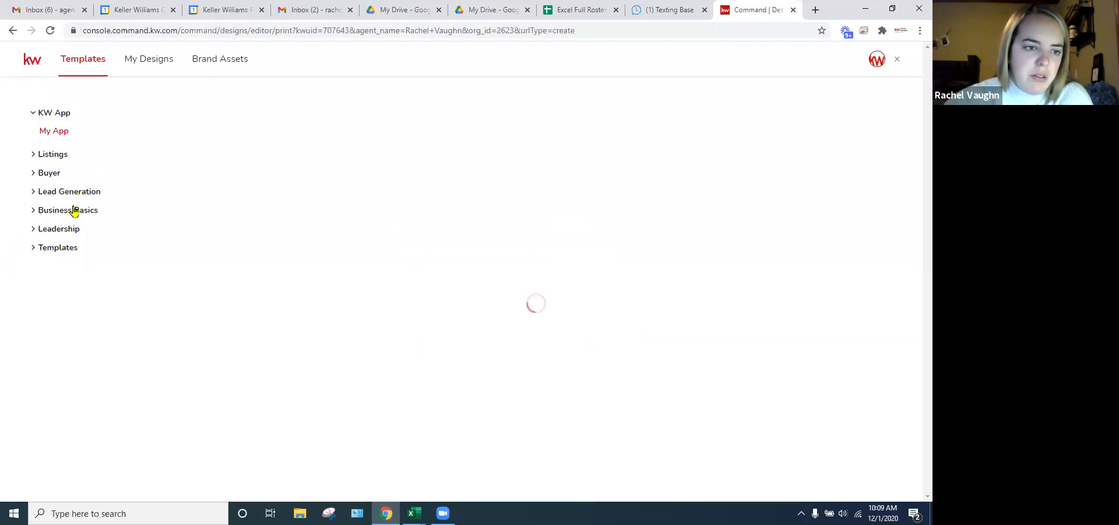
click(34, 193)
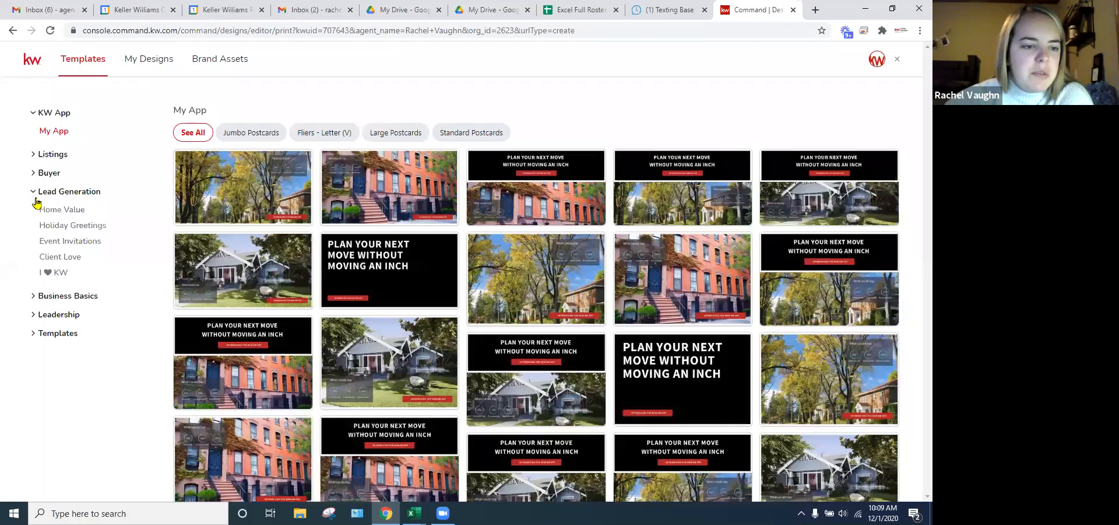
click(74, 227)
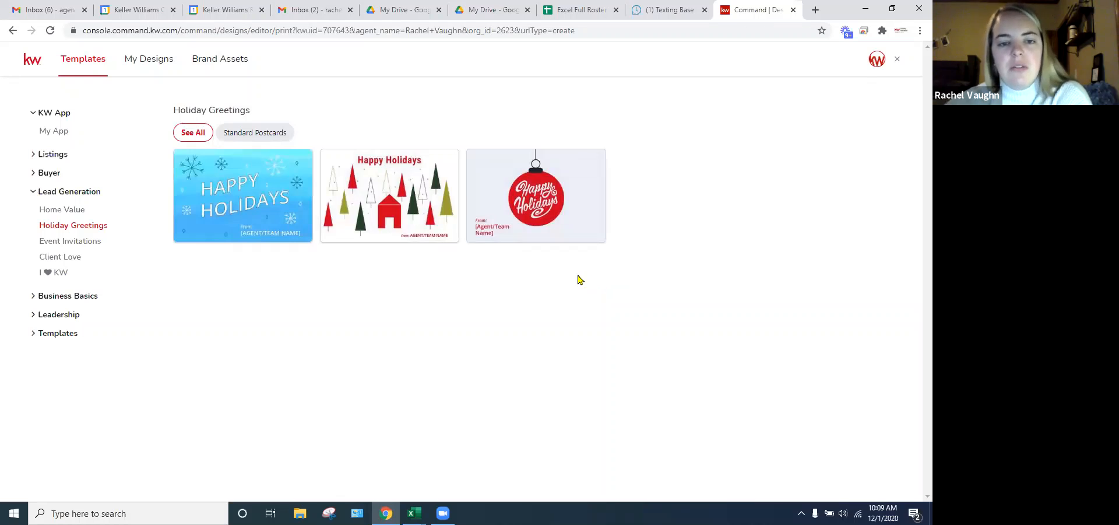
mouse_move(417, 192)
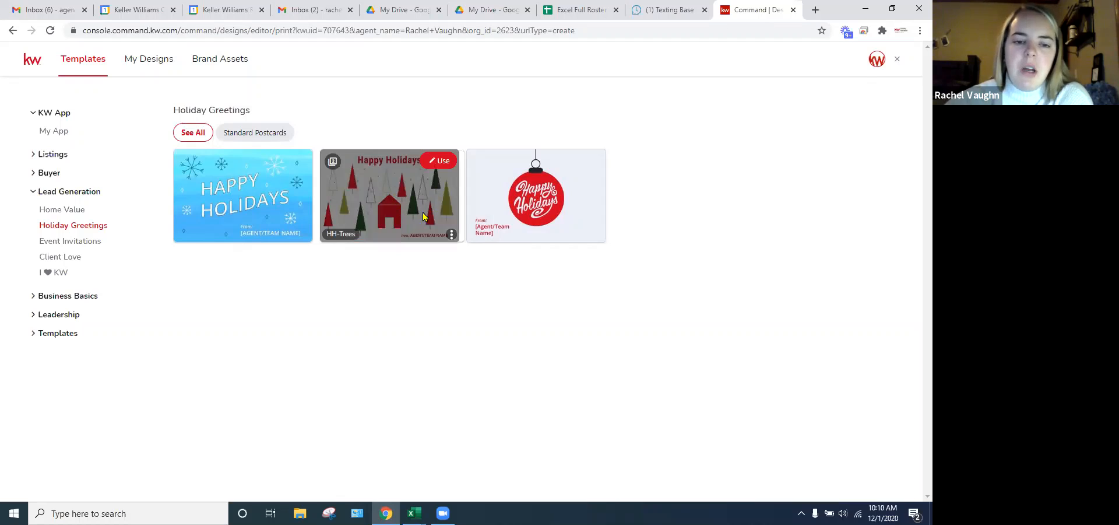
click(440, 162)
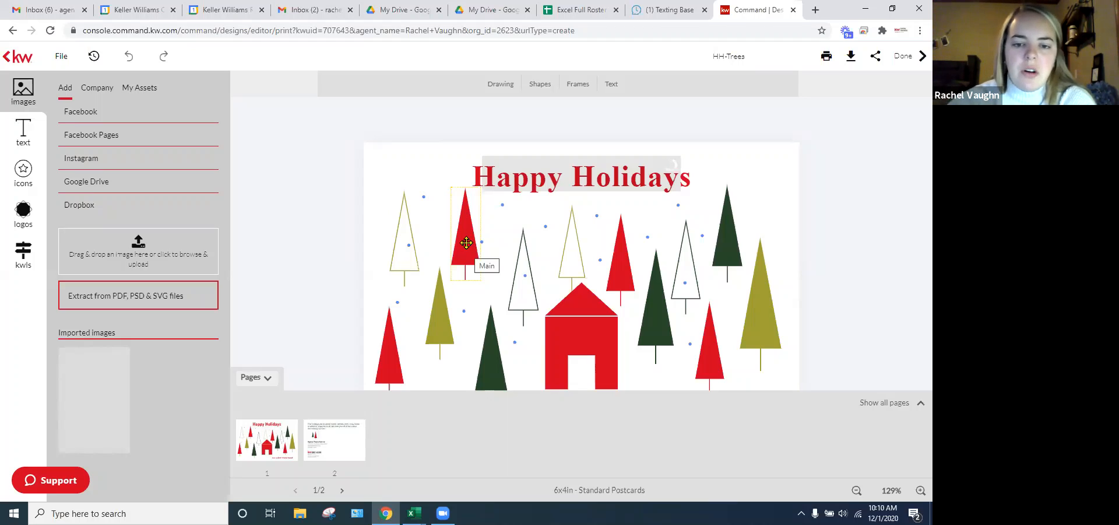
- Recolour the red tree at upper left blue
click(467, 242)
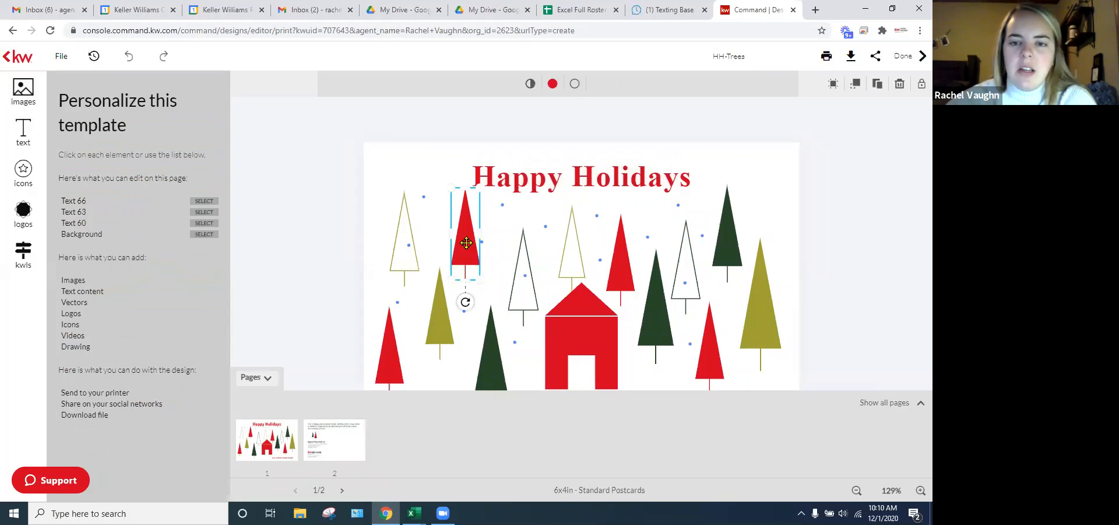
click(553, 84)
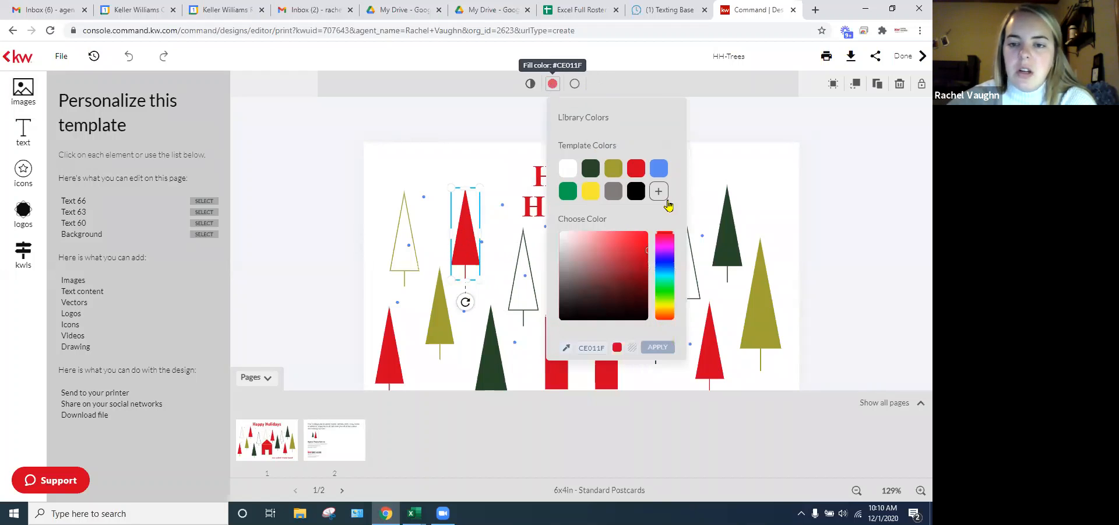
click(662, 170)
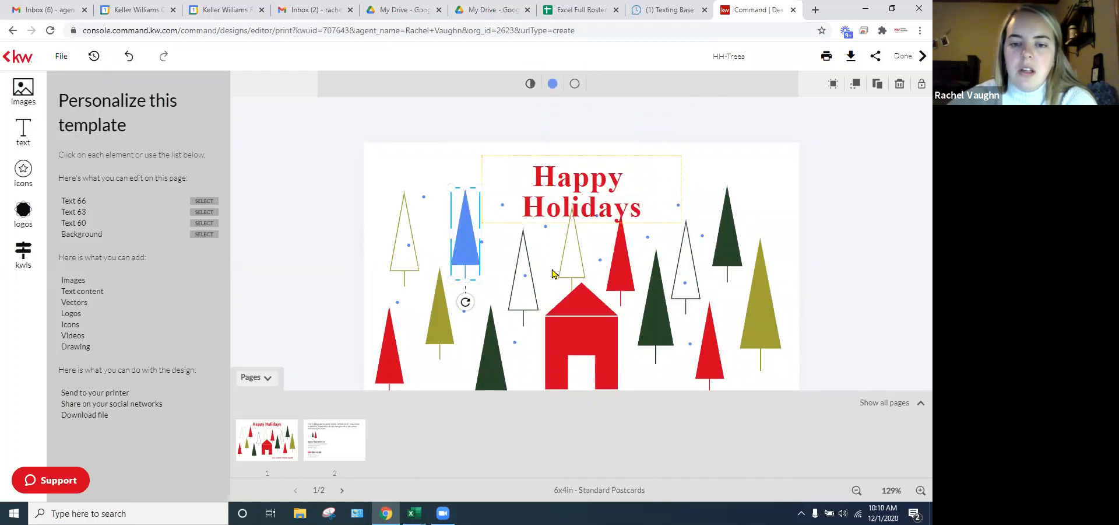
click(523, 312)
- Recolour the red tree beside the house dark green
click(576, 256)
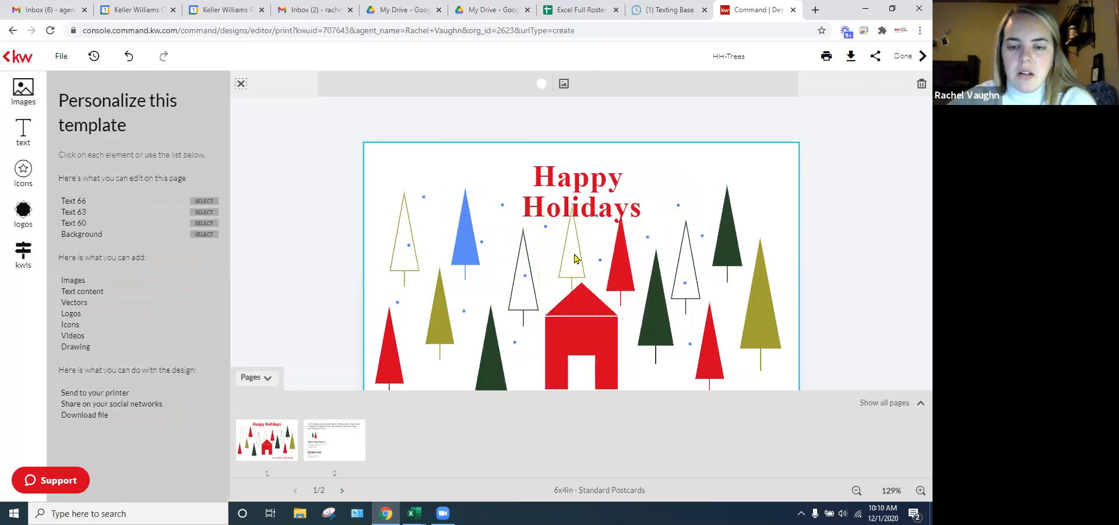
click(640, 259)
click(630, 269)
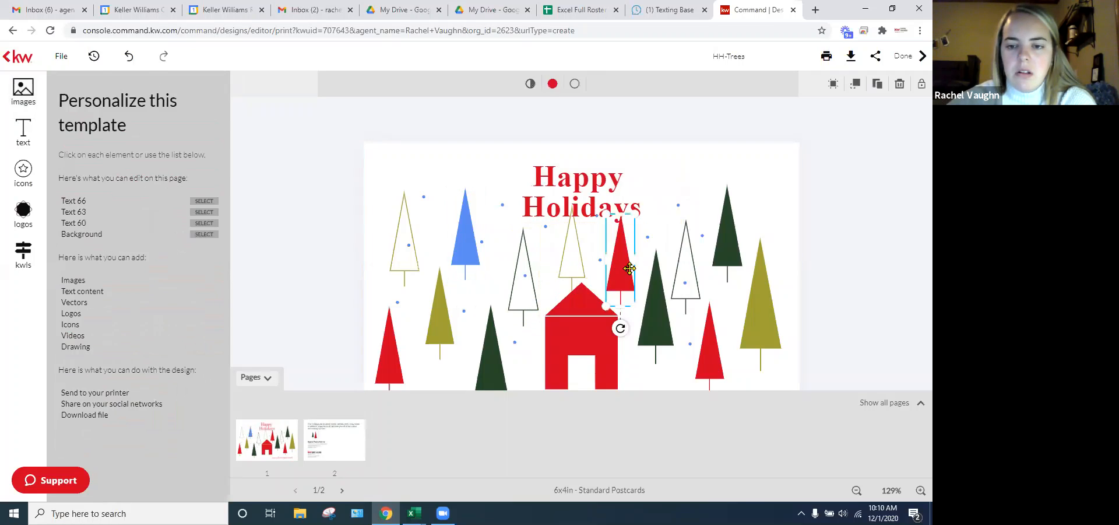
click(553, 84)
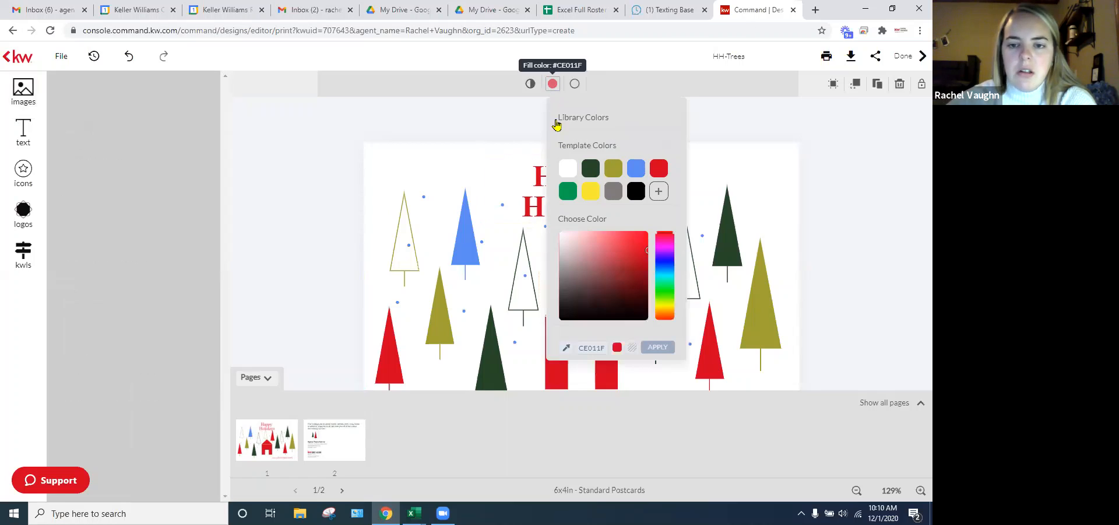
click(590, 169)
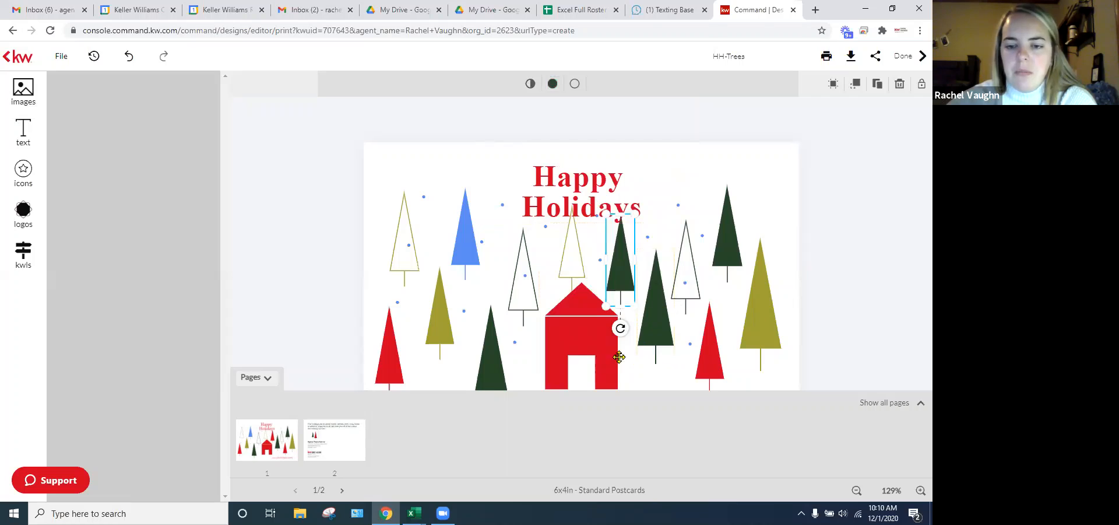
click(578, 338)
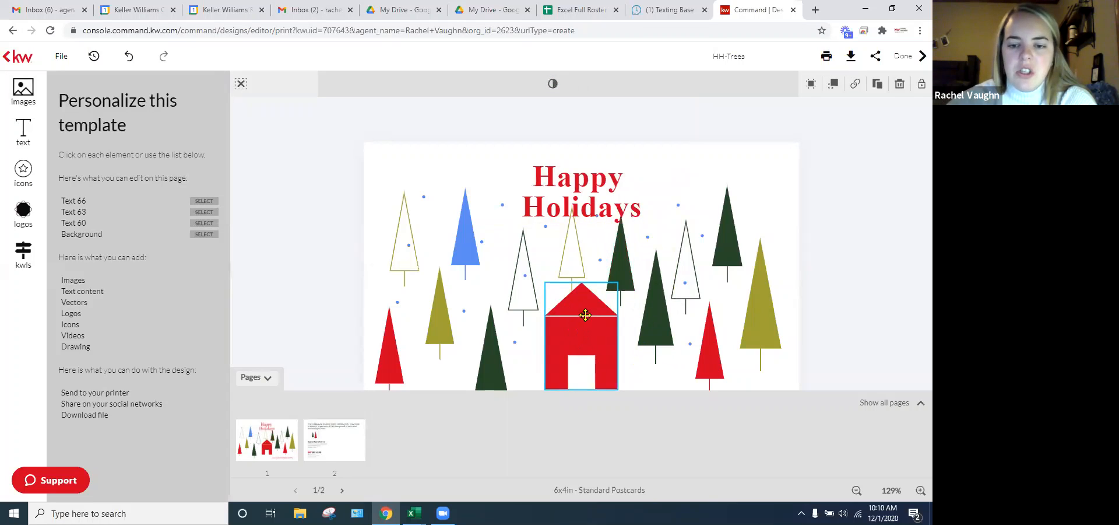
click(594, 205)
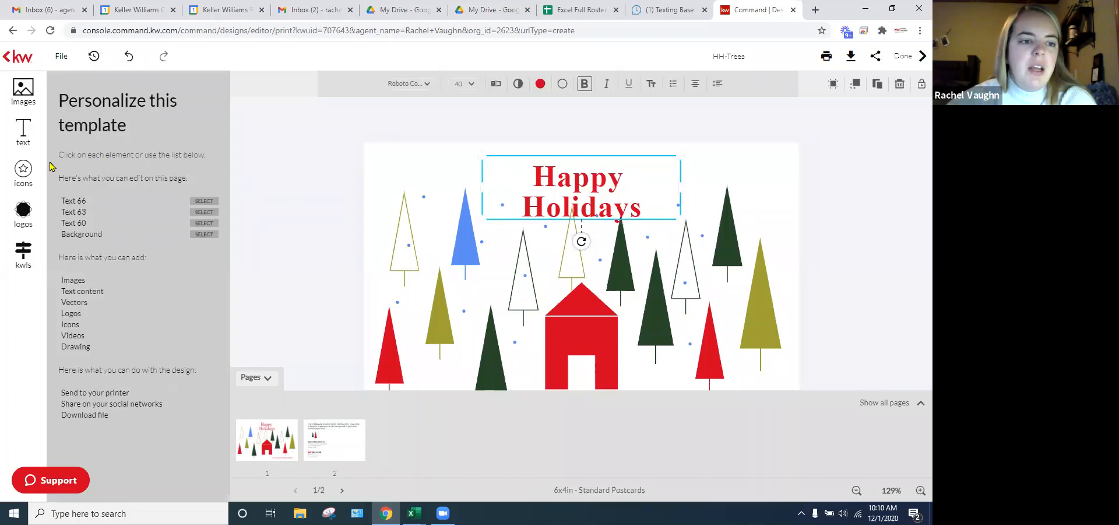
- Dismiss the tutorial tips and scroll through the Banners text designs, including the Christmas ones
click(24, 133)
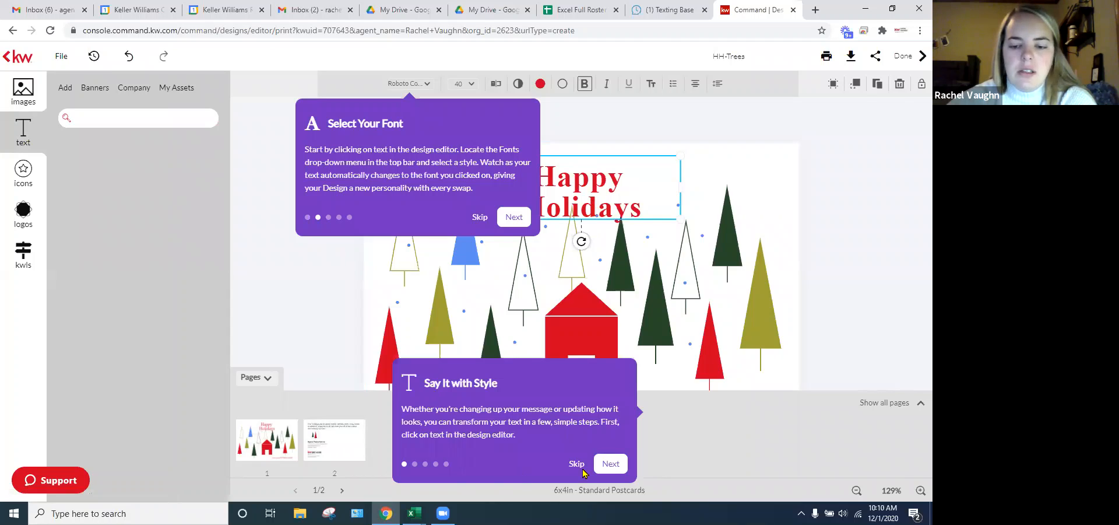
click(481, 218)
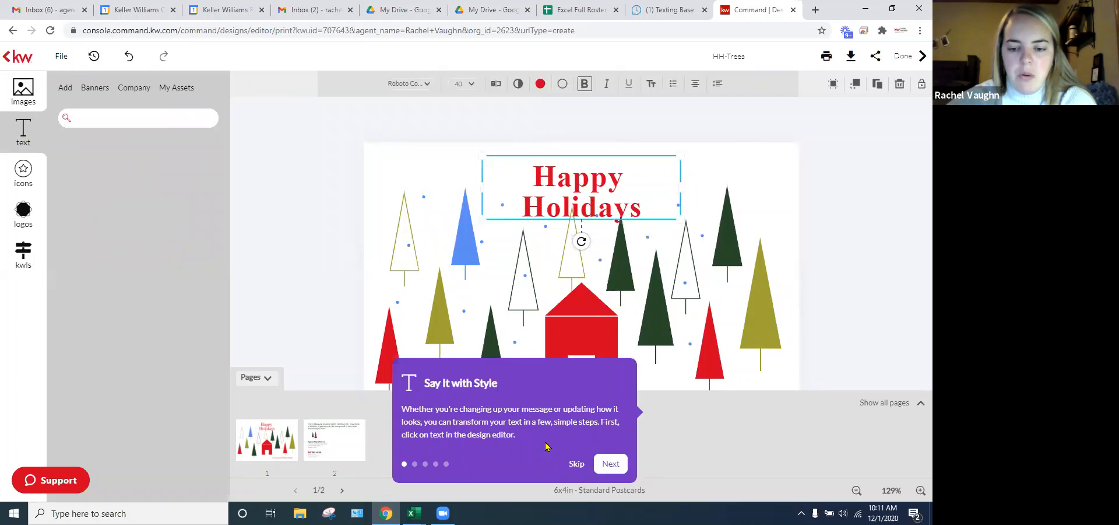
click(92, 88)
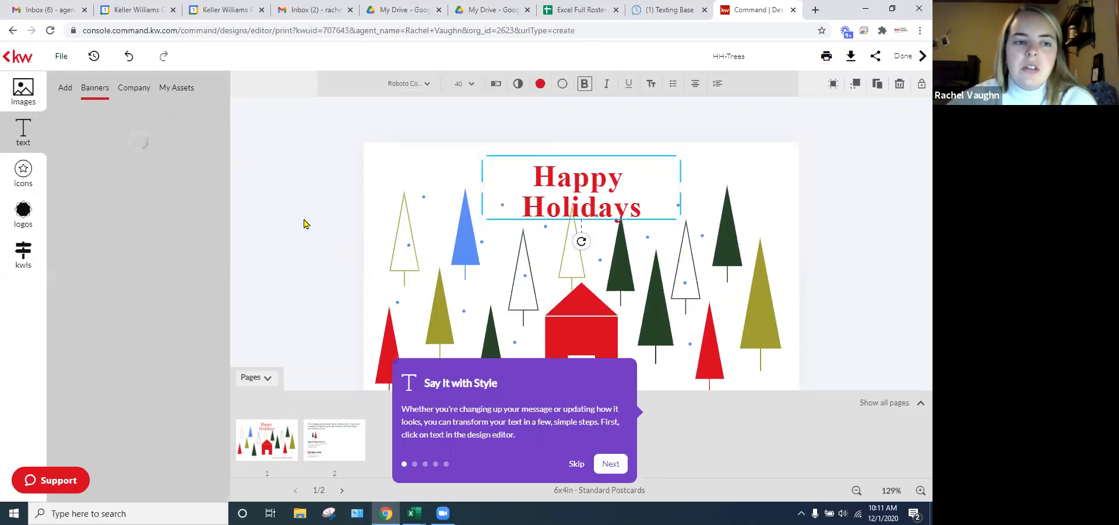
click(619, 466)
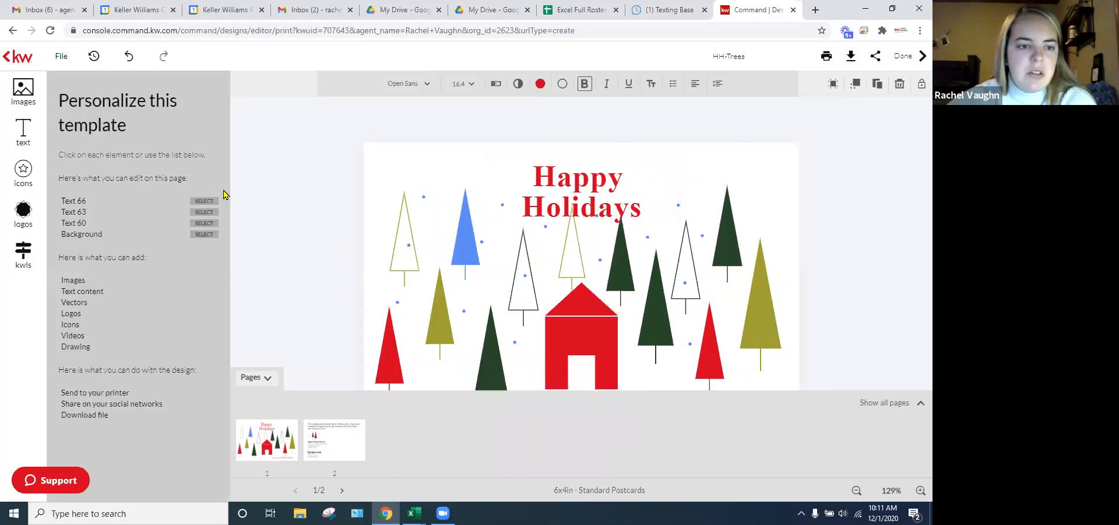
click(22, 133)
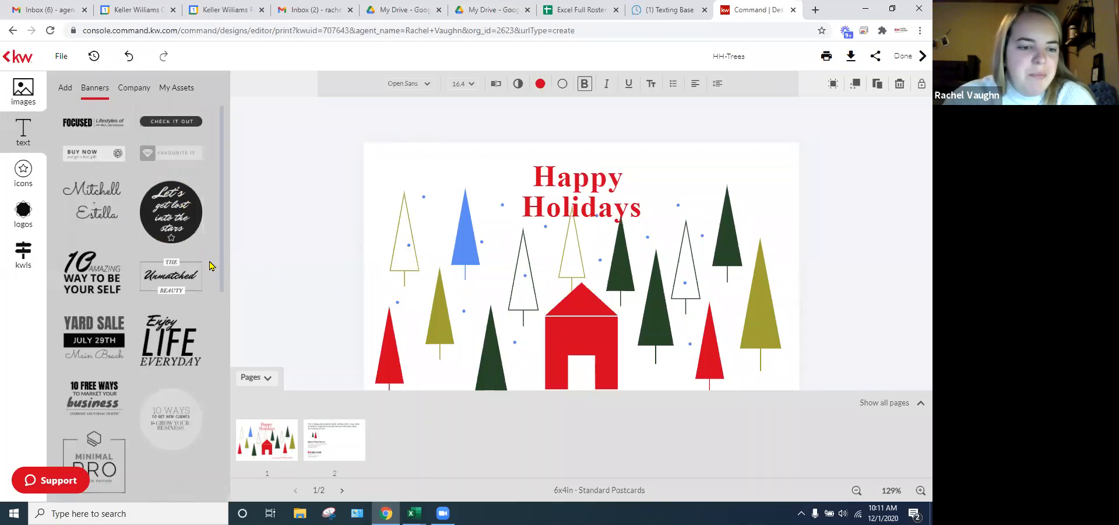
scroll(210, 266, down, 4)
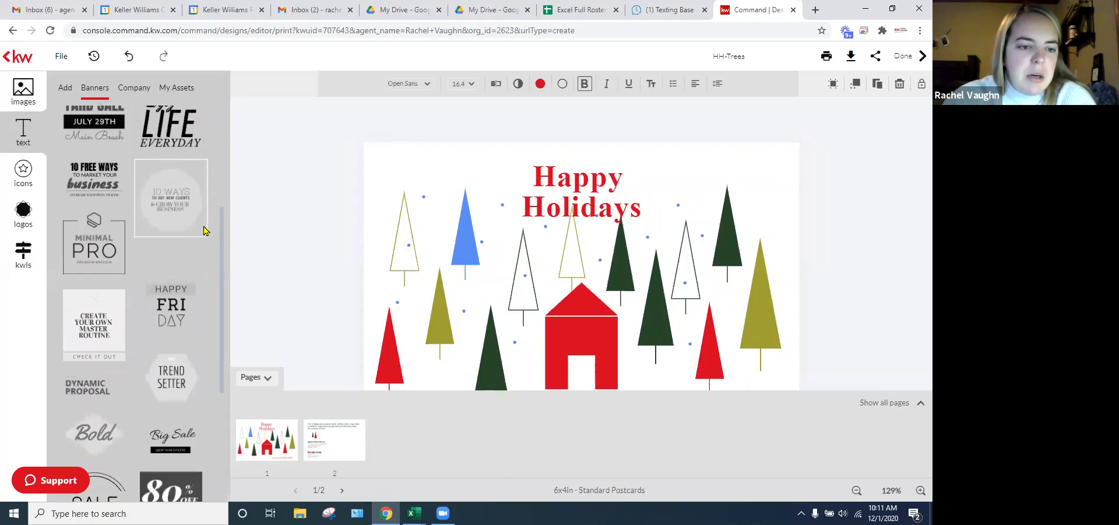
scroll(205, 230, down, 3)
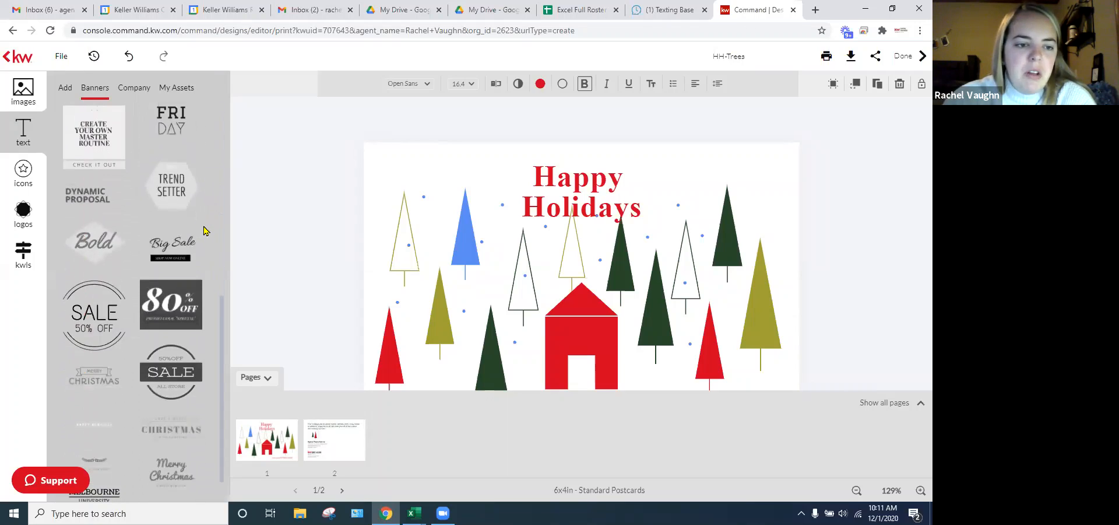
scroll(205, 231, down, 2)
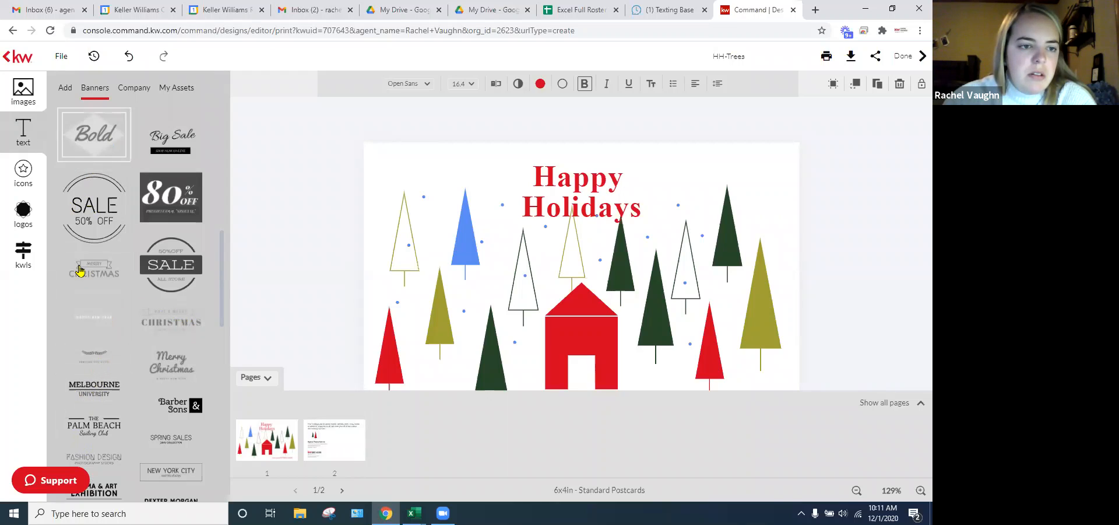
- Add the Bold banner, delete the original heading, and enlarge the banner centred above the house
click(100, 133)
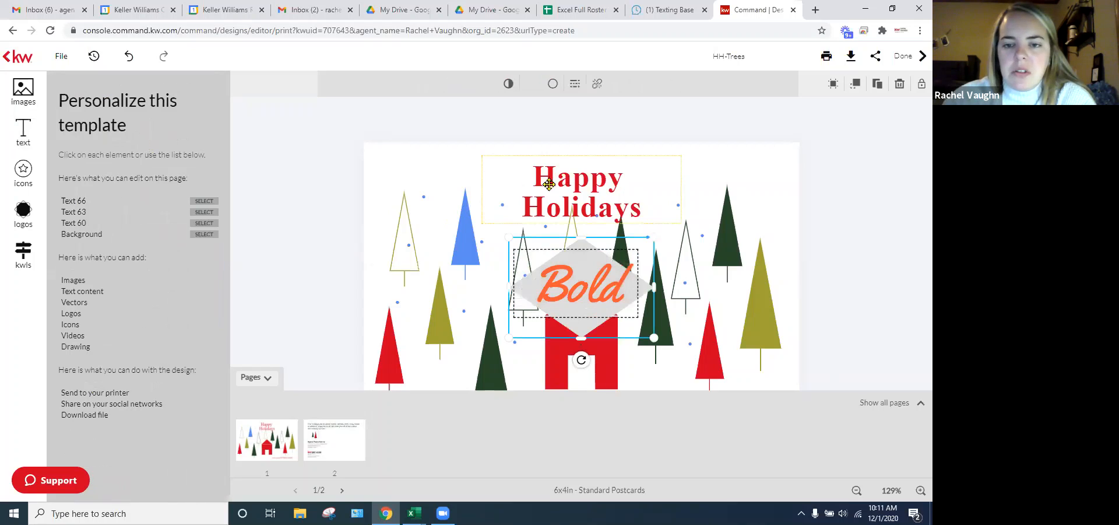
click(566, 180)
key(Delete)
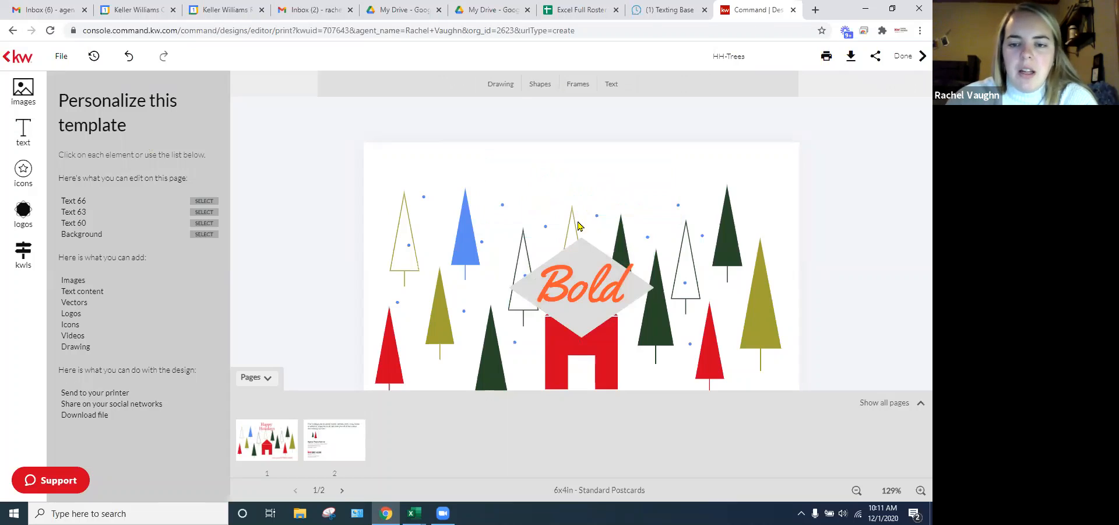
drag(593, 302, 603, 225)
drag(522, 258, 463, 302)
drag(563, 245, 640, 222)
- Change the banner text from Bold to 'Happy Holidays' and explode the banner into separate pieces
double_click(594, 228)
text(Hap)
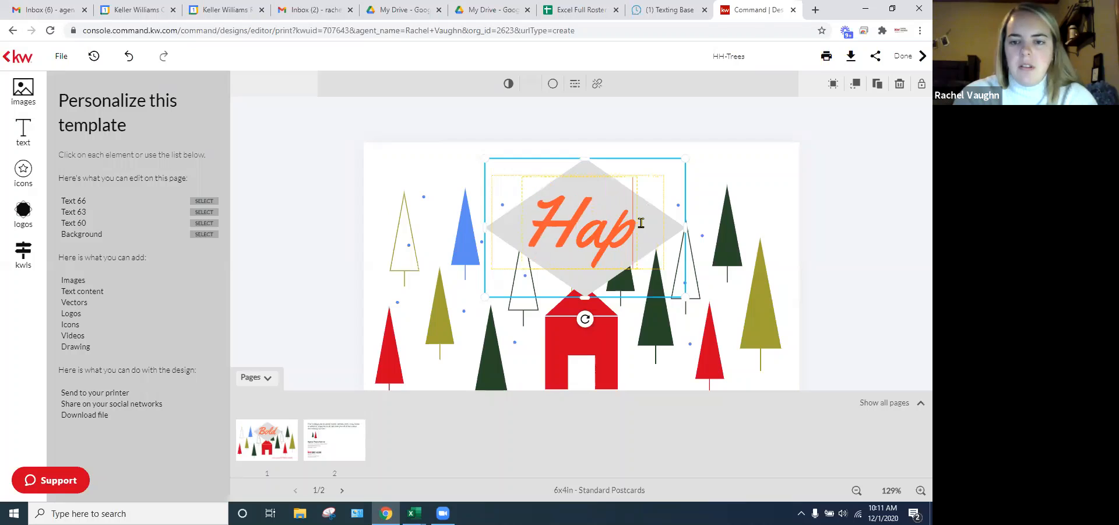
text(py Holid)
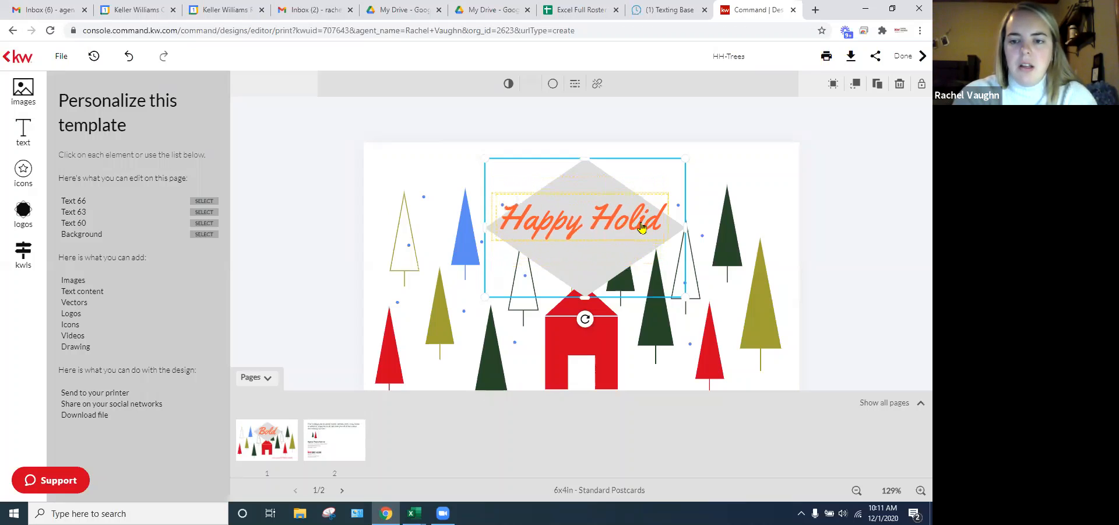
text(ays)
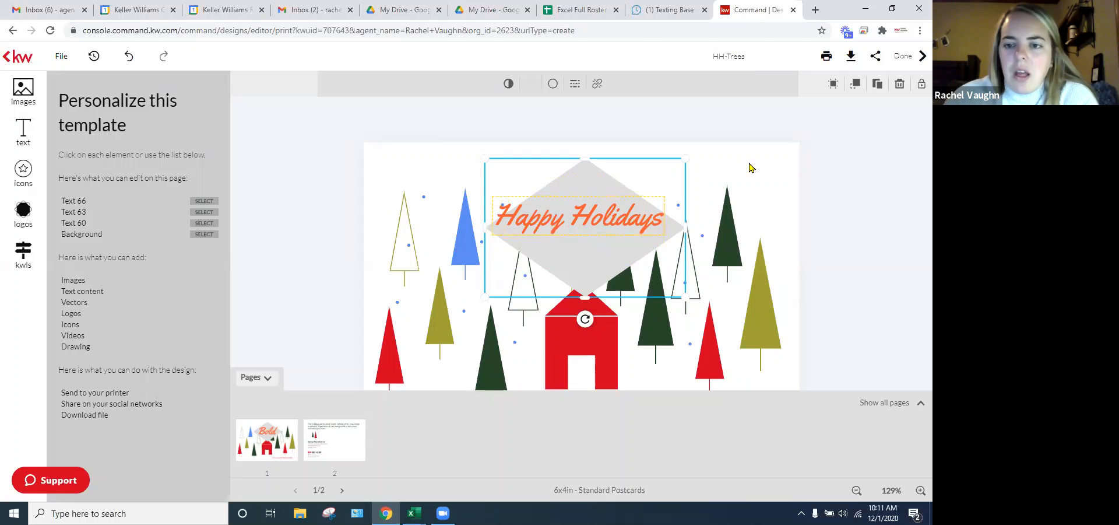
click(716, 197)
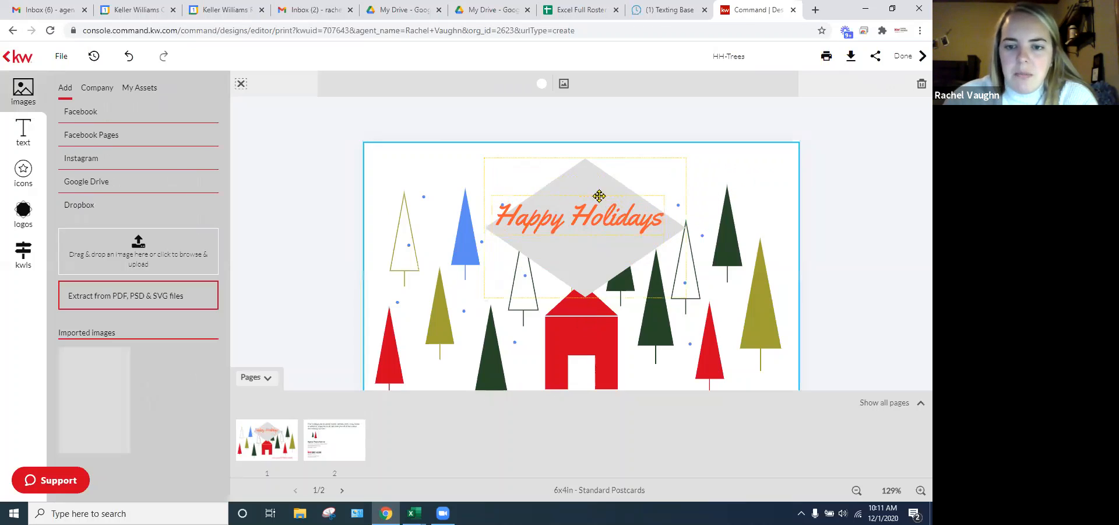
click(592, 193)
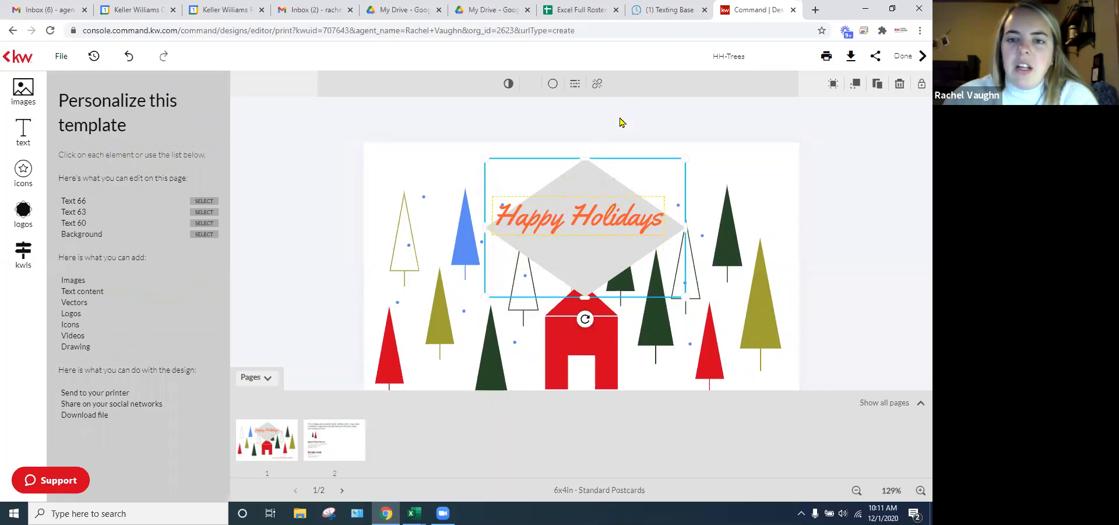
click(598, 84)
click(412, 311)
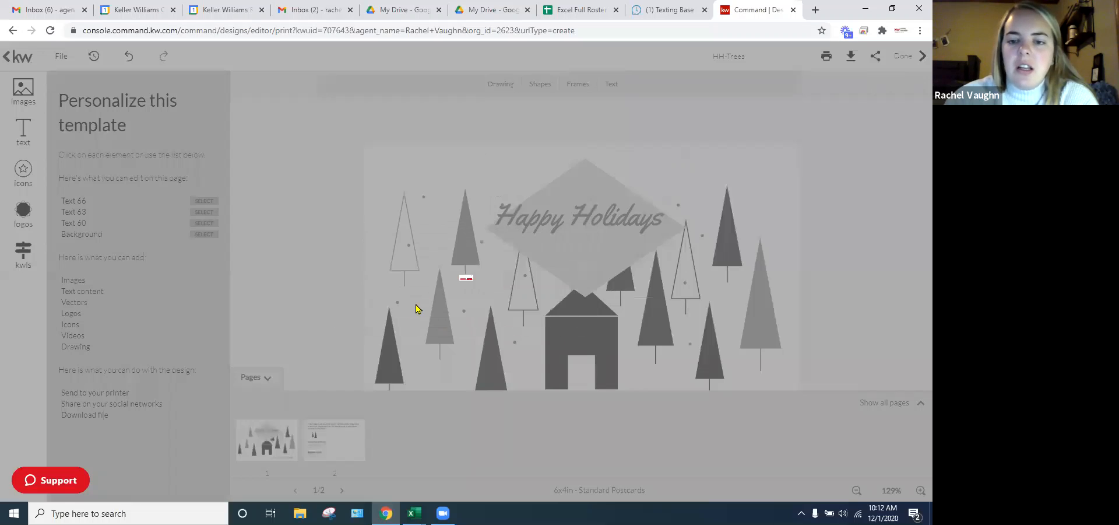
- Delete the grey diamond and move the Happy Holidays text up above the house
drag(576, 227, 579, 229)
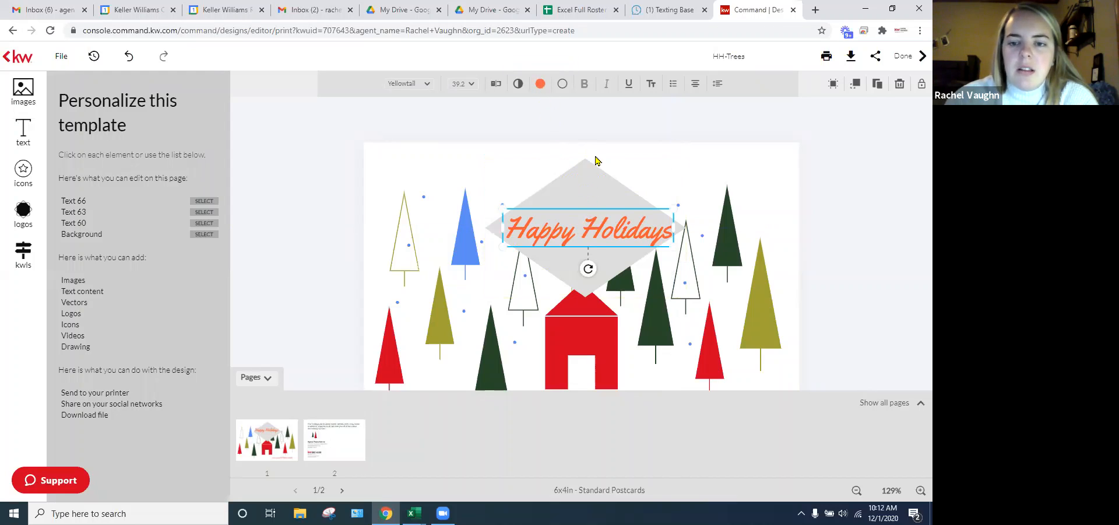
click(571, 181)
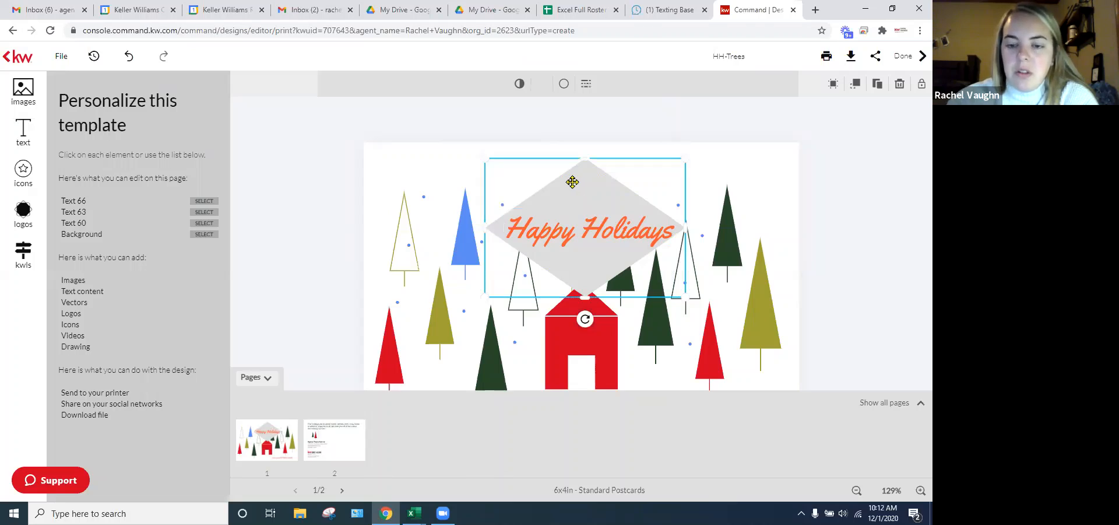
key(Delete)
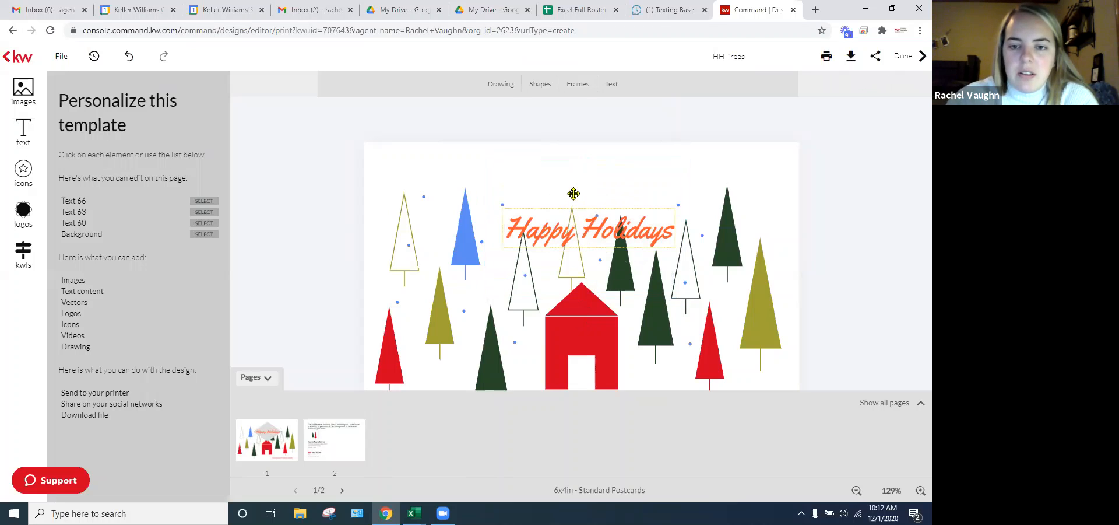
drag(574, 193, 565, 135)
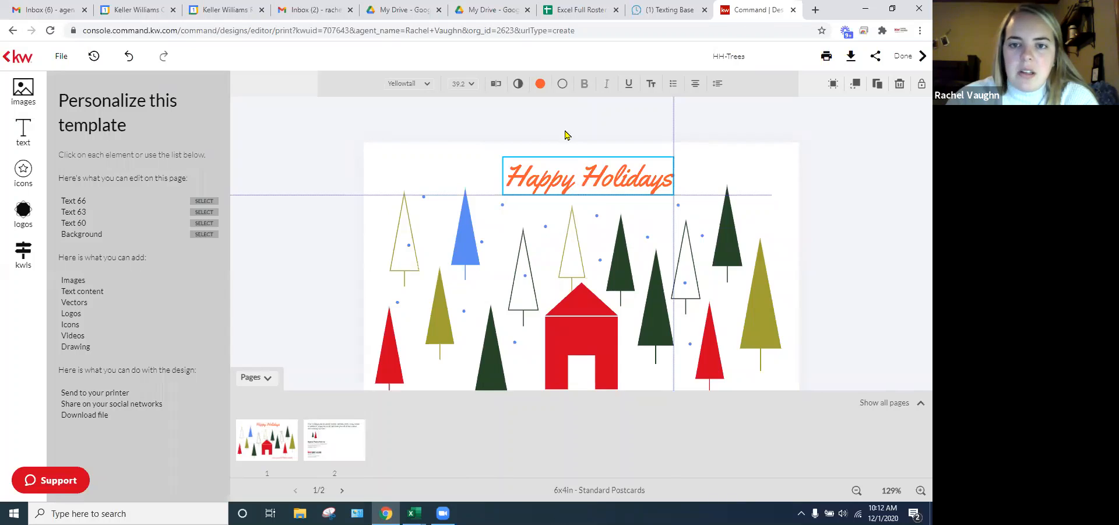
- Colour the Happy Holidays text with the red template swatch and centre it on the guide
click(540, 83)
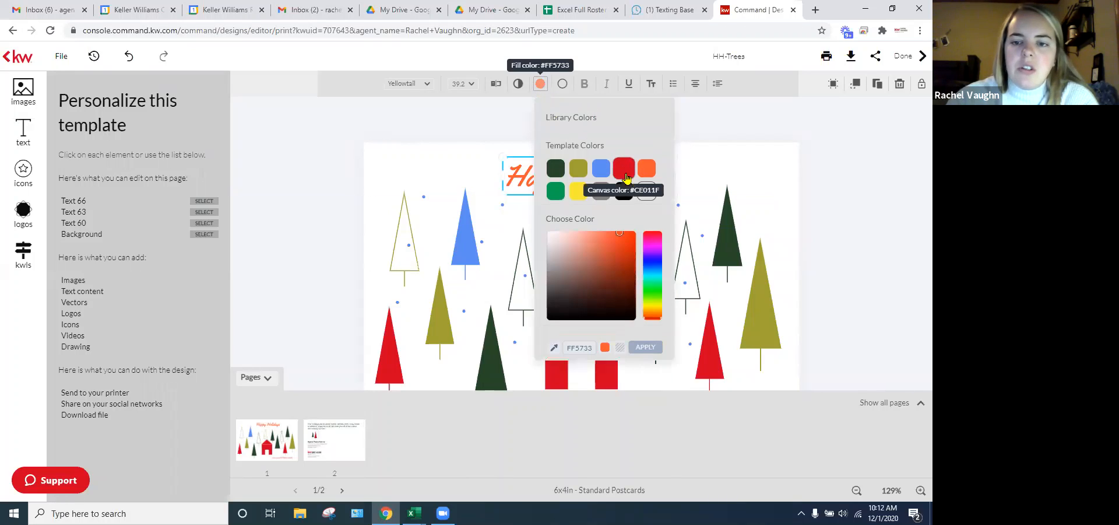
click(624, 170)
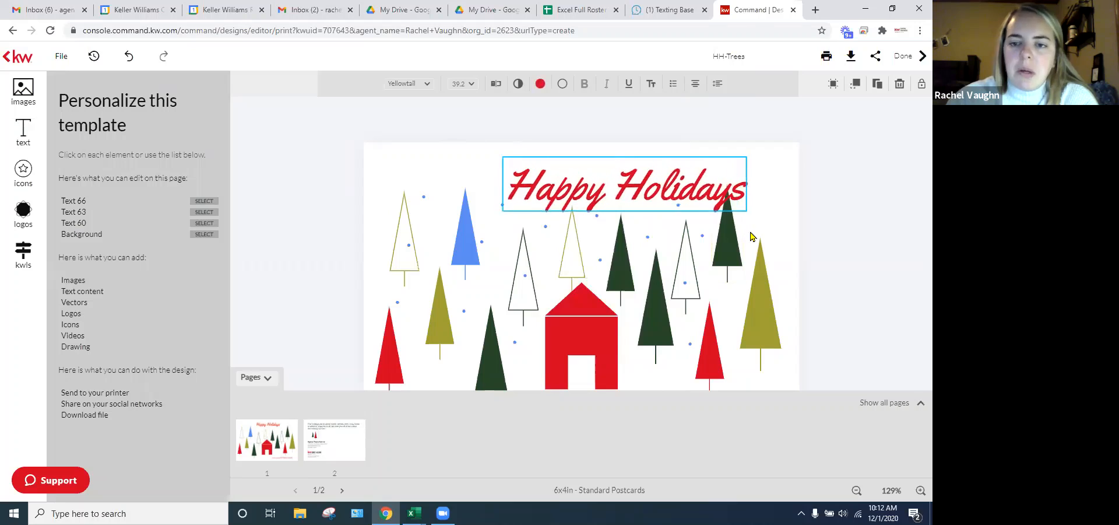
drag(676, 183, 639, 184)
click(302, 168)
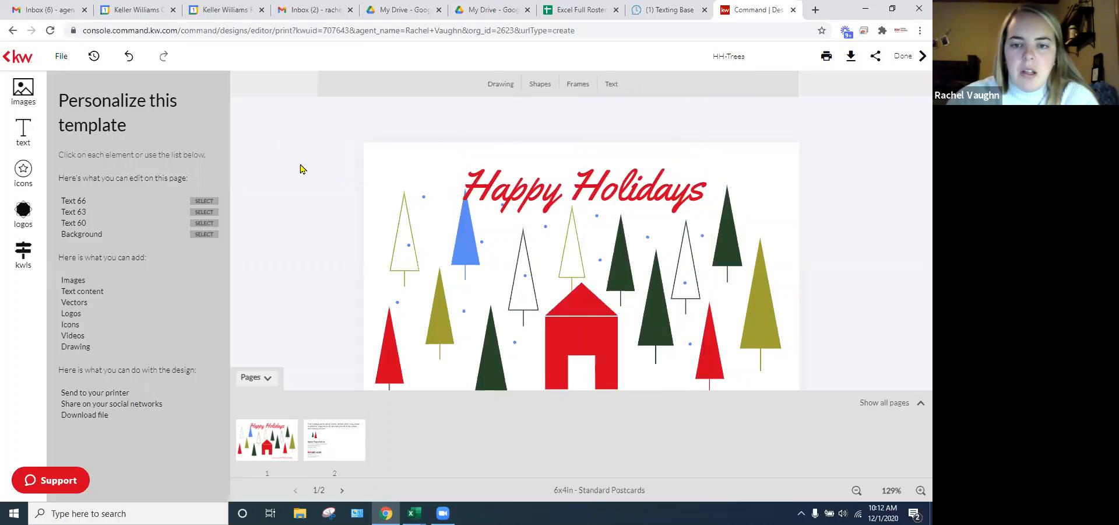
- On page 2, replace the Agent/Team Name placeholder with the agent's saved name from Text > My Assets
click(333, 447)
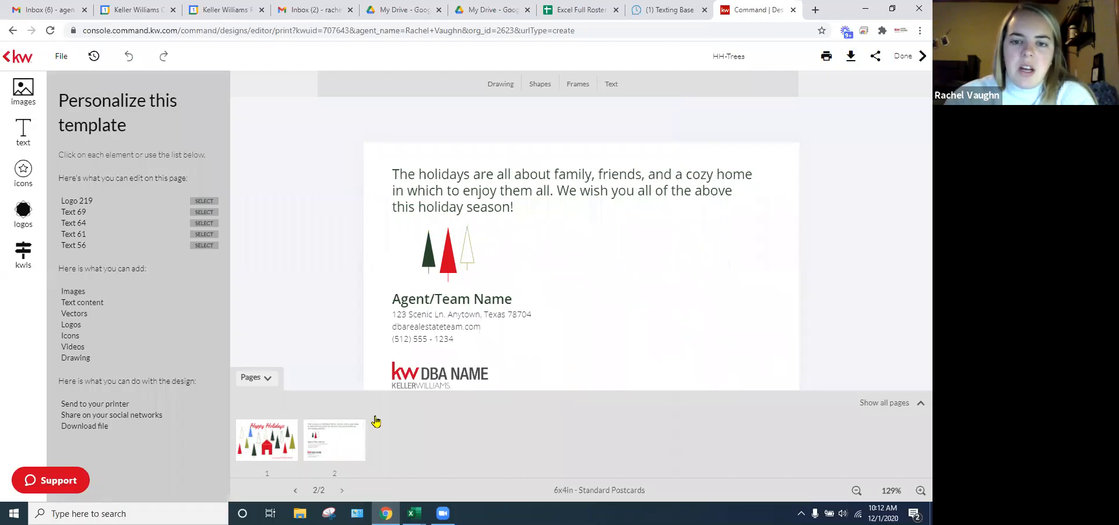
click(507, 187)
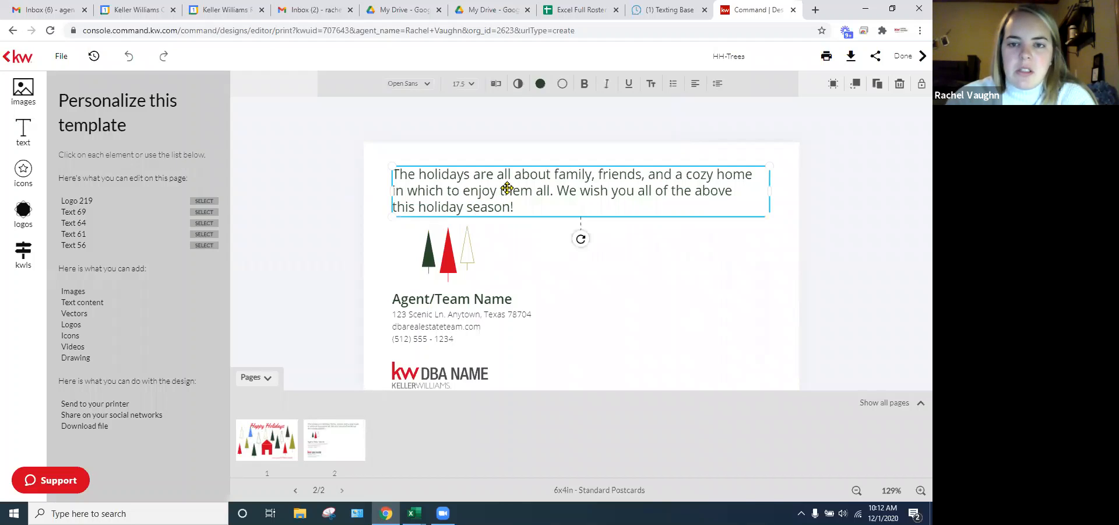
click(558, 205)
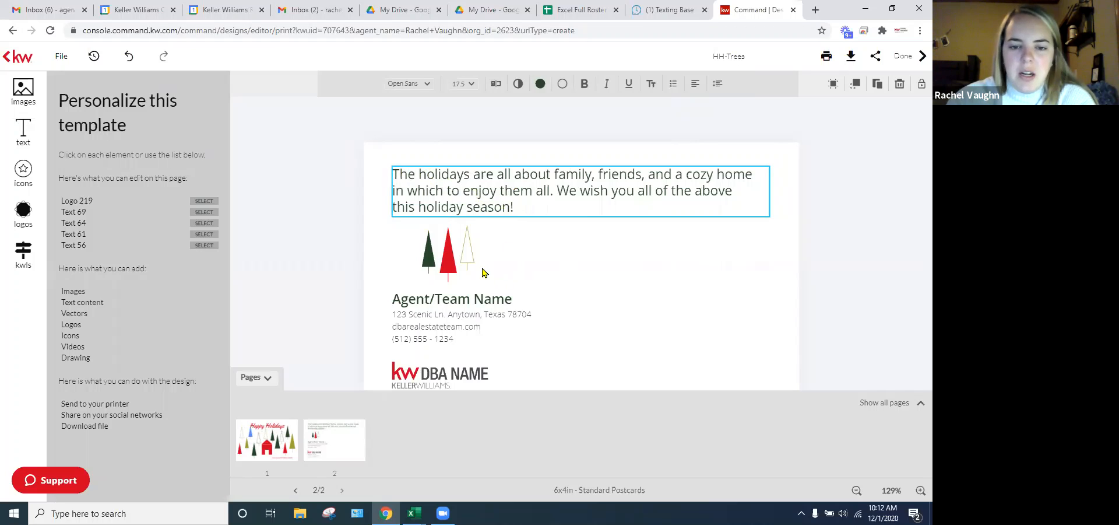
click(464, 300)
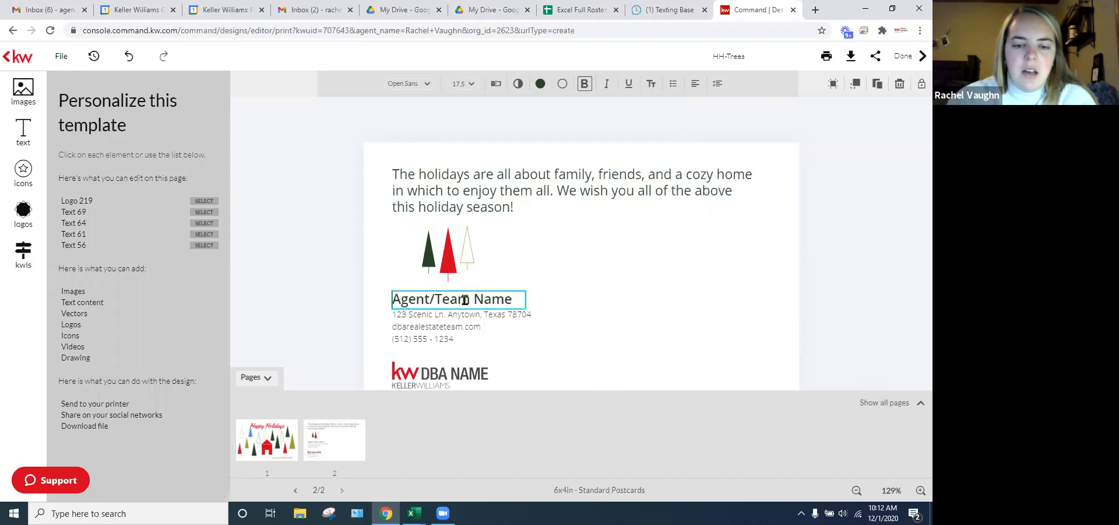
click(475, 300)
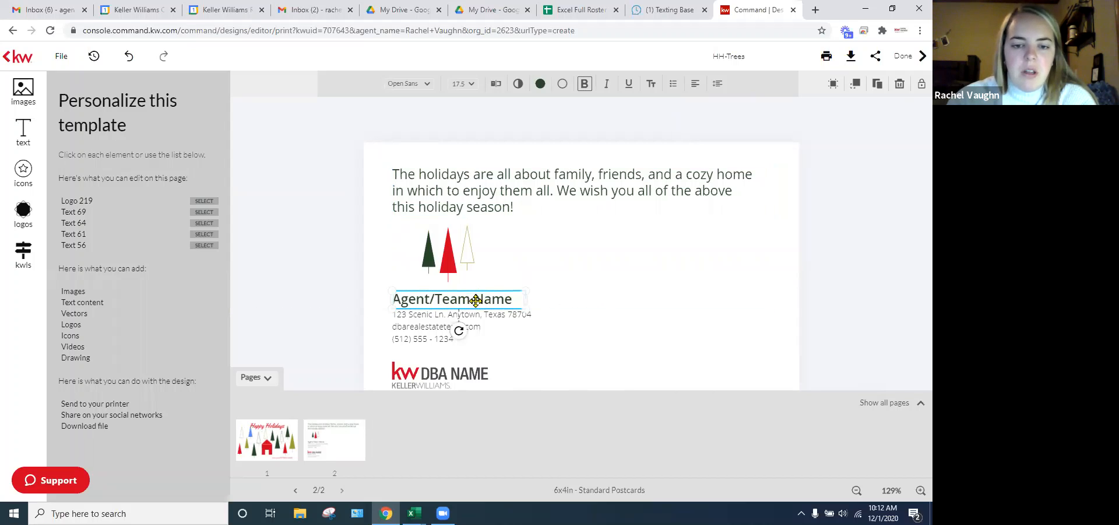
click(21, 135)
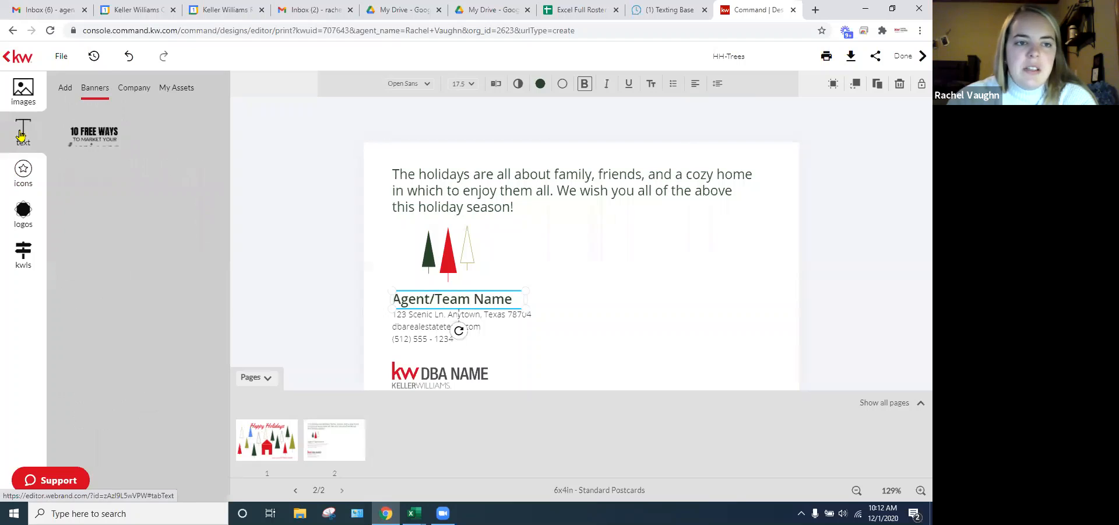
click(177, 88)
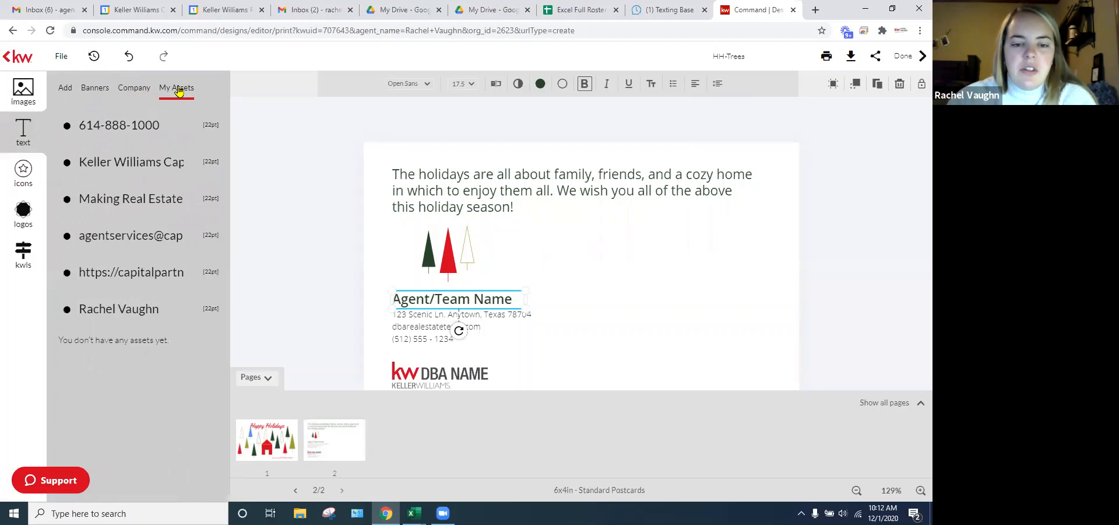
mouse_move(170, 314)
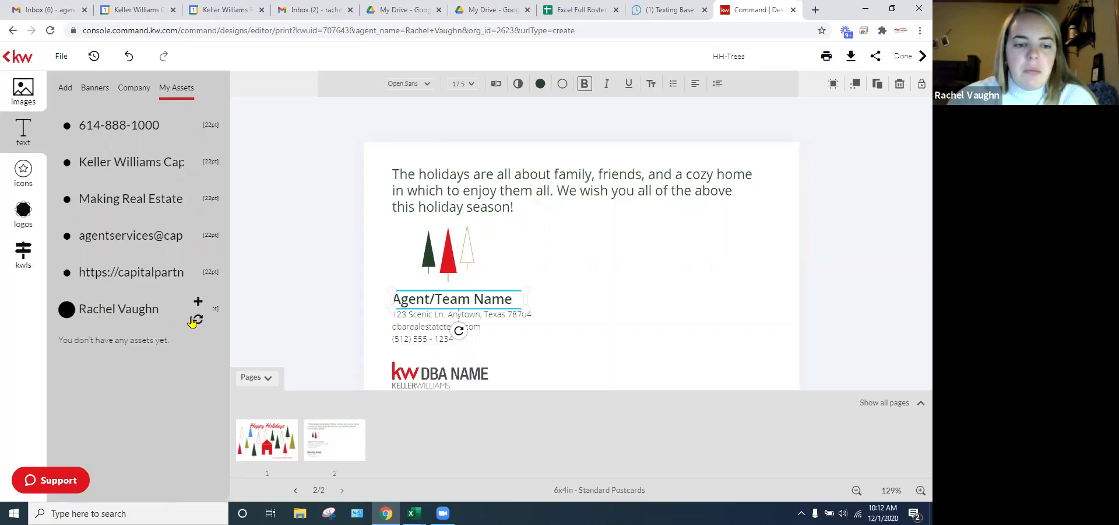
click(198, 320)
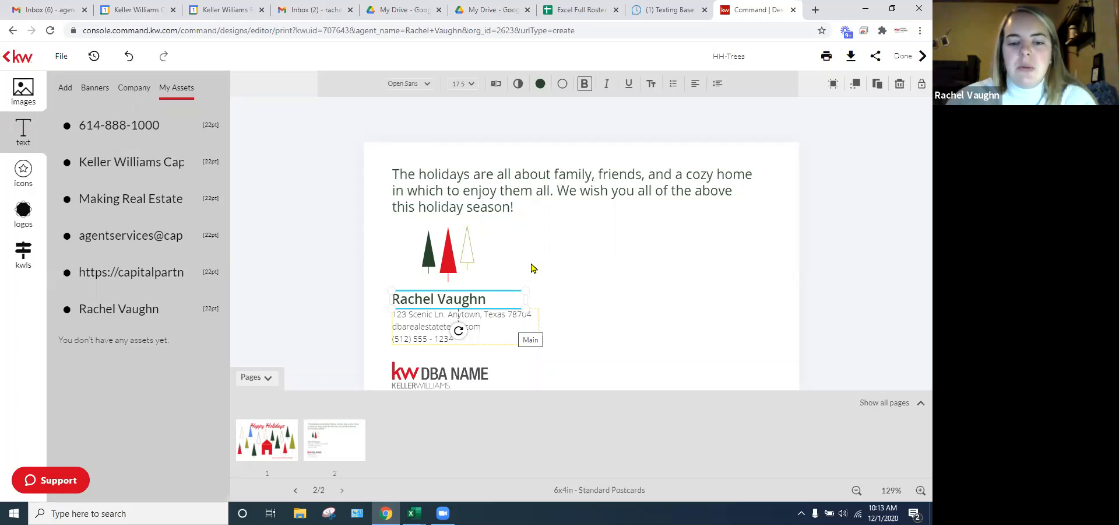
- Replace the sample Anytown, Texas line with the agent's office street address, widening the box so it fits on one line
click(416, 324)
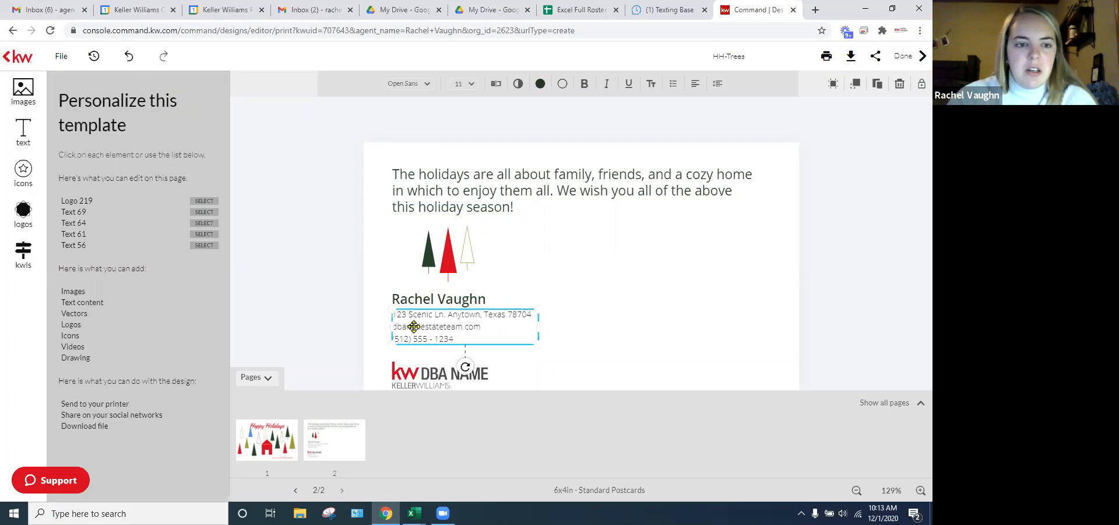
click(24, 138)
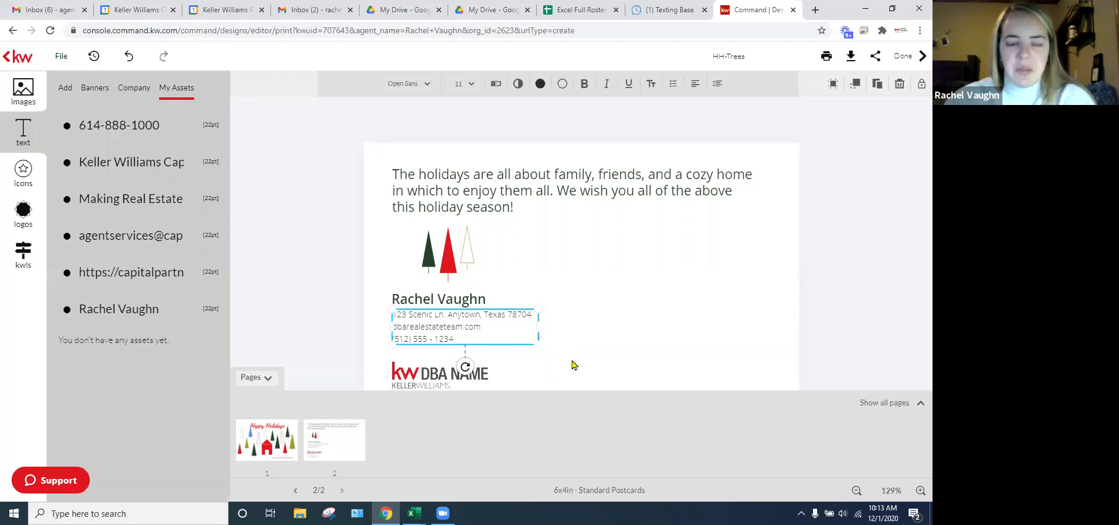
double_click(484, 325)
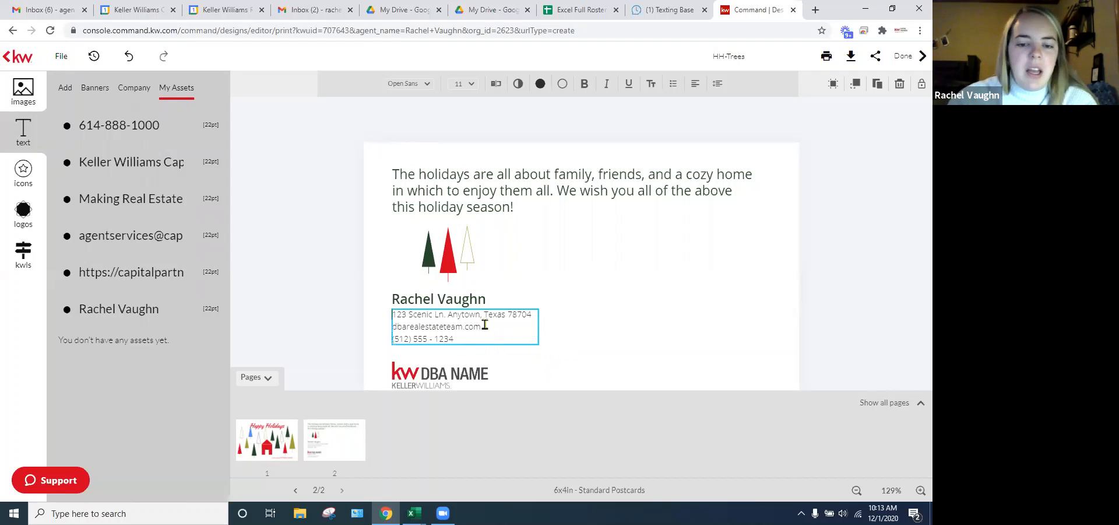
triple_click(532, 316)
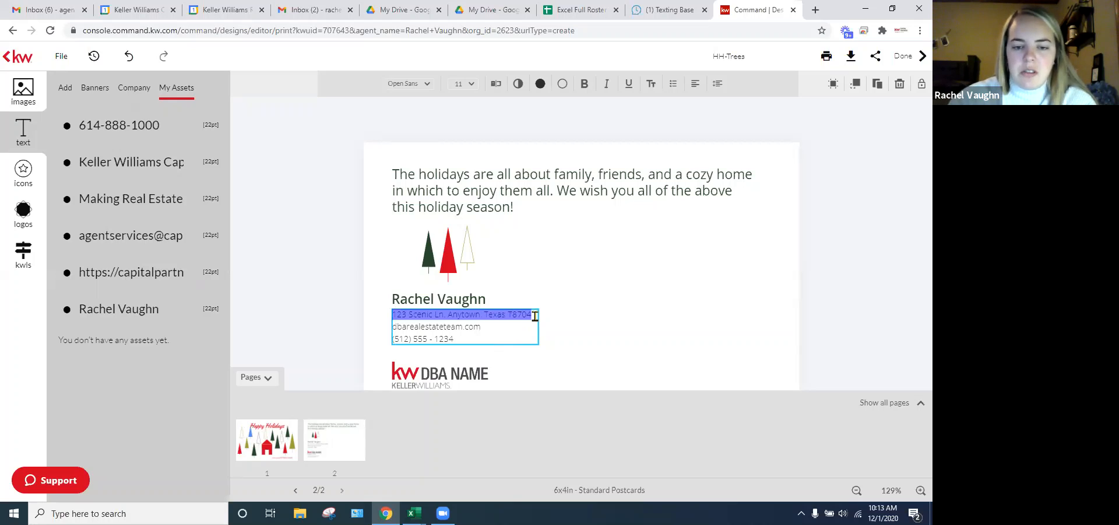
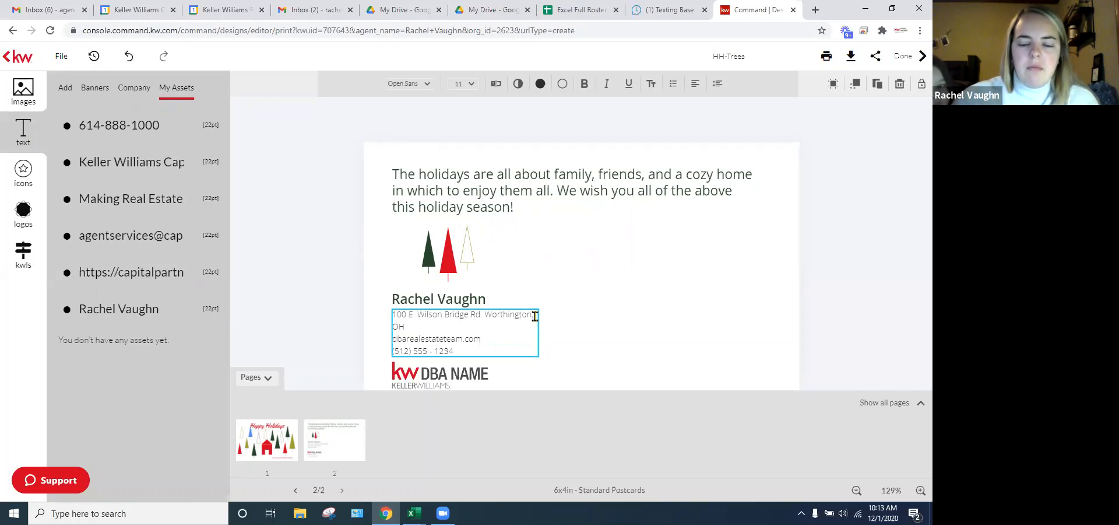
click(511, 342)
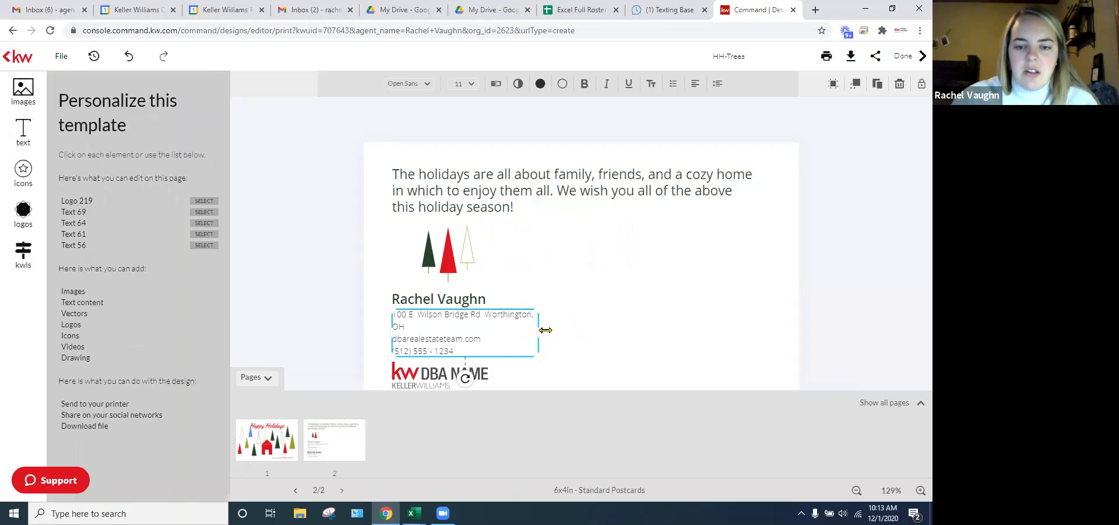
drag(545, 330, 566, 329)
click(659, 335)
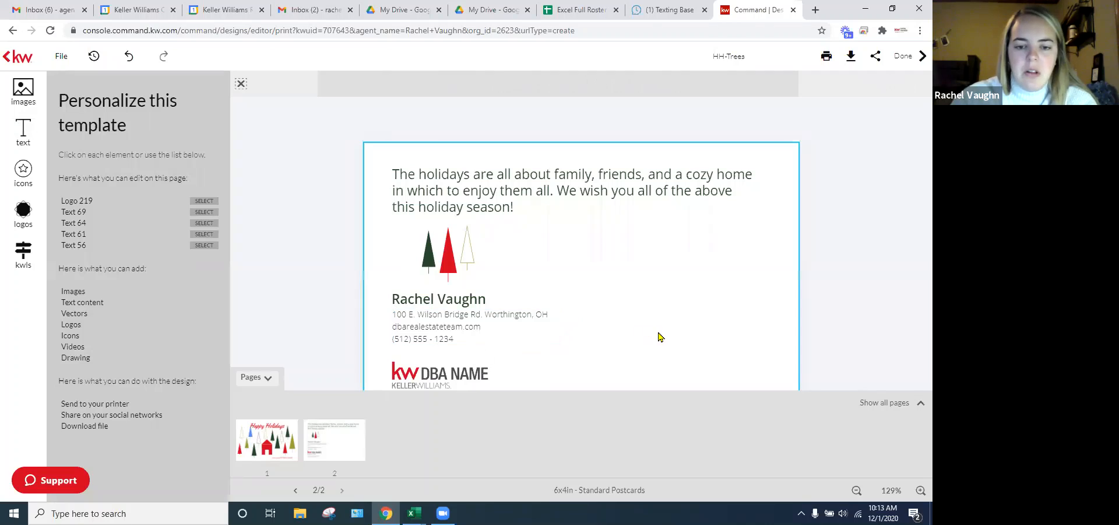
- Swap the DBA NAME logo for the KW Capital Partners logo and move it up into place
click(422, 374)
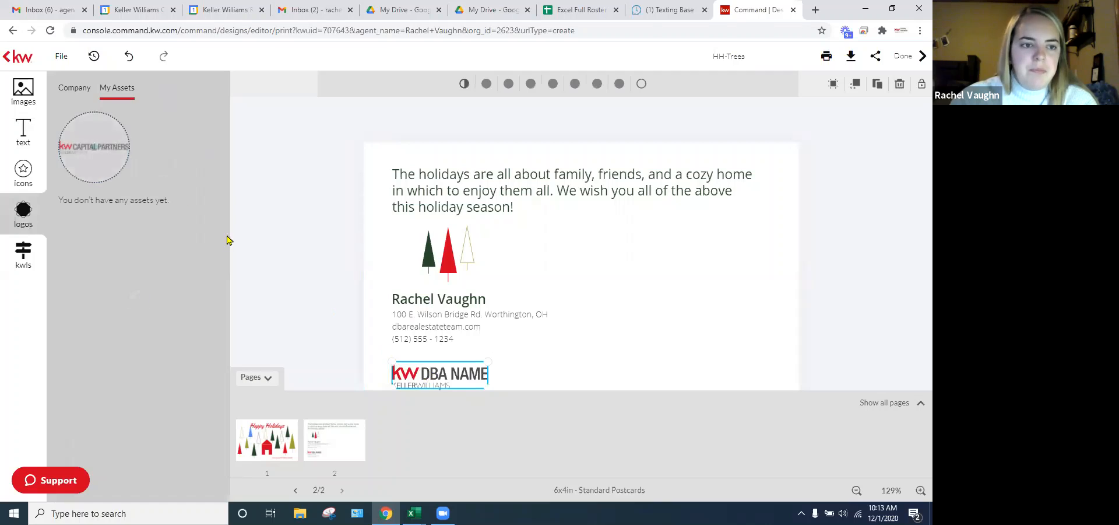
mouse_move(109, 157)
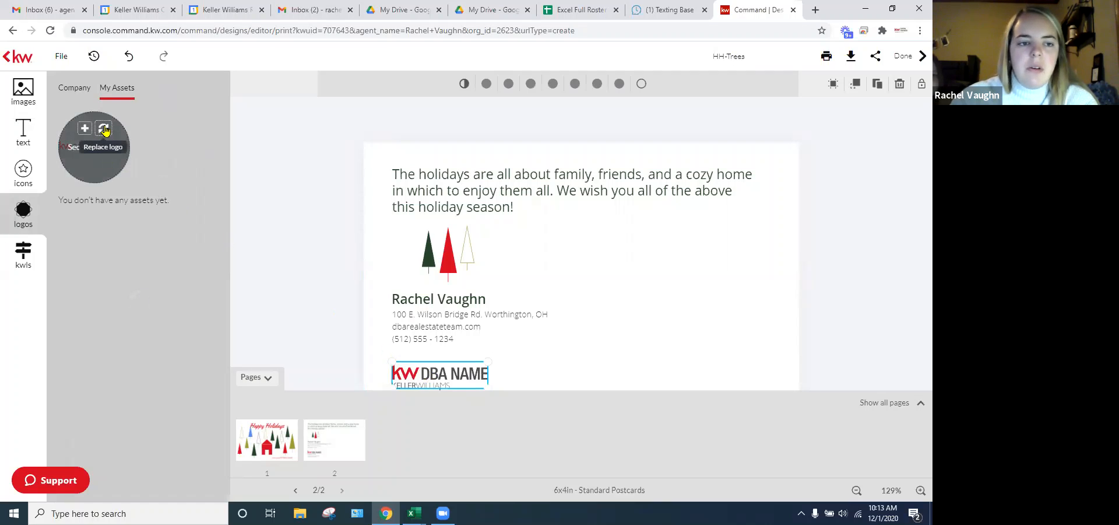
click(105, 130)
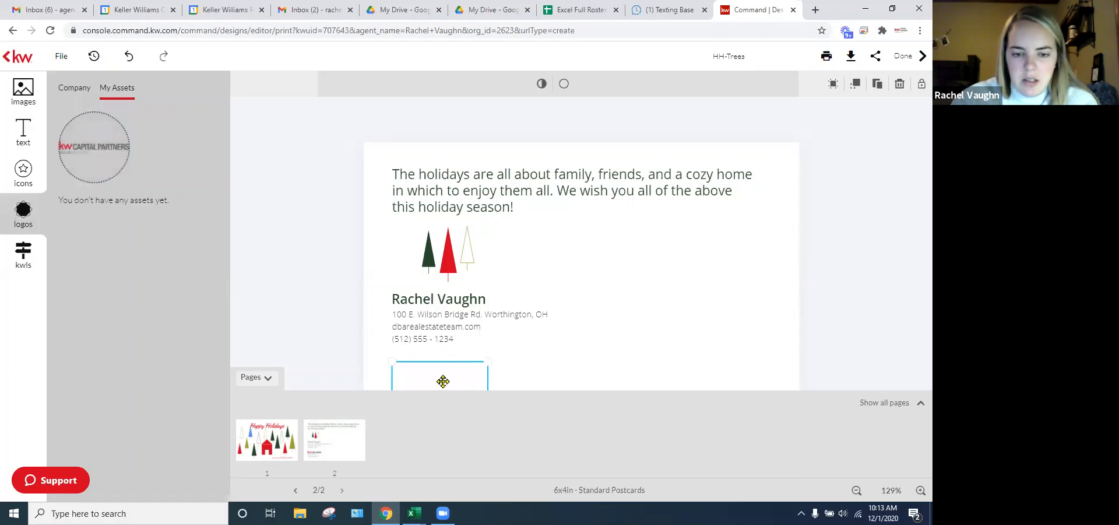
drag(439, 381, 485, 334)
click(684, 254)
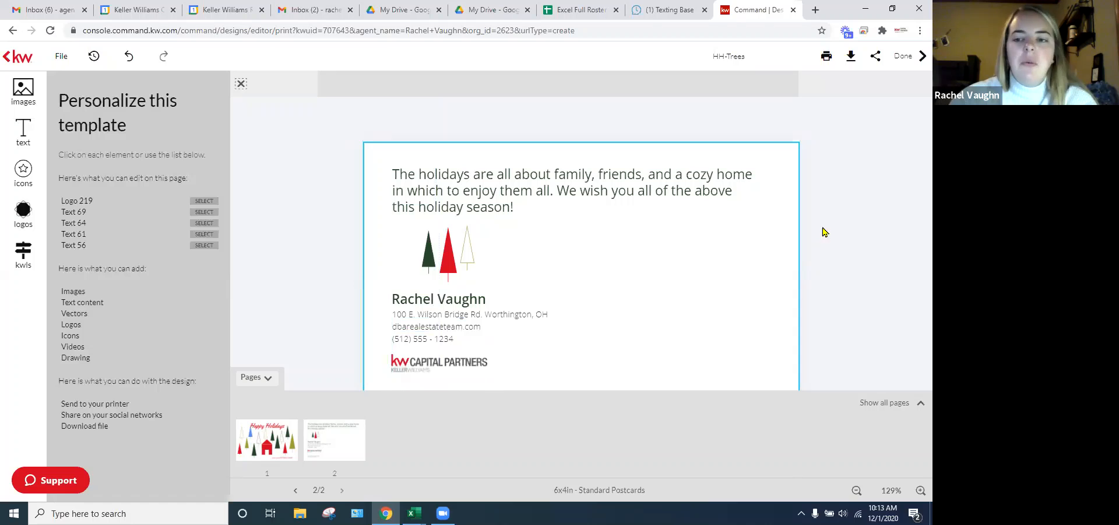
- Browse the saved images and upload sources, then return to the template's editable-elements overview
click(21, 88)
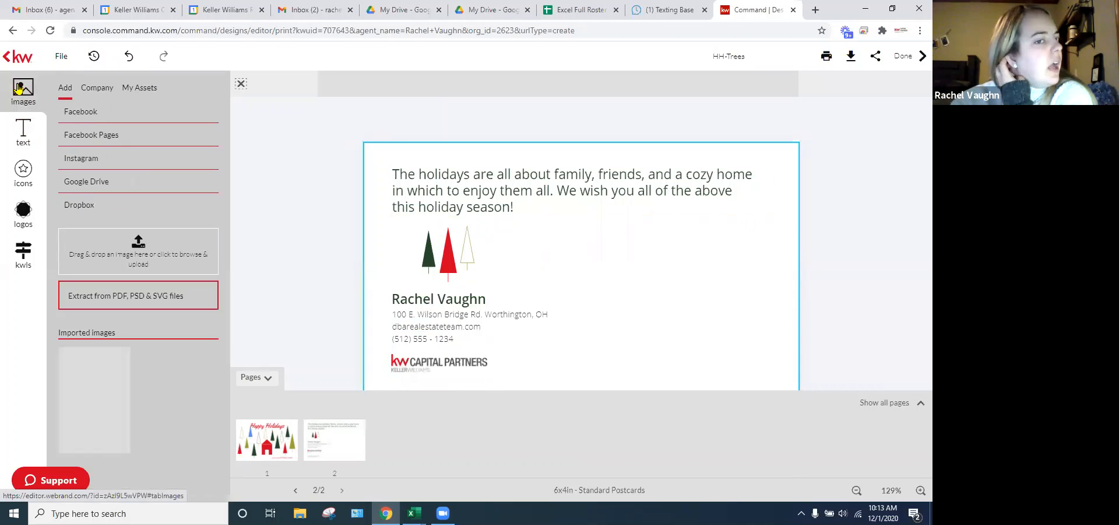
click(143, 88)
click(65, 89)
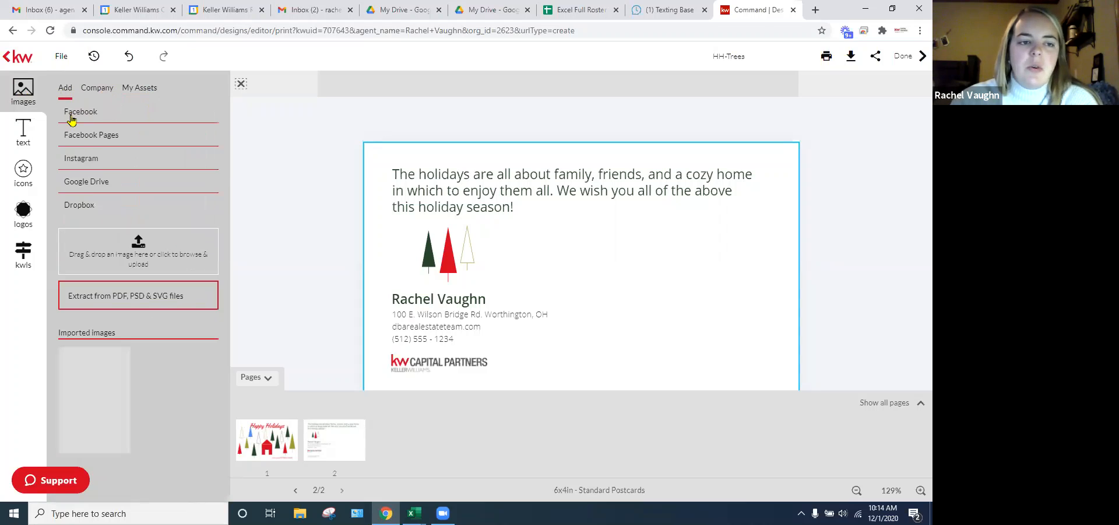
click(139, 91)
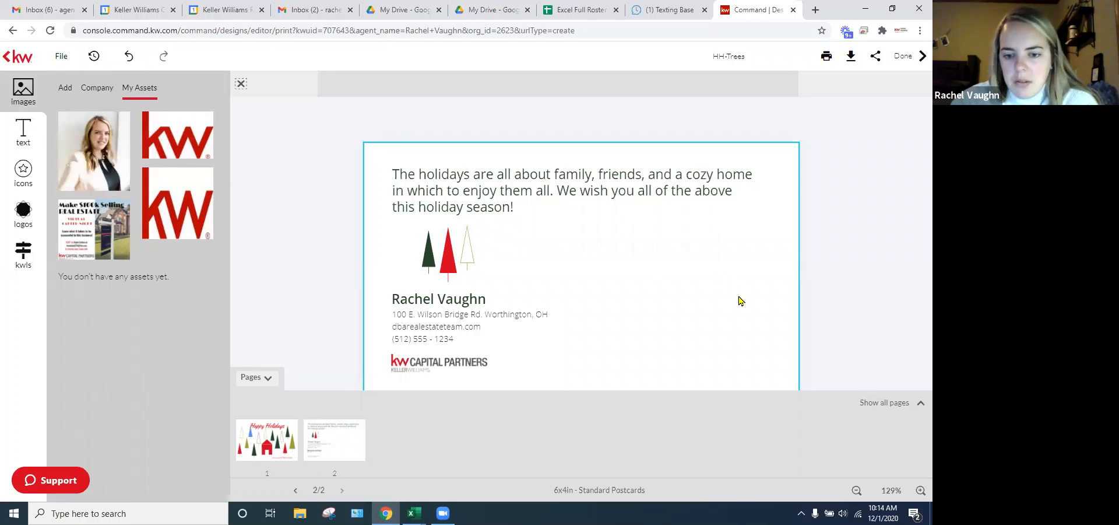
click(268, 379)
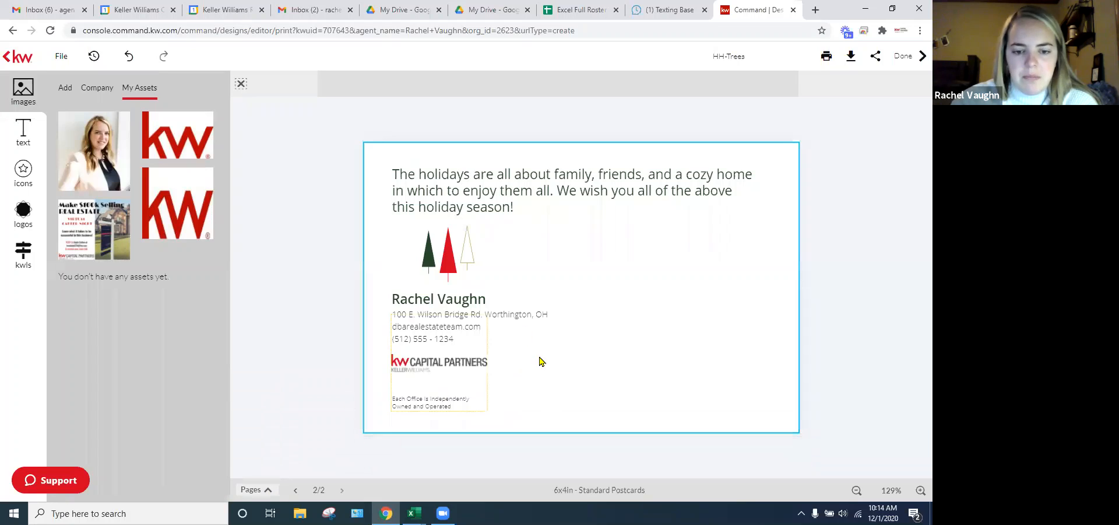
mouse_move(75, 157)
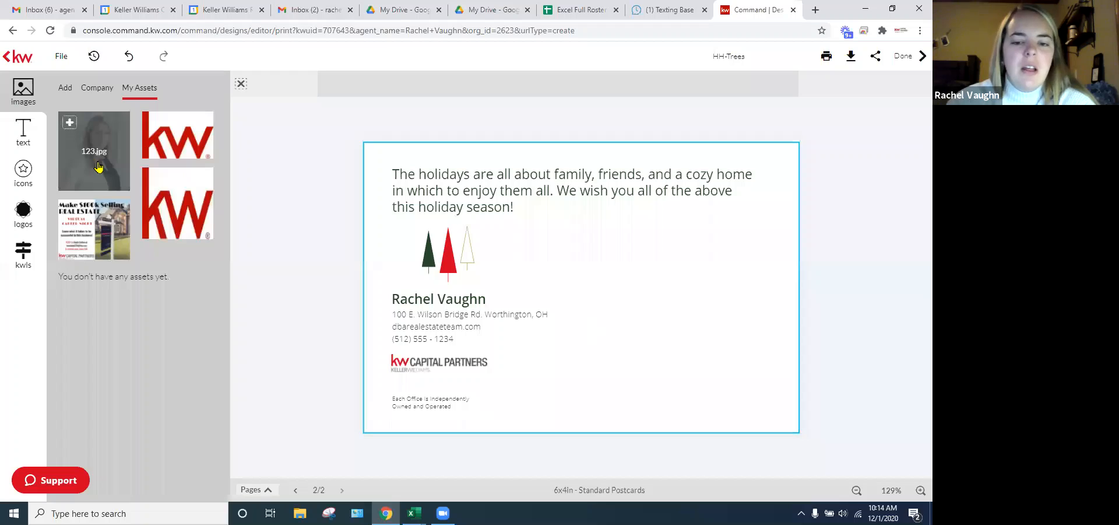
click(302, 485)
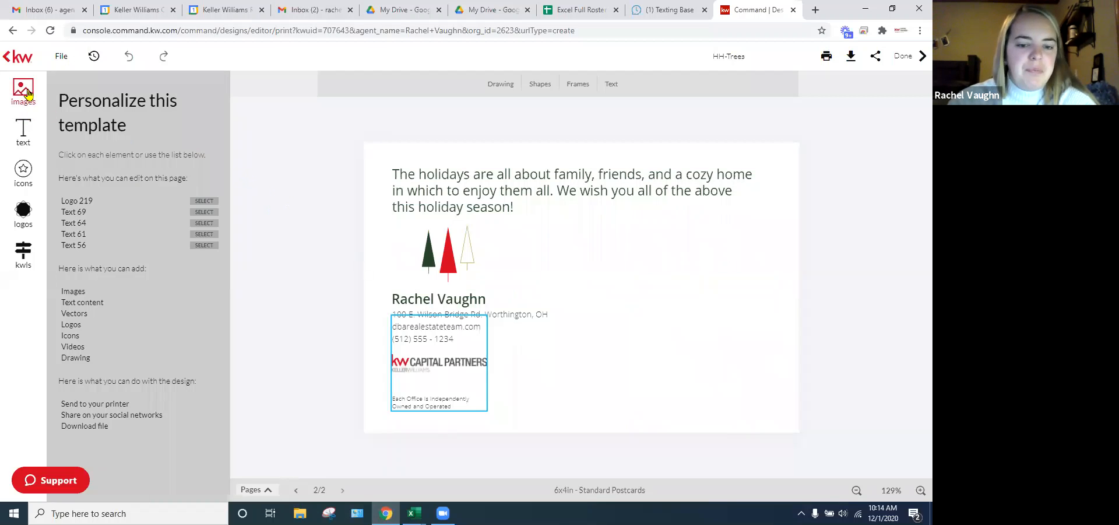
- Add the 123.jpg headshot from My Assets and move it to the card's right side
click(28, 93)
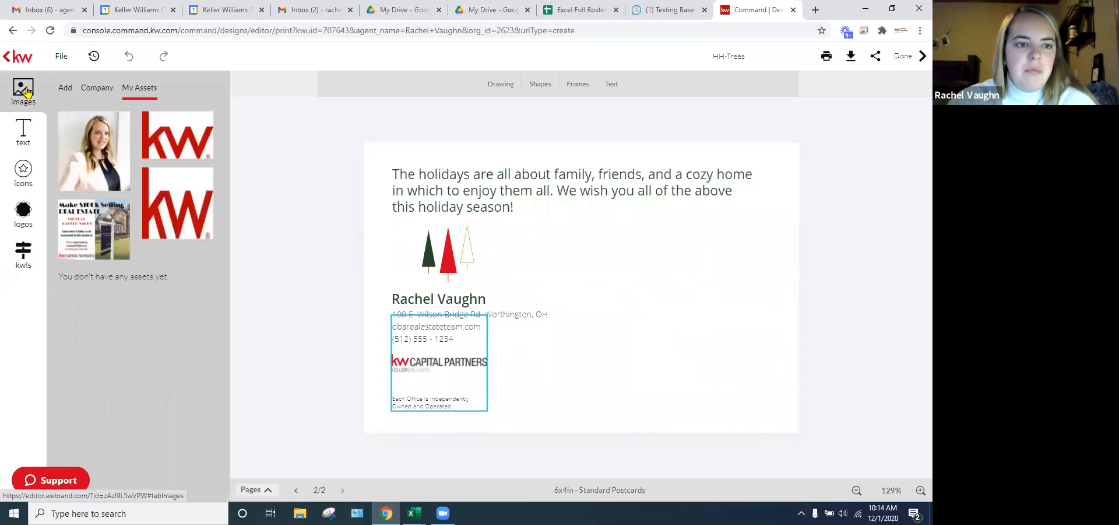
click(88, 161)
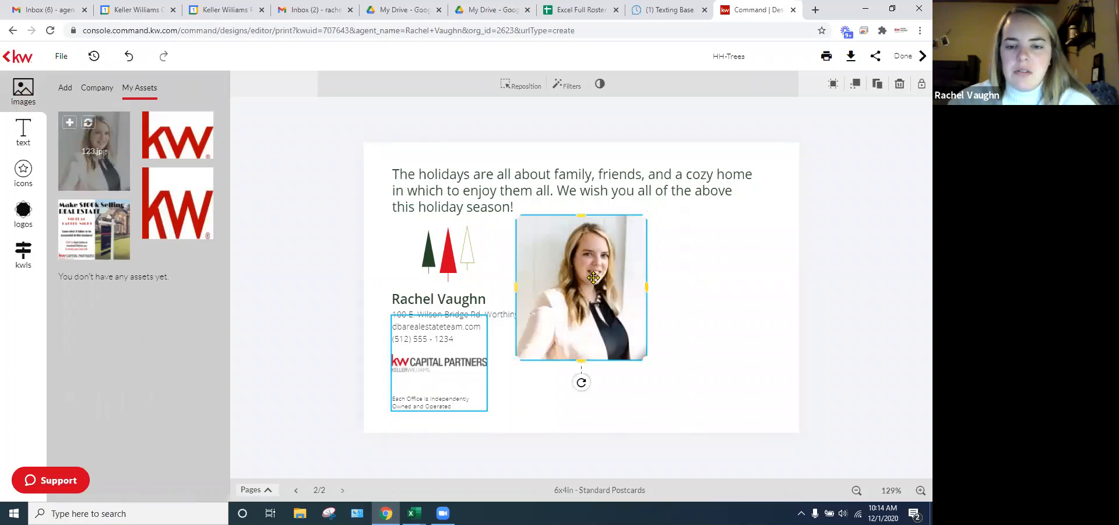
drag(592, 278, 728, 322)
click(899, 296)
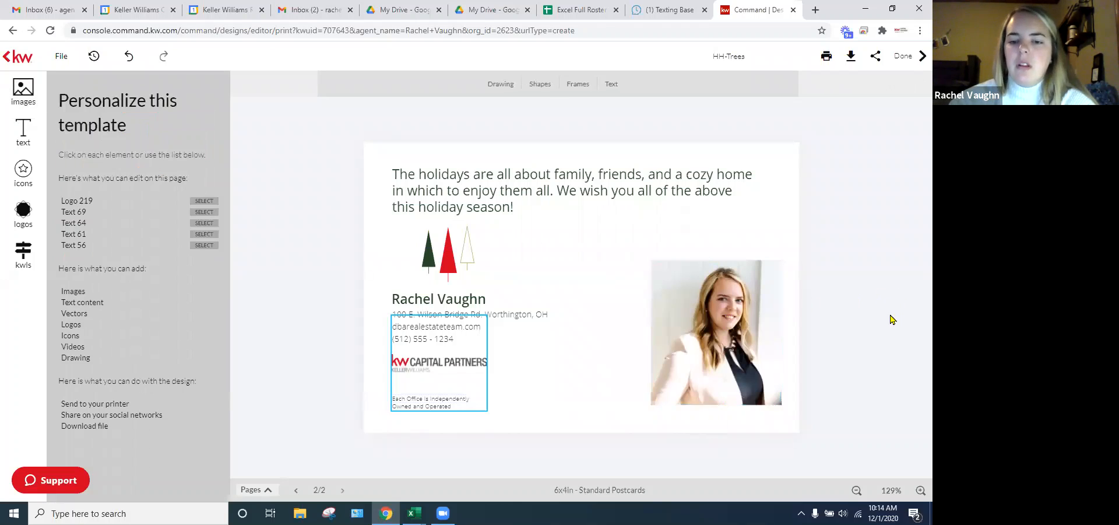
click(603, 276)
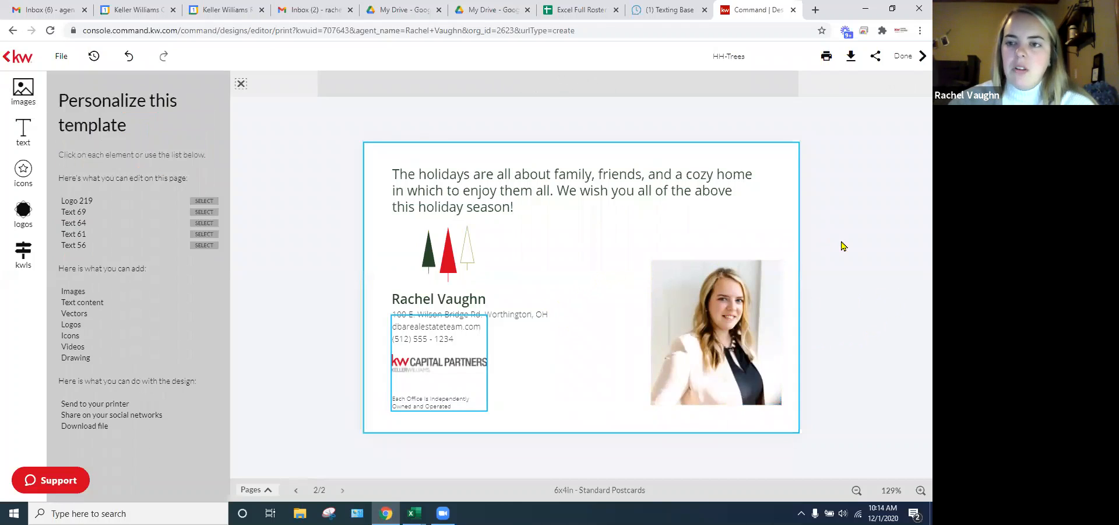
click(874, 247)
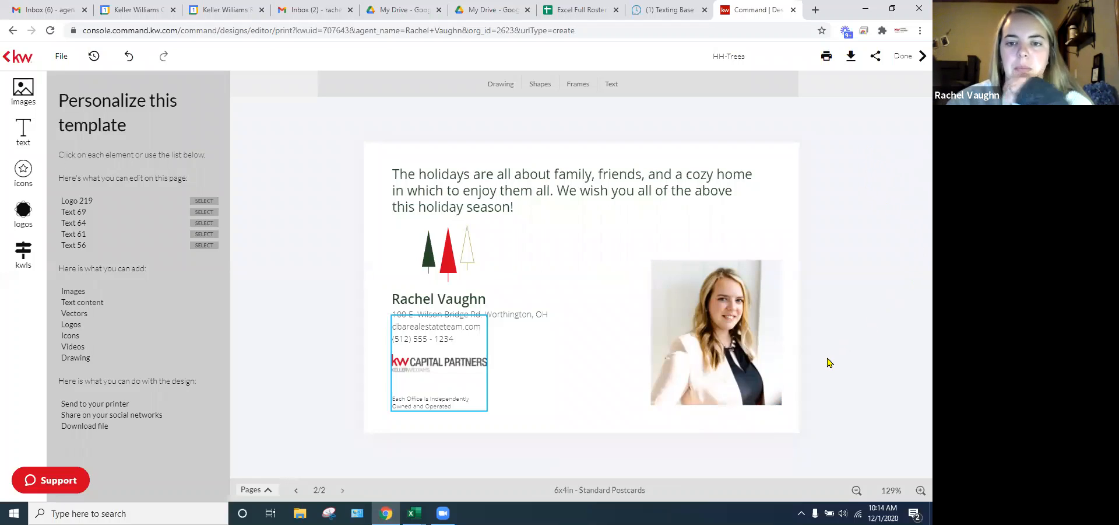
- Leave editing with Done, dismiss the save prompt, and bring up the Download options
click(918, 59)
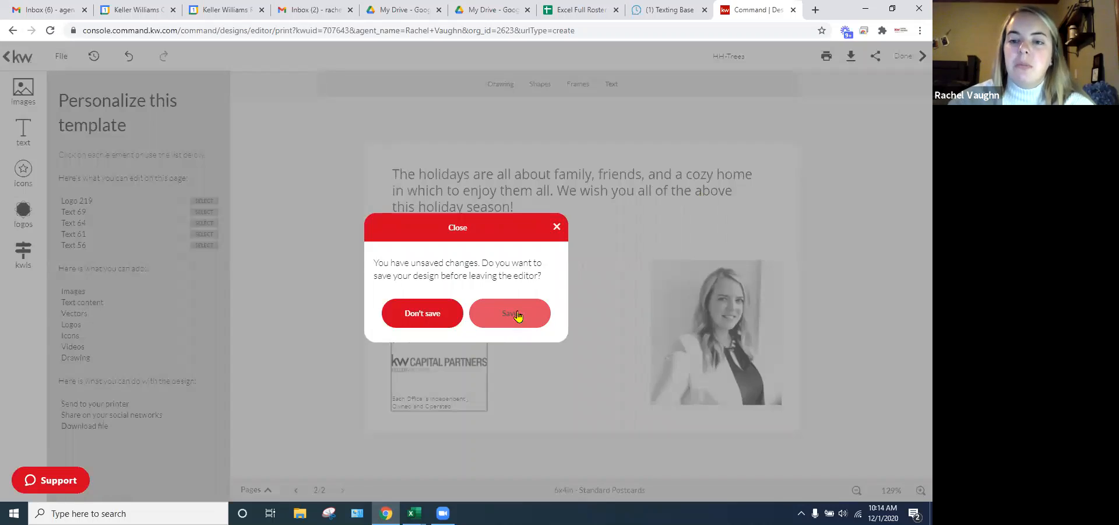
click(556, 227)
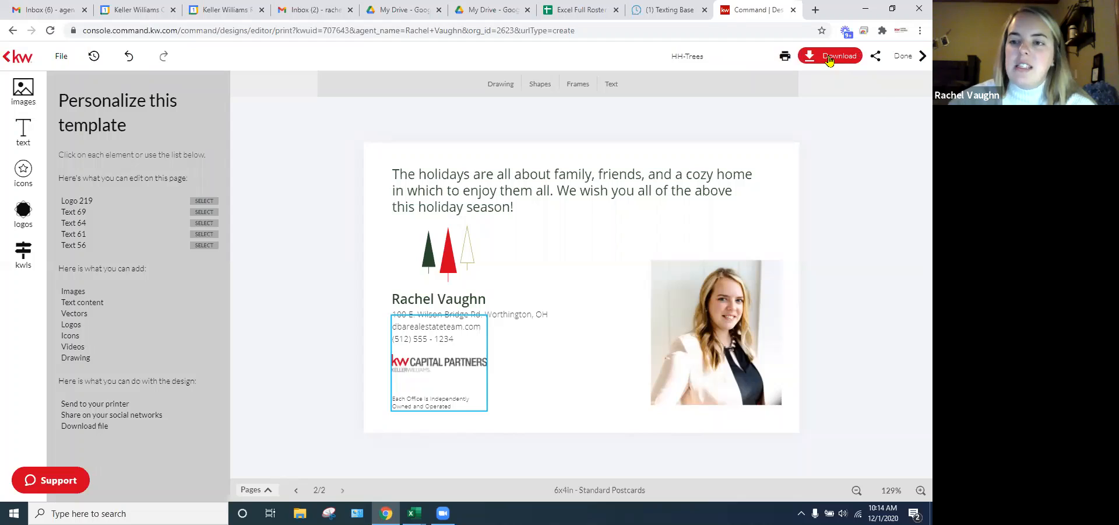
click(829, 58)
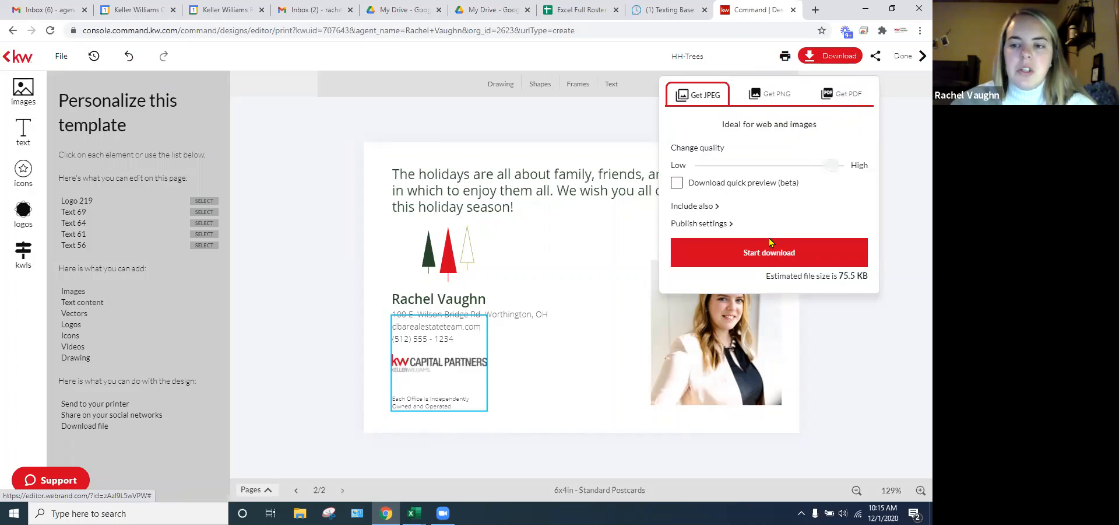
- Compare the PNG and JPEG formats, then choose PDF at high resolution print quality with publish settings shown
click(777, 93)
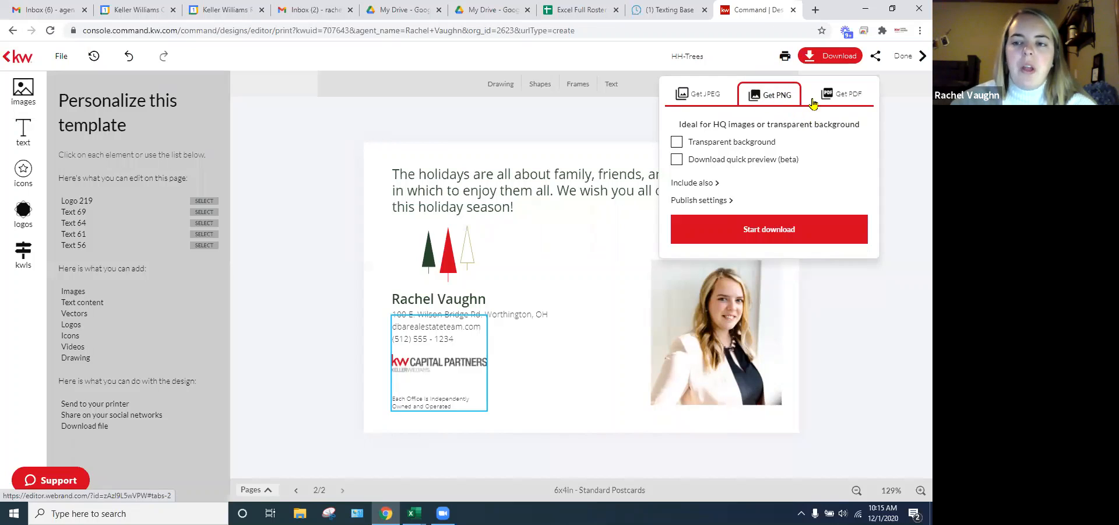
click(703, 96)
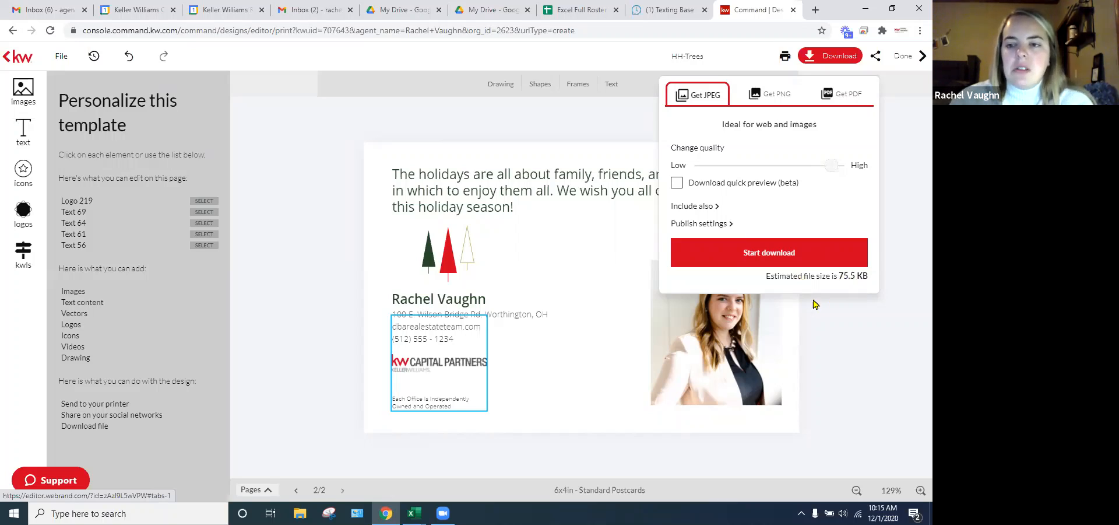
click(775, 94)
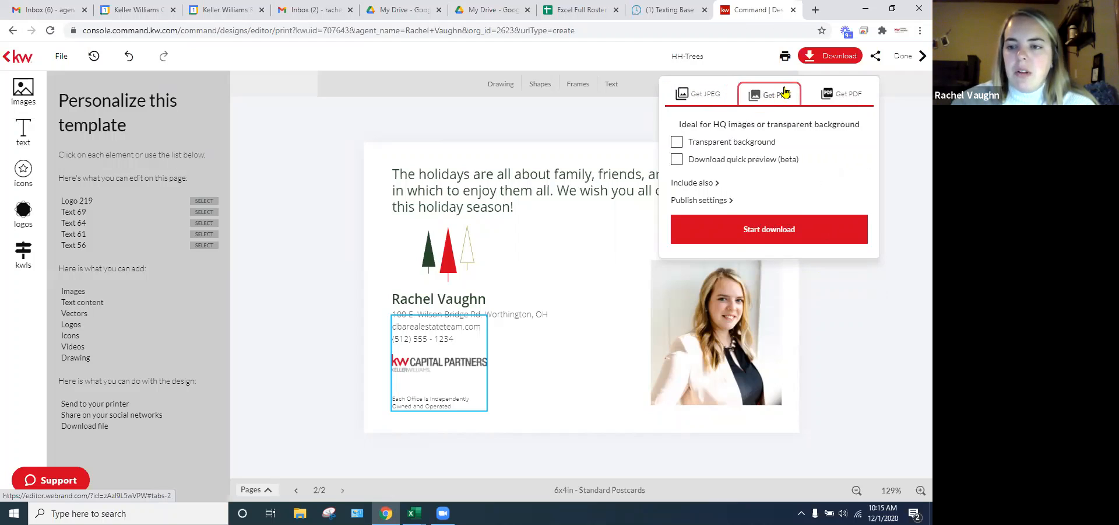
click(840, 93)
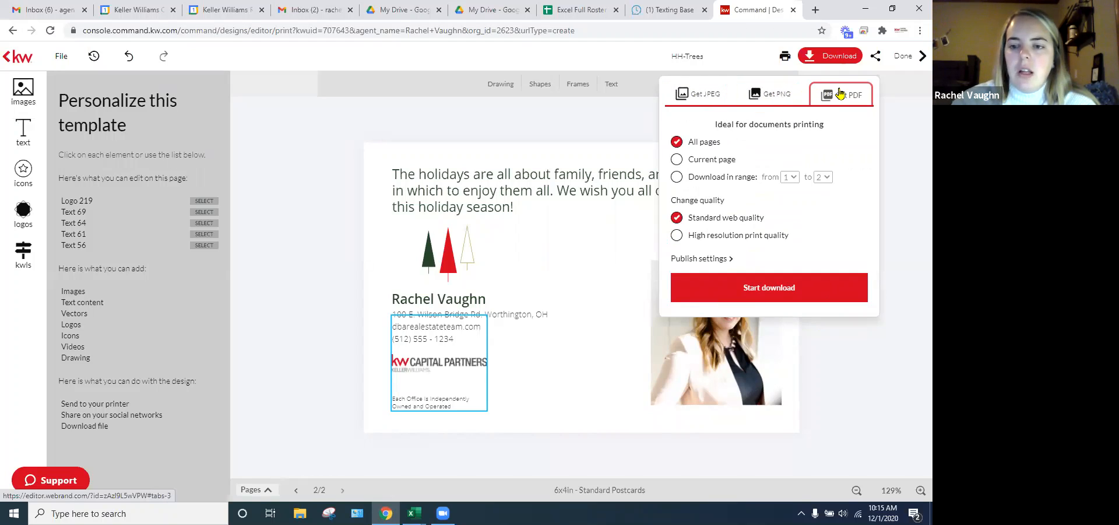
click(677, 235)
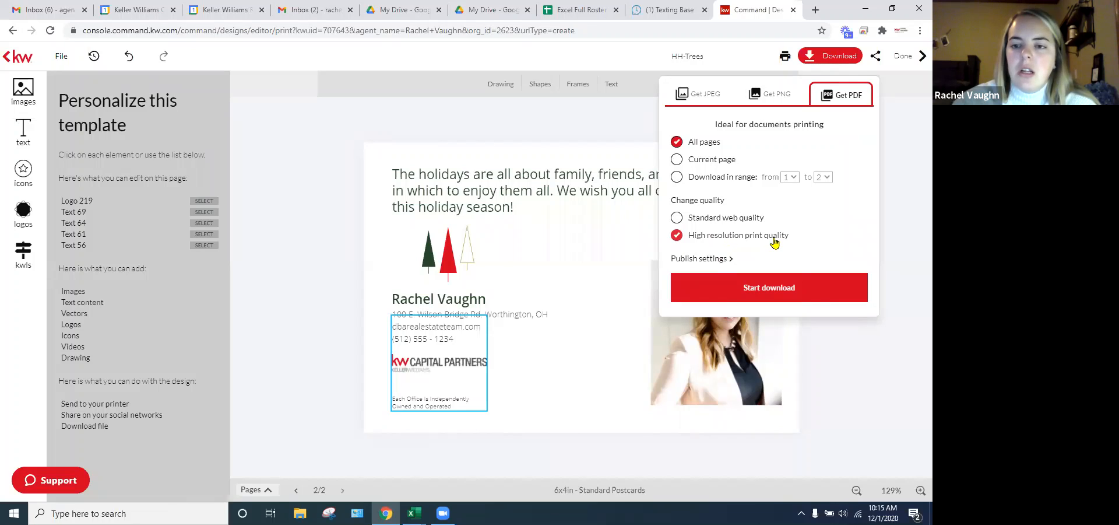
click(708, 260)
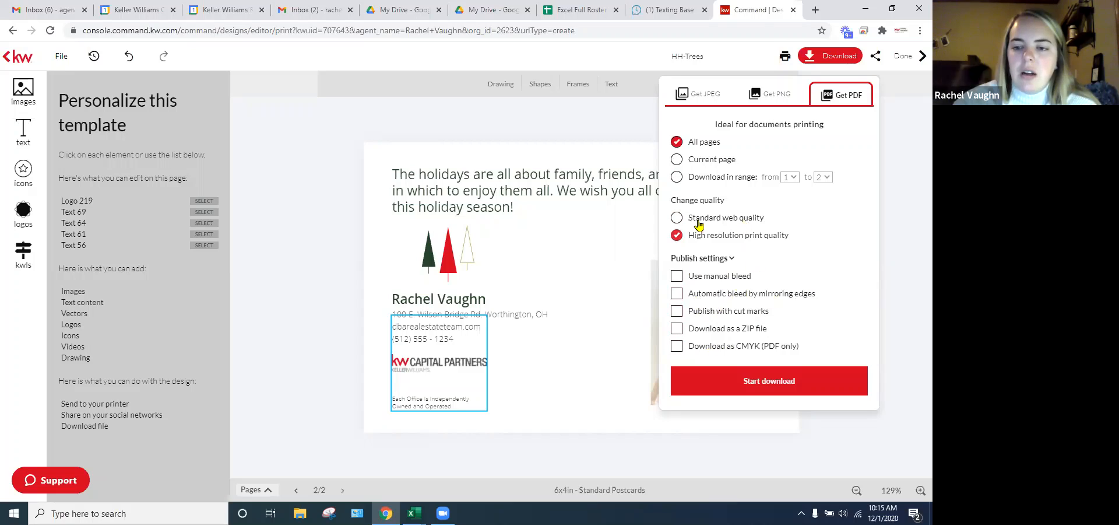
- Start the PDF download and open the downloaded hhtrees_original.pdf
click(772, 383)
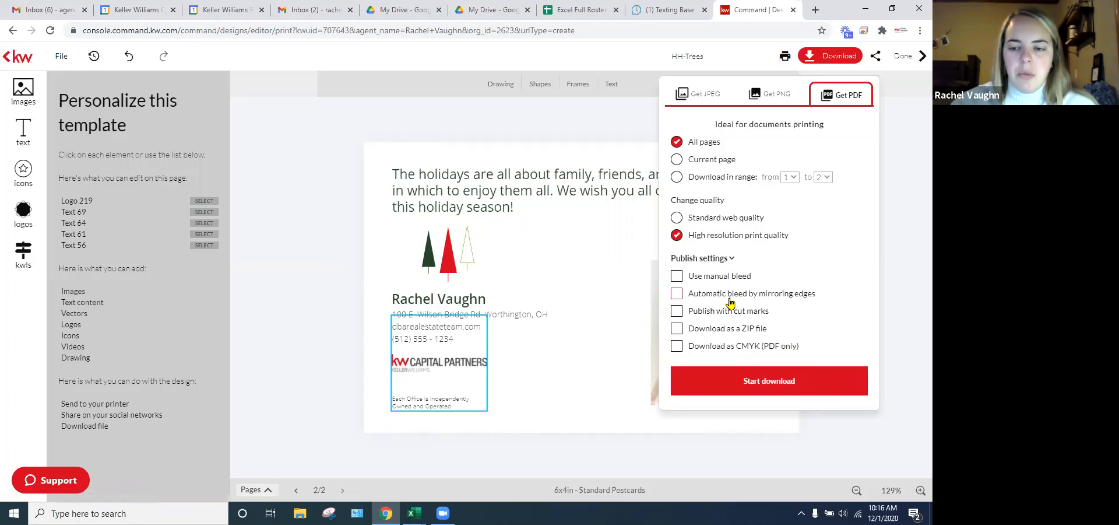
click(772, 382)
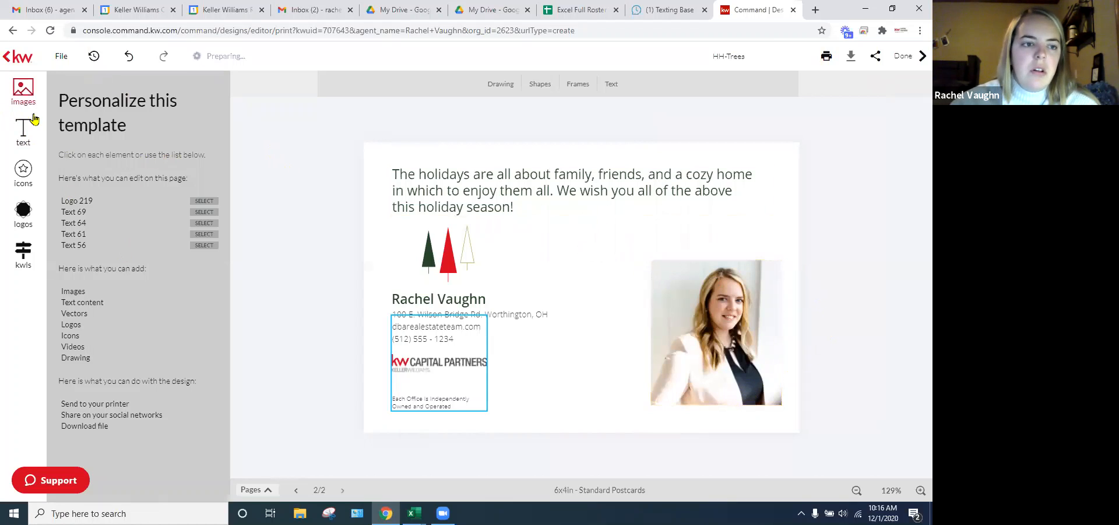
click(23, 90)
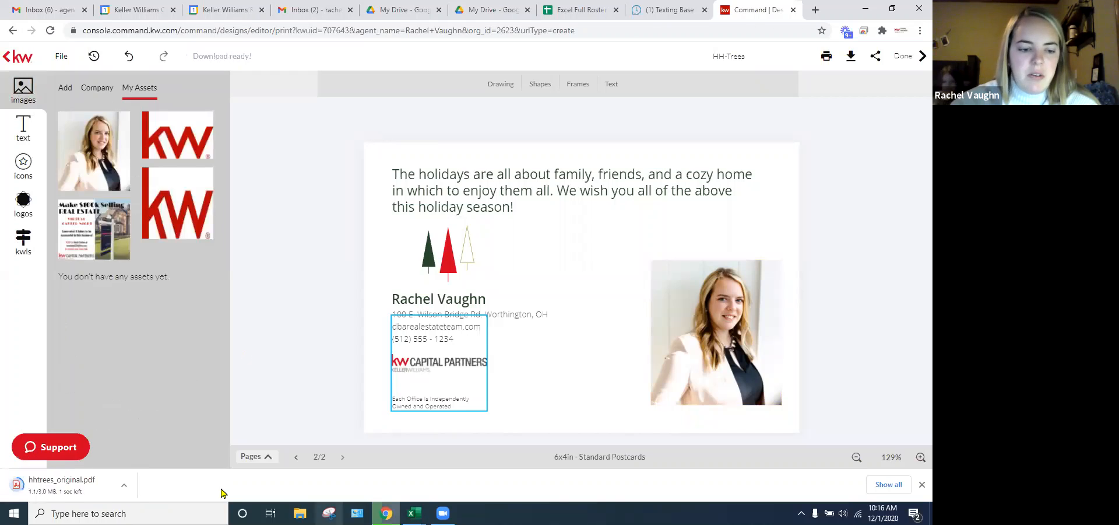
click(64, 487)
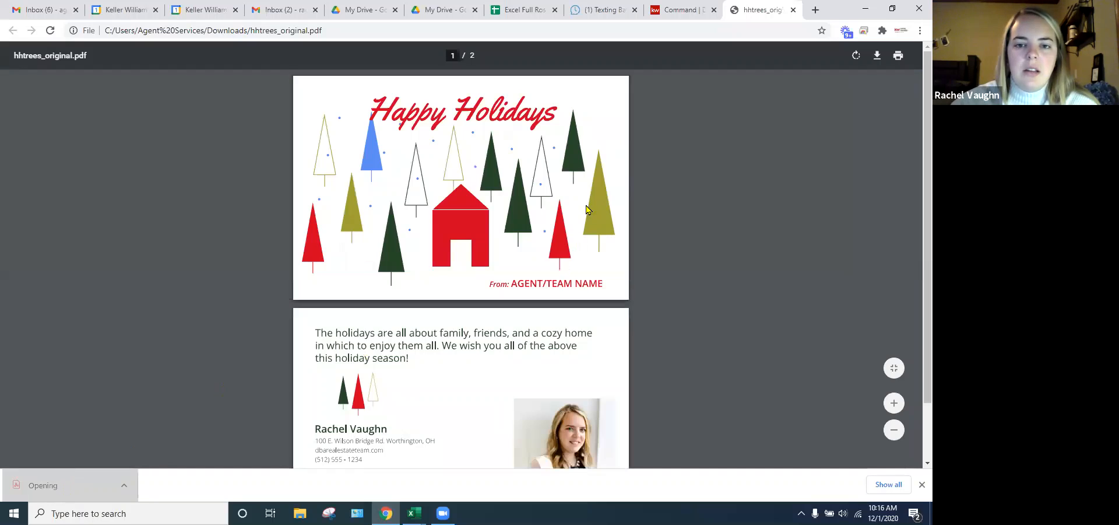
- Scroll through hhtrees_original.pdf to check the postcard's front and back pages
scroll(589, 219, down, 1)
scroll(554, 285, up, 1)
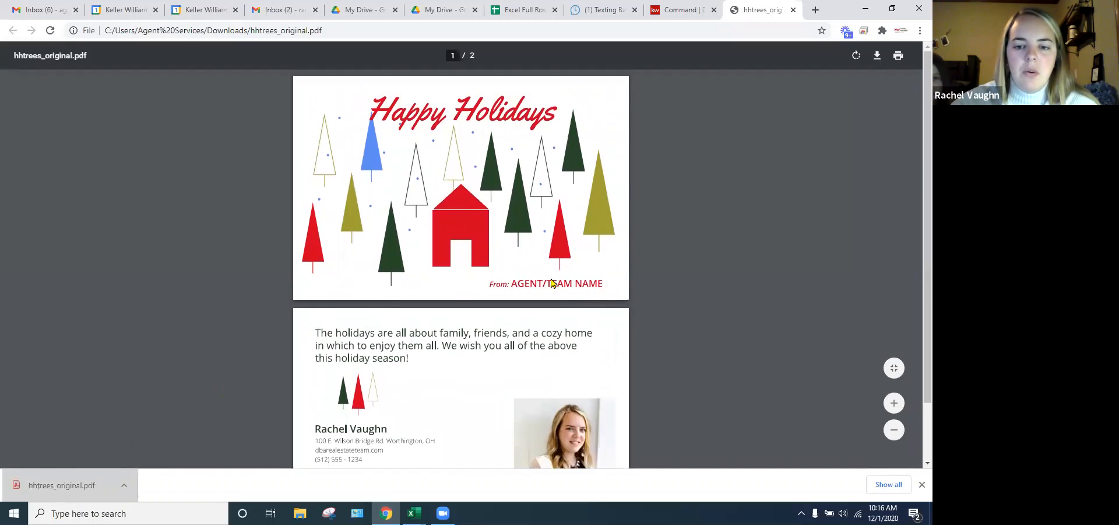
scroll(622, 336, down, 2)
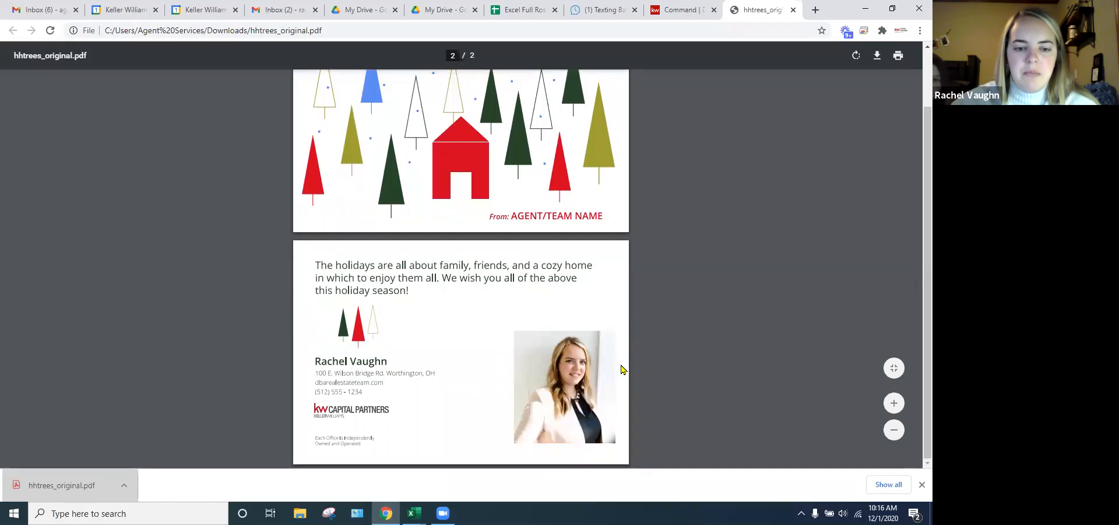
scroll(622, 369, up, 2)
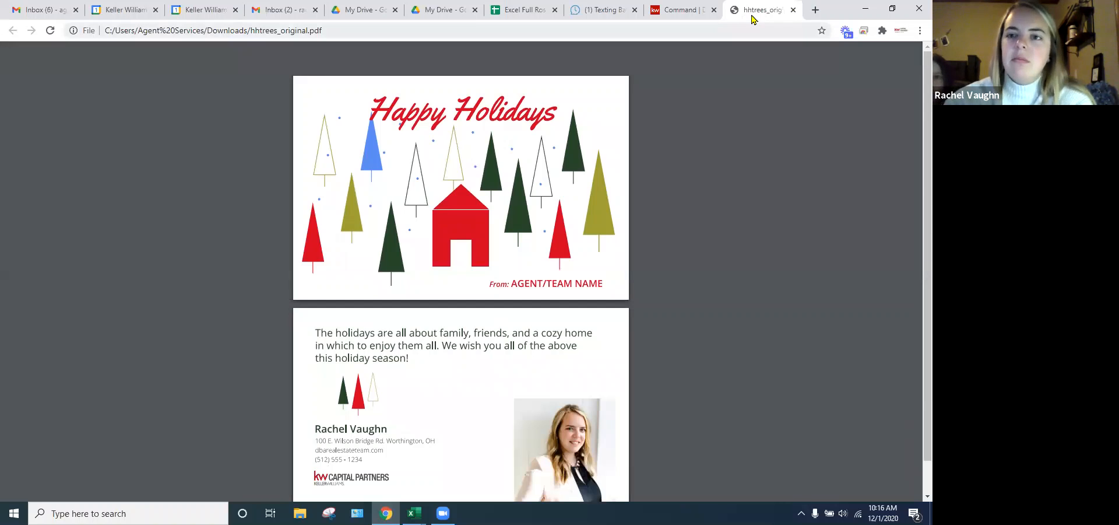
- Switch back to the postcard design editor tab with Ctrl+Shift+Tab
key(ctrl+shift+Tab)
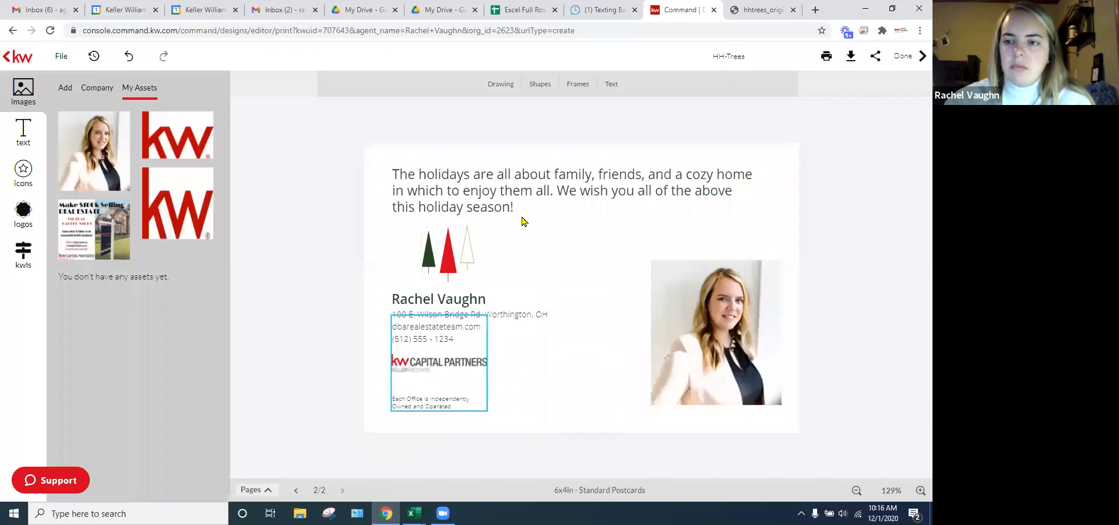